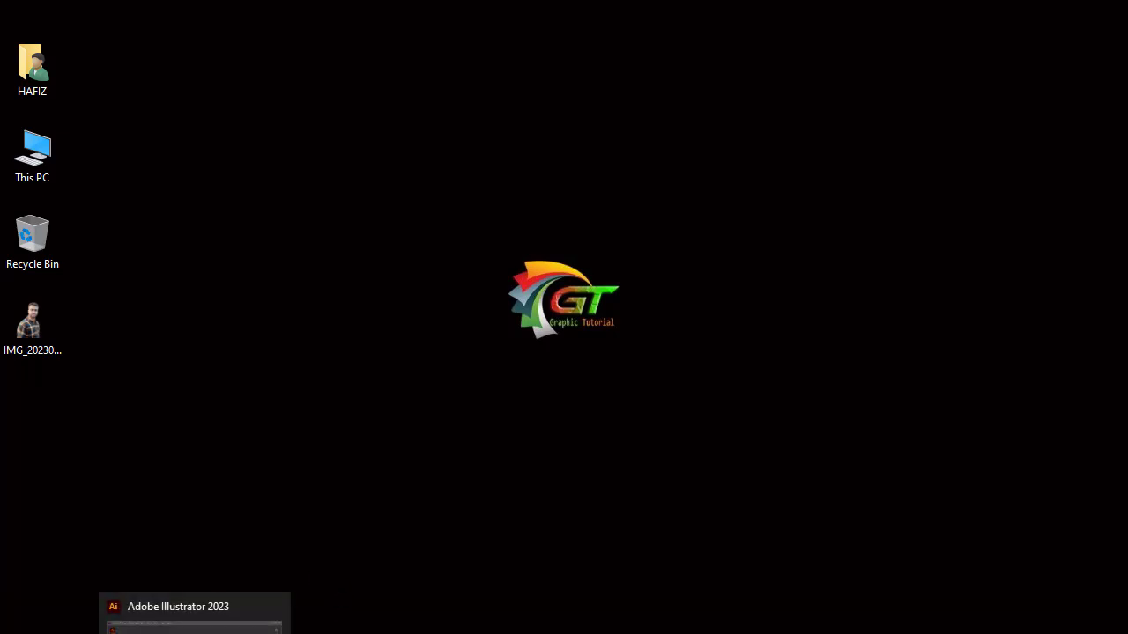
Step: Restore the Adobe Illustrator 2023 window from the taskbar to show its Home screen
{"action": "left_click", "coordinate": [193, 621]}
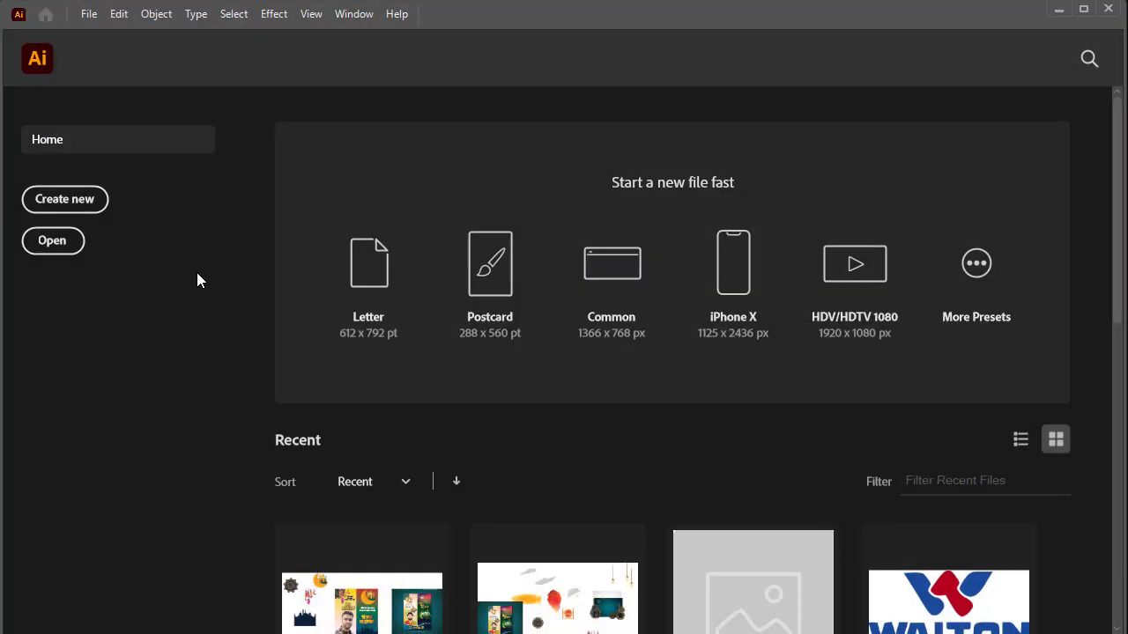
Step: Create a new CMYK document 14 in wide by 19 in tall
{"action": "left_click", "coordinate": [87, 14]}
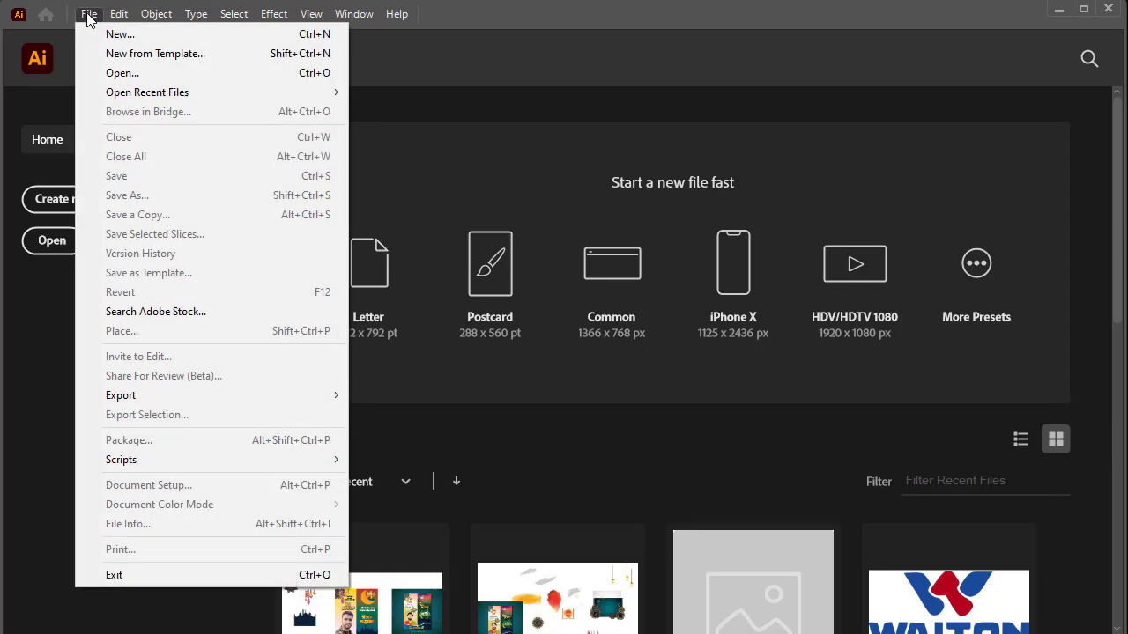
{"action": "left_click", "coordinate": [126, 35]}
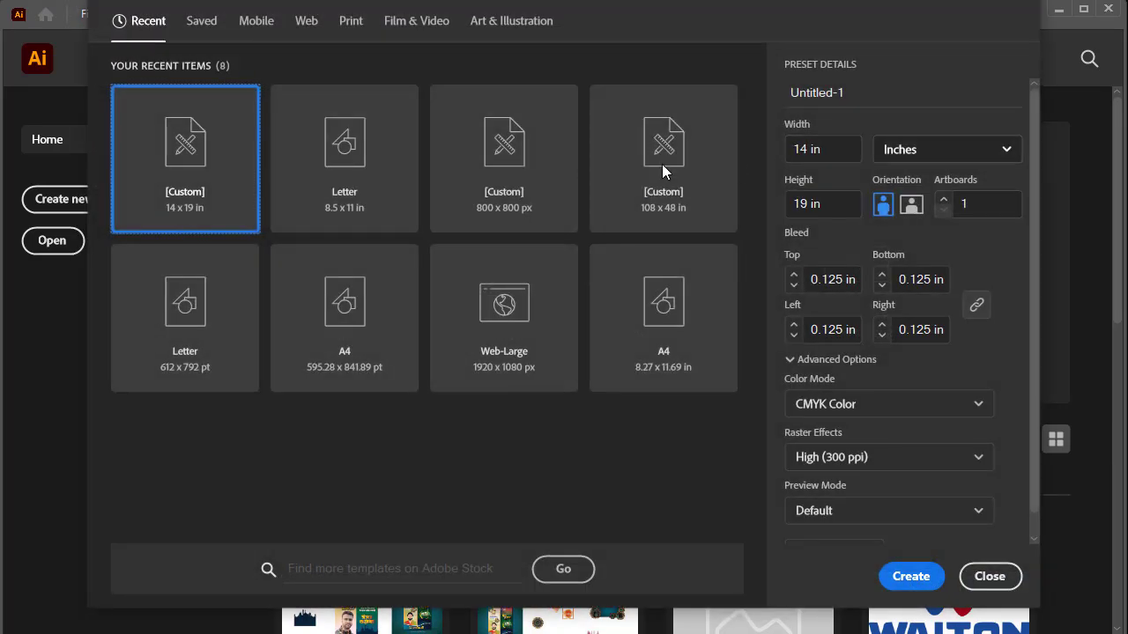
{"action": "left_click", "coordinate": [826, 148]}
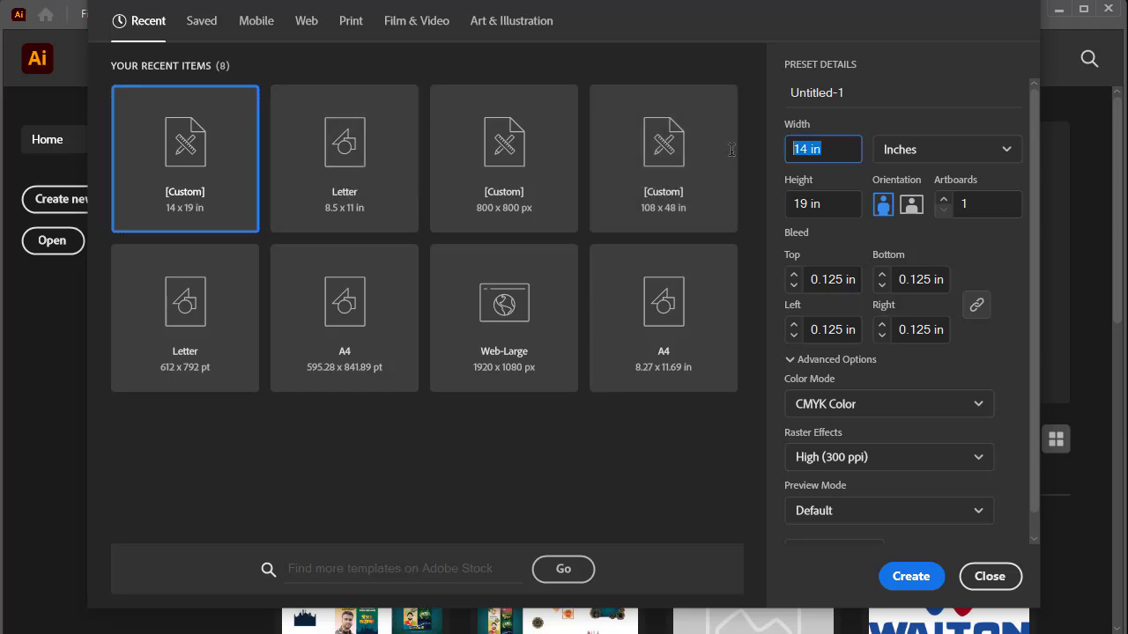
{"action": "type", "text": "14"}
{"action": "left_click", "coordinate": [836, 205]}
{"action": "type", "text": "19"}
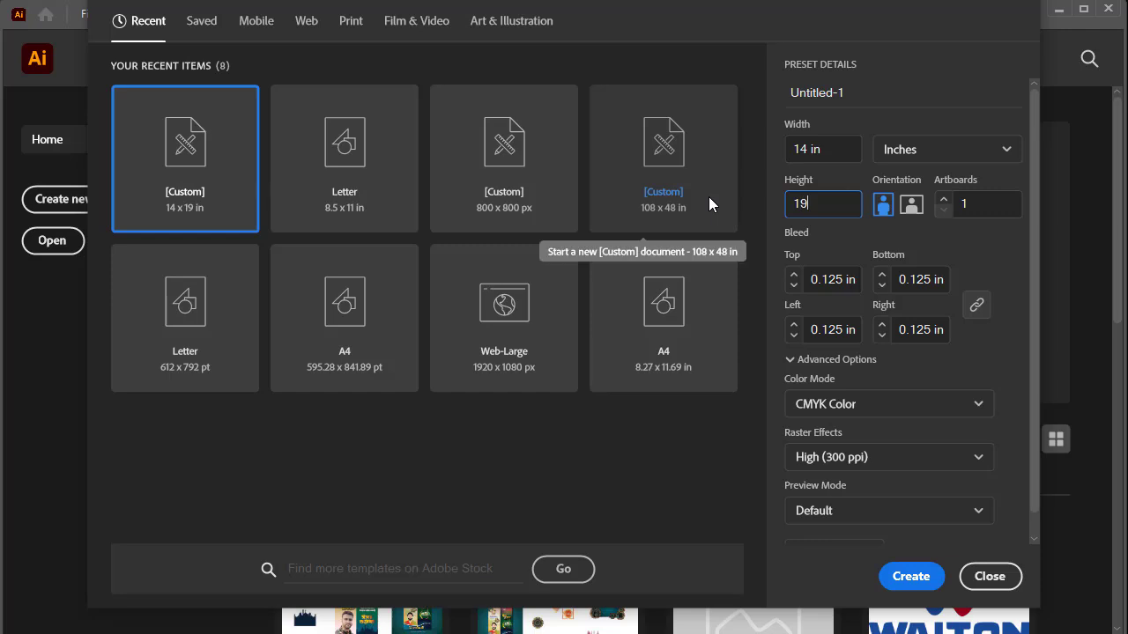
{"action": "left_click", "coordinate": [910, 577]}
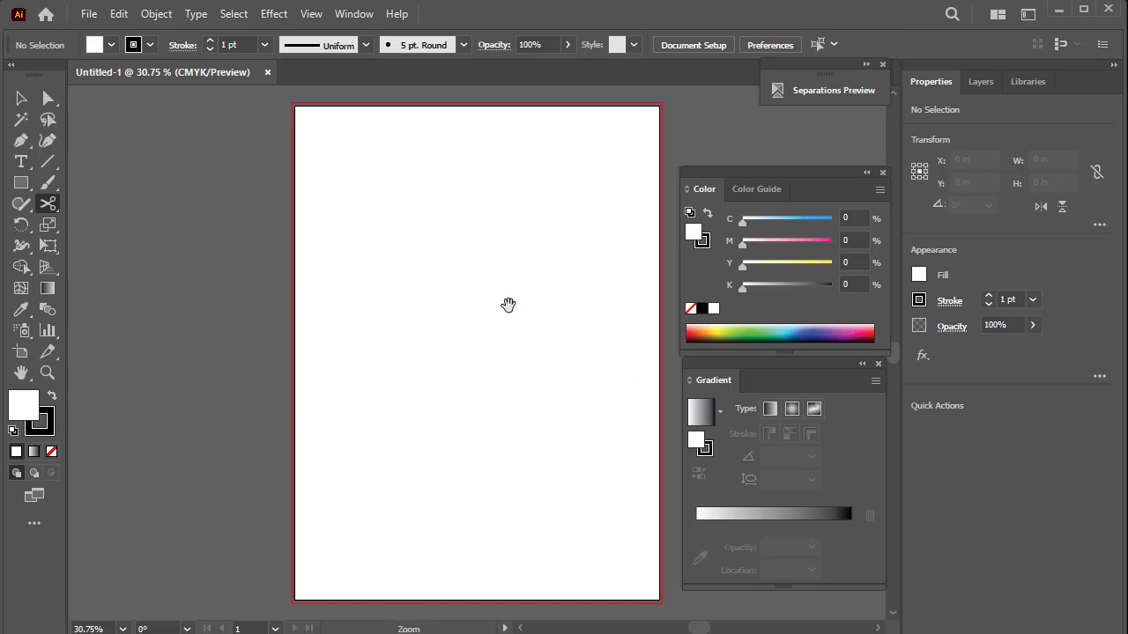
Step: Draw a 14 × 19 in rectangle and align it exactly over the artboard
{"action": "left_click_drag", "start_coordinate": [509, 305], "coordinate": [431, 304]}
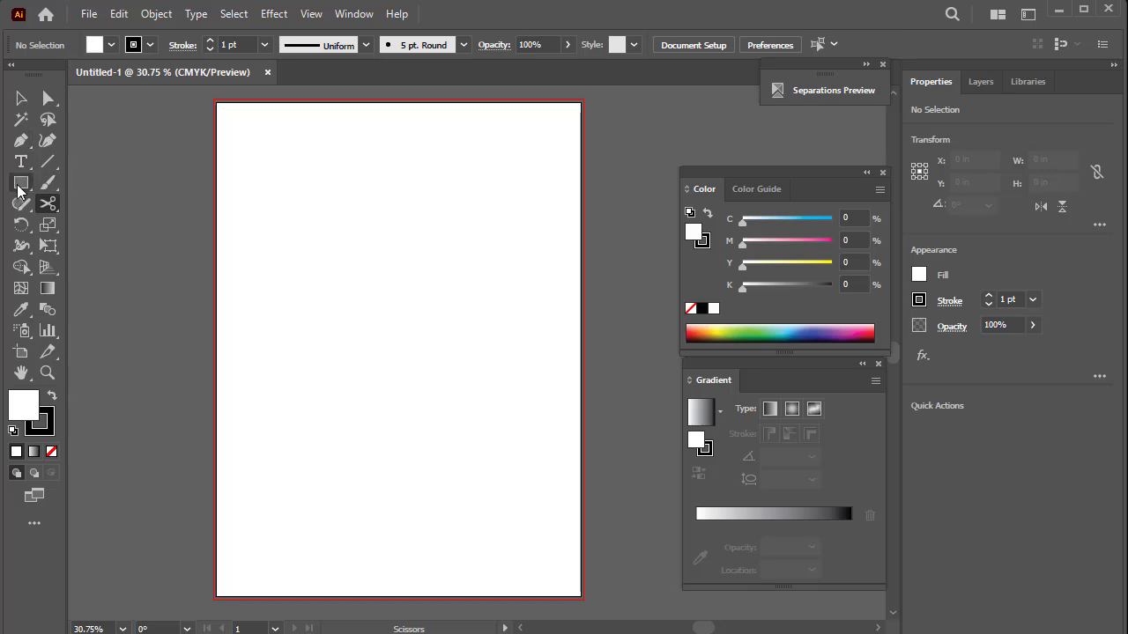
{"action": "left_click", "coordinate": [21, 183]}
{"action": "left_click", "coordinate": [97, 183]}
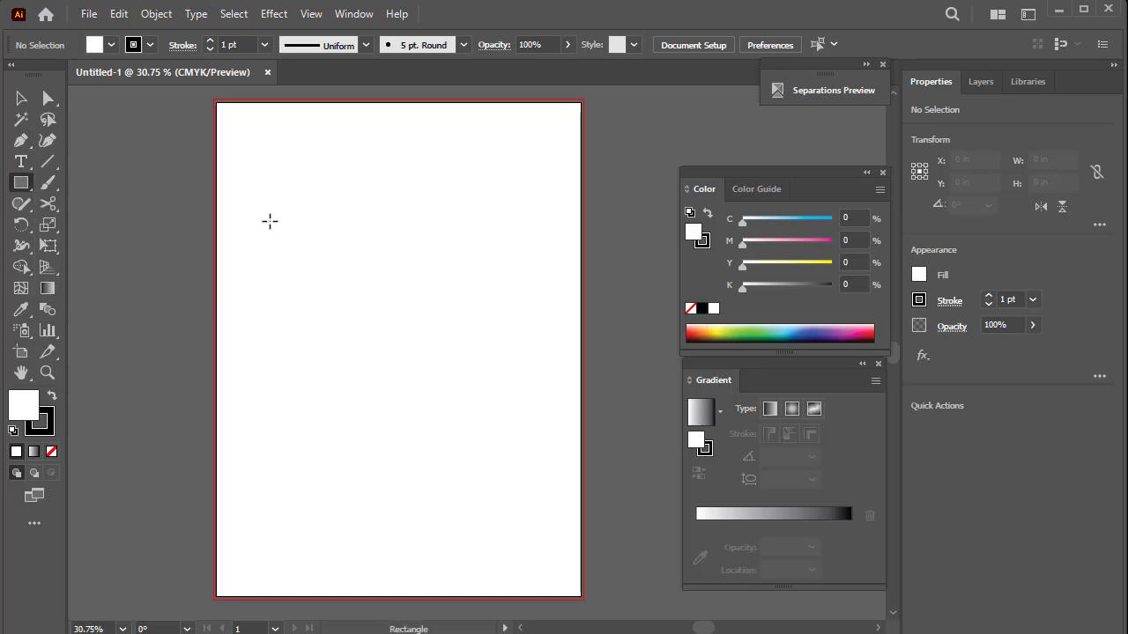
{"action": "left_click", "coordinate": [308, 231]}
{"action": "type", "text": "14"}
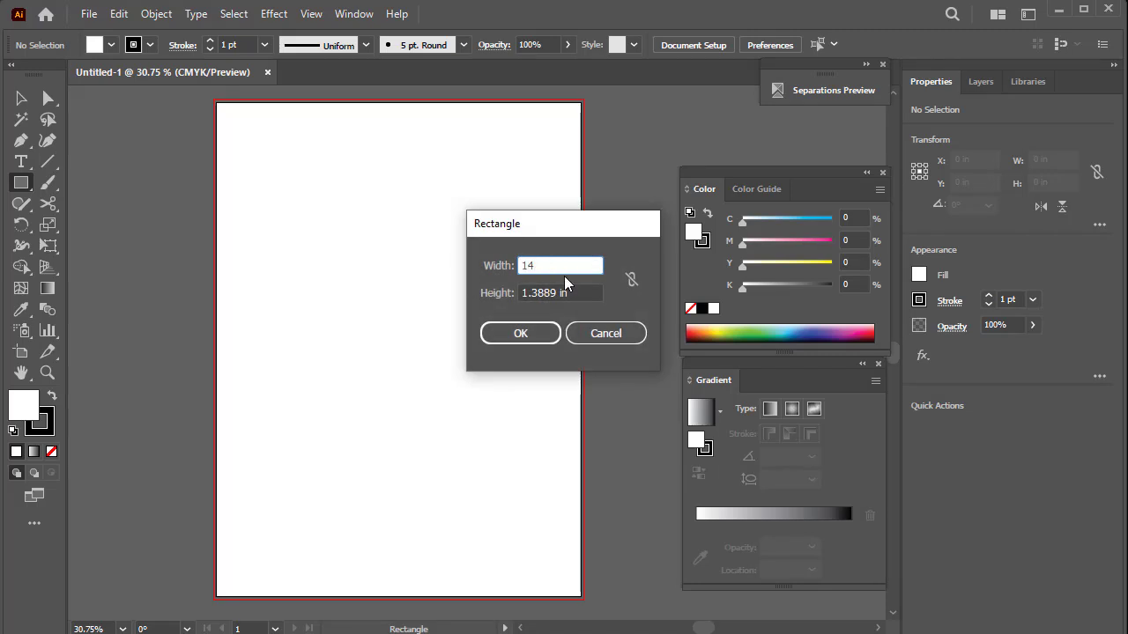
{"action": "key", "text": "Tab"}
{"action": "type", "text": "19"}
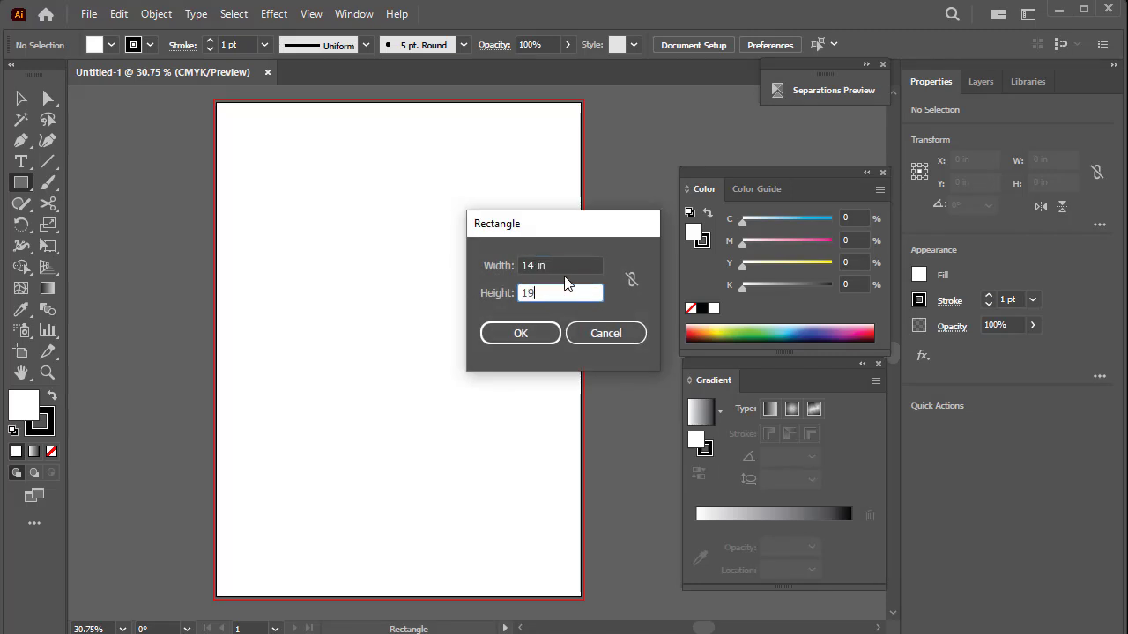
{"action": "key", "text": "Return"}
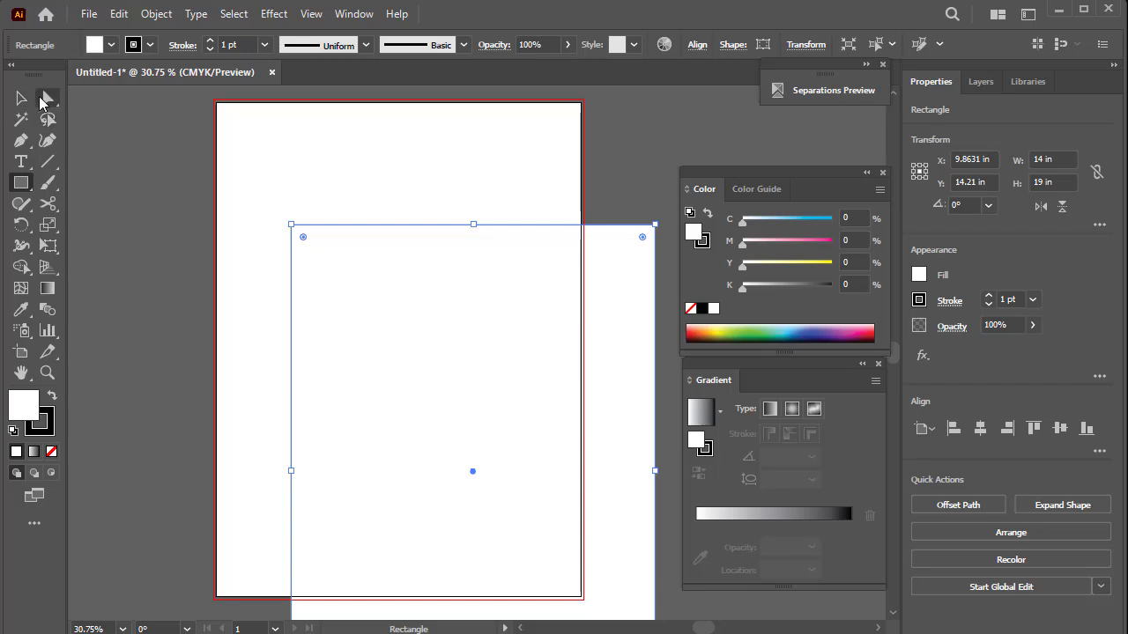
{"action": "left_click", "coordinate": [21, 98]}
{"action": "mouse_move", "coordinate": [377, 304]}
{"action": "left_mouse_down"}
{"action": "mouse_move", "coordinate": [326, 245]}
{"action": "mouse_move", "coordinate": [330, 219]}
{"action": "left_mouse_up"}
Step: Remove the rectangle's stroke, setting it to None
{"action": "left_click", "coordinate": [703, 241]}
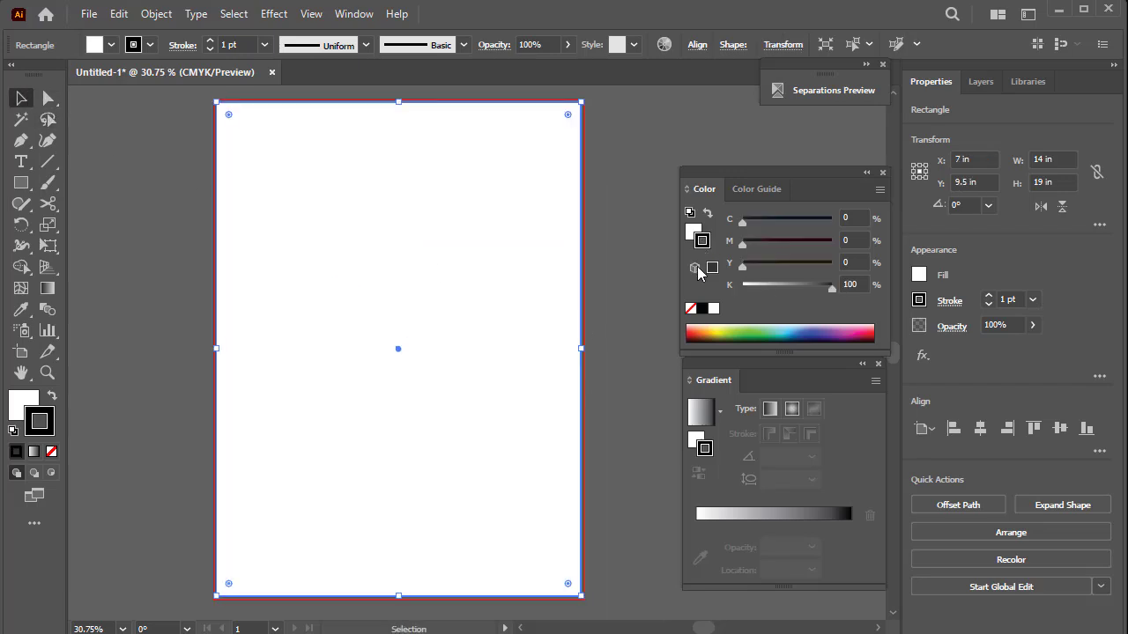
{"action": "left_click", "coordinate": [692, 305]}
{"action": "left_click", "coordinate": [647, 148]}
{"action": "left_click", "coordinate": [448, 221]}
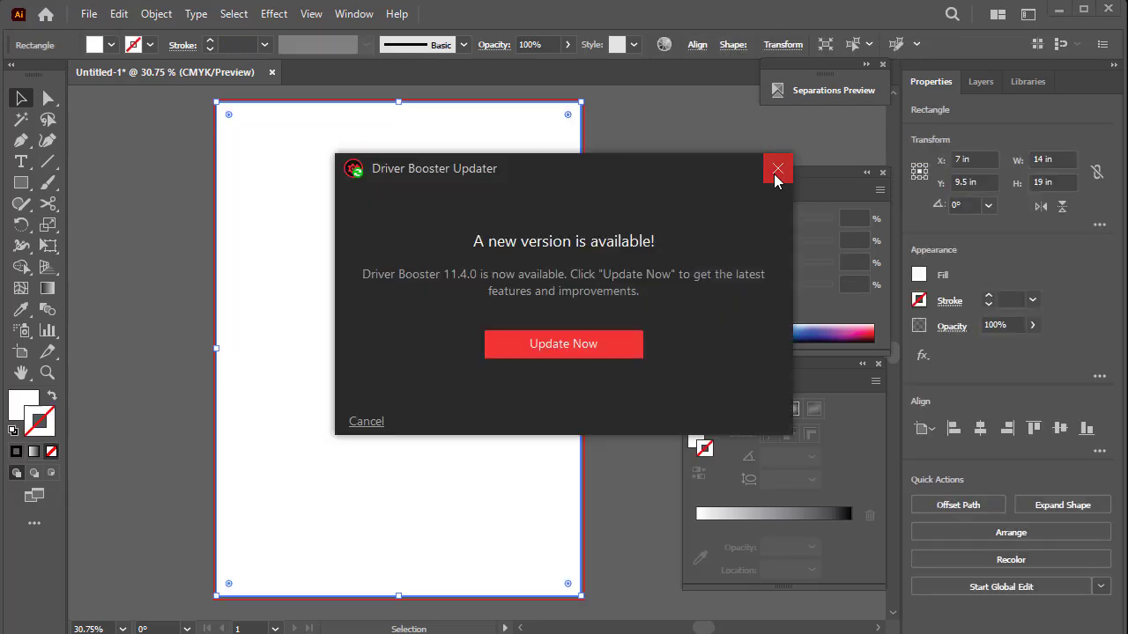
{"action": "left_click", "coordinate": [778, 167]}
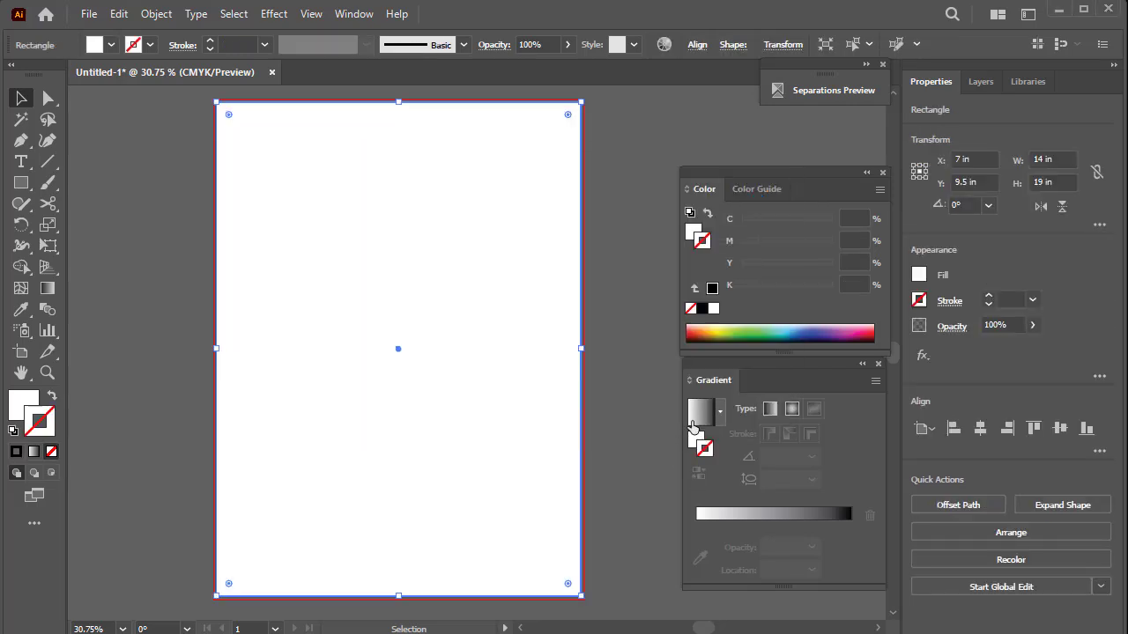
Step: Fill the rectangle with a linear gradient angled at 90°
{"action": "left_click", "coordinate": [746, 513]}
{"action": "left_click", "coordinate": [771, 477]}
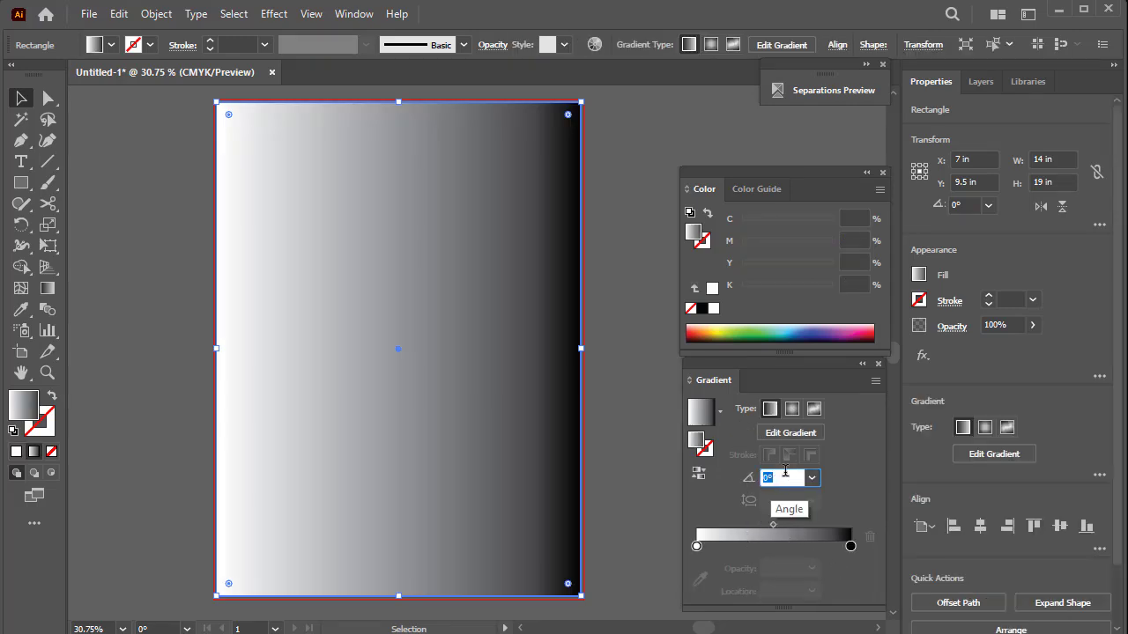
{"action": "type", "text": "0"}
{"action": "key", "text": "Return"}
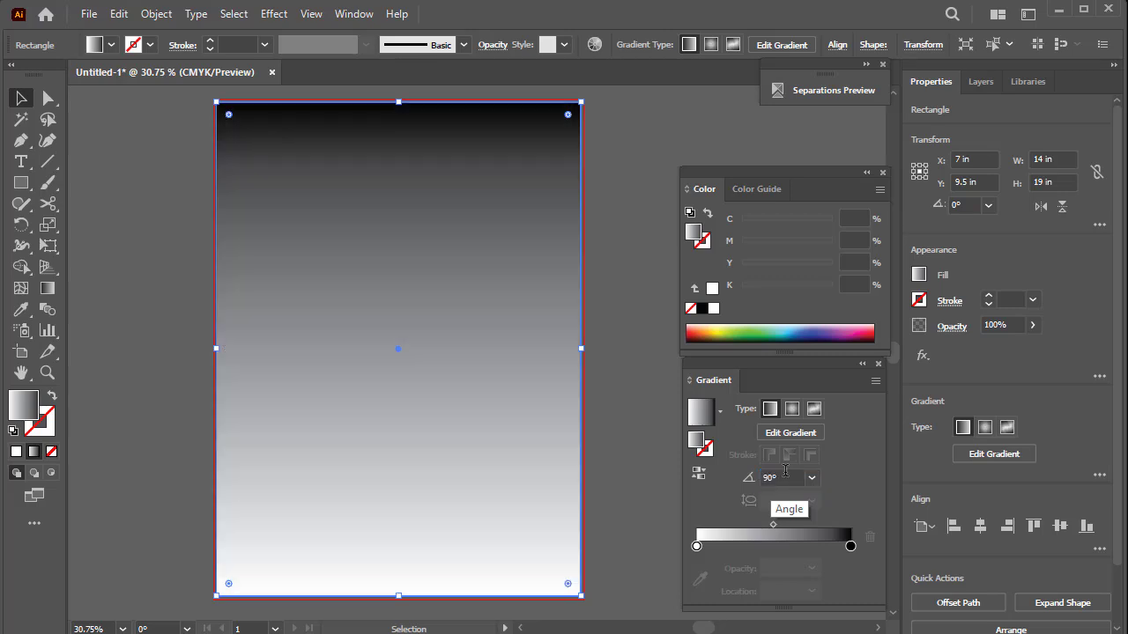
{"action": "left_click", "coordinate": [851, 548]}
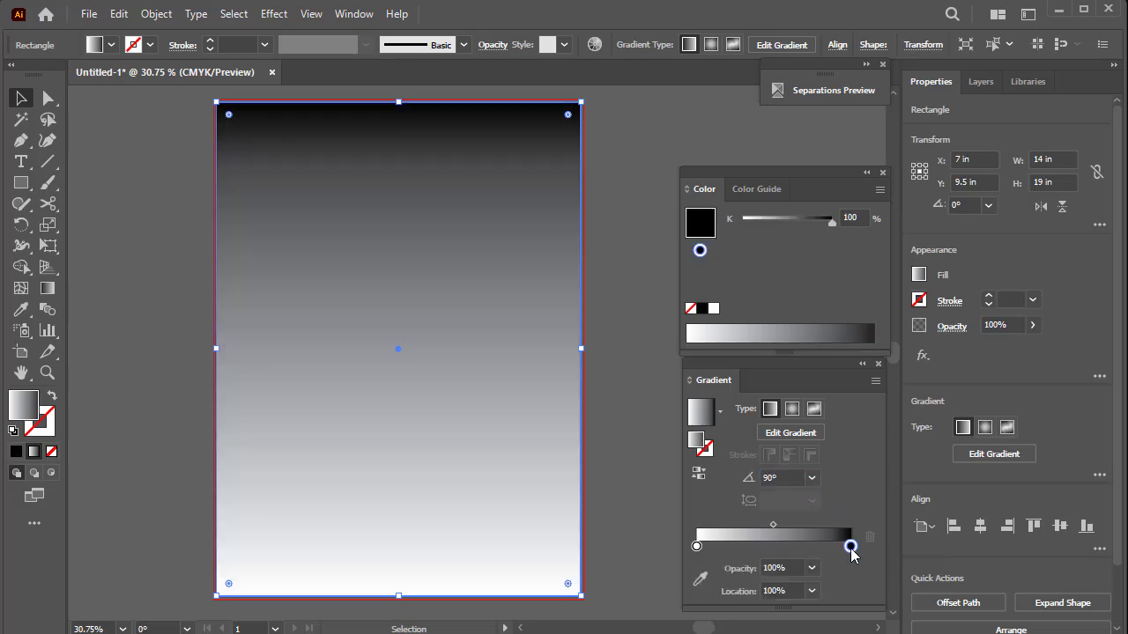
Step: Change the gradient's black stop to a CMYK yellow and move it slightly inward
{"action": "double_click", "coordinate": [851, 547]}
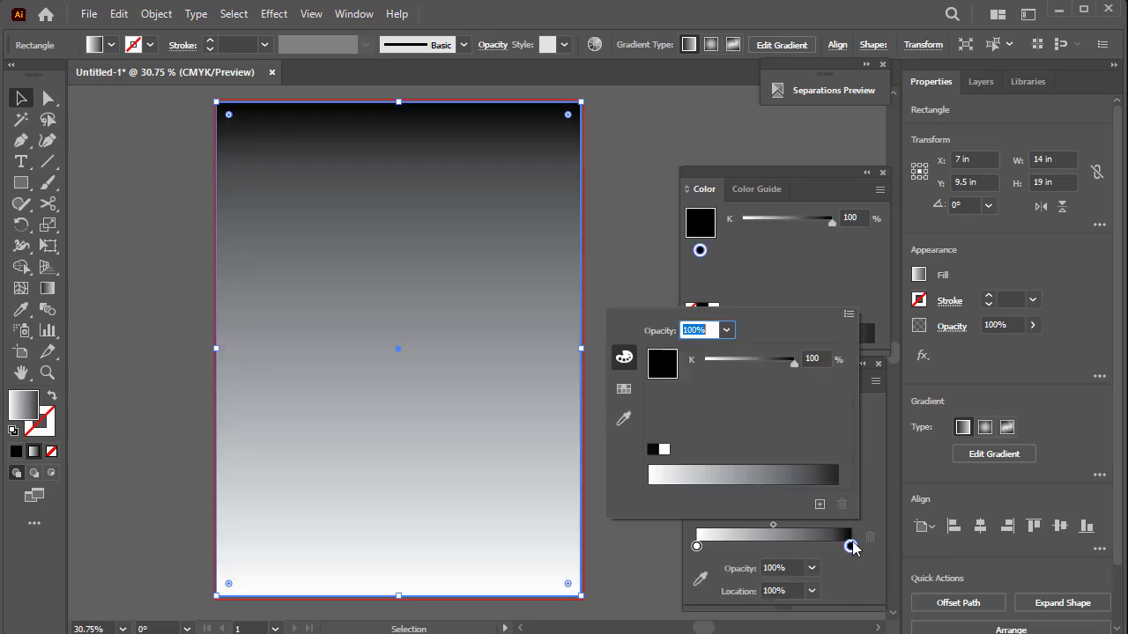
{"action": "left_click", "coordinate": [849, 314]}
{"action": "left_click", "coordinate": [905, 377]}
{"action": "mouse_move", "coordinate": [775, 429]}
{"action": "left_mouse_down"}
{"action": "mouse_move", "coordinate": [683, 429]}
{"action": "mouse_move", "coordinate": [783, 397]}
{"action": "mouse_move", "coordinate": [721, 386]}
{"action": "left_mouse_up"}
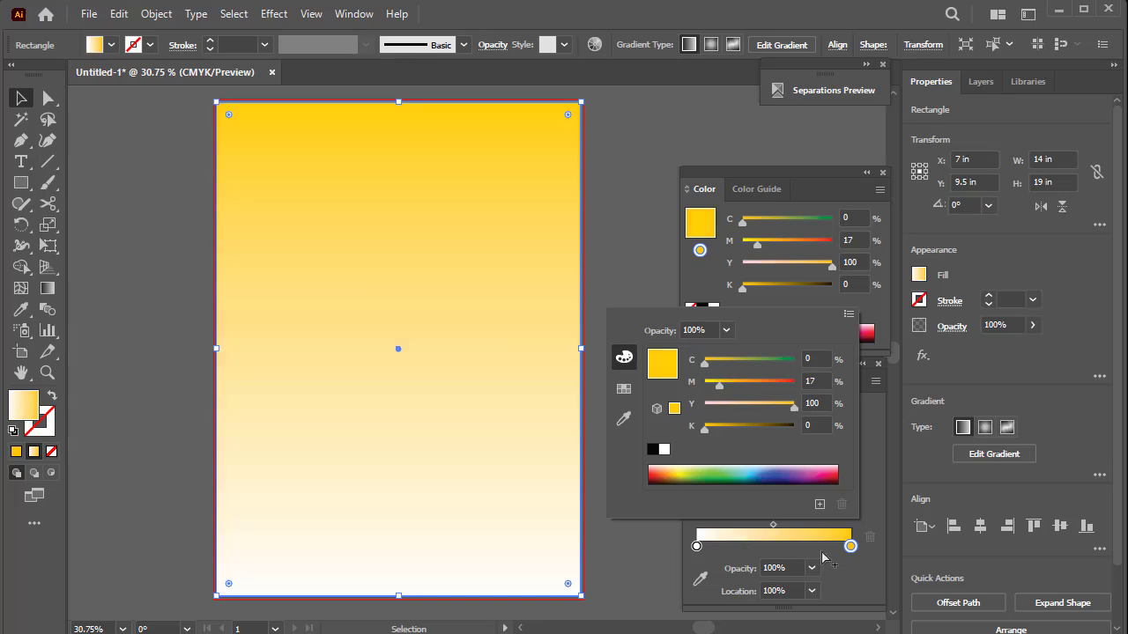
{"action": "left_click", "coordinate": [851, 551]}
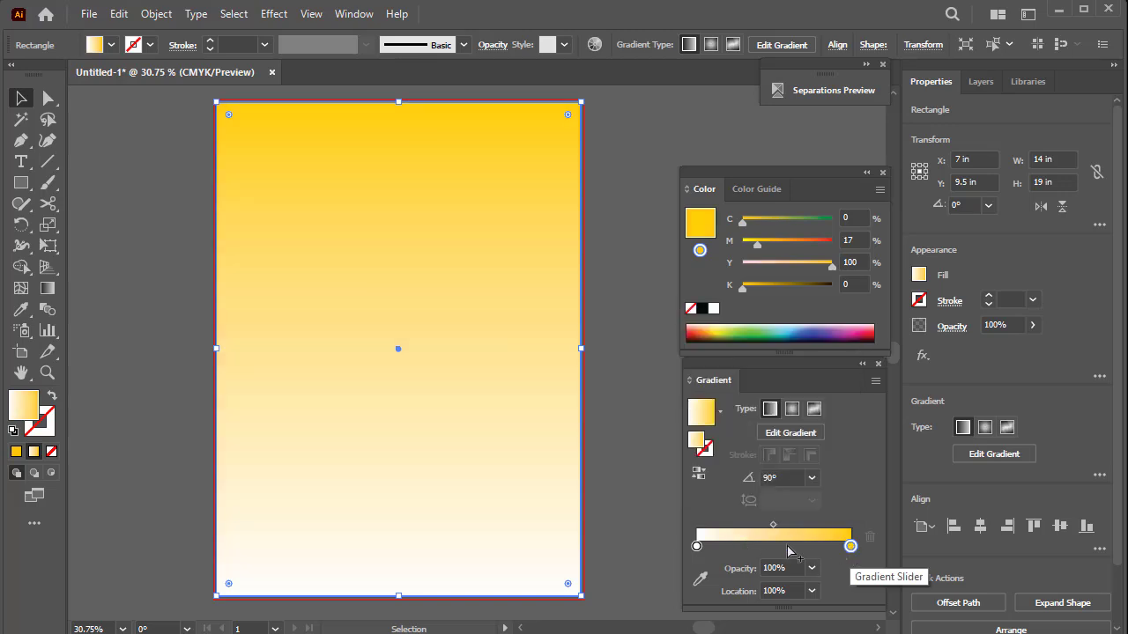
{"action": "left_click_drag", "start_coordinate": [850, 551], "coordinate": [761, 548]}
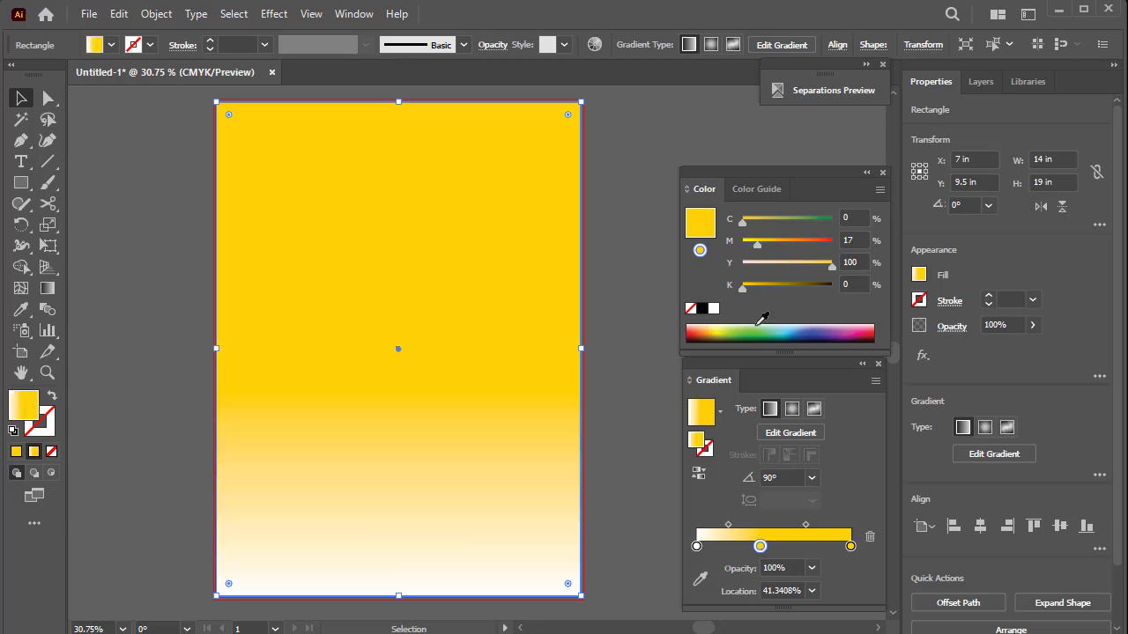
Step: Add an orange stop near 22%, tint the top greenish-yellow, and make a 7-in right panel
{"action": "left_click_drag", "start_coordinate": [758, 246], "coordinate": [779, 247]}
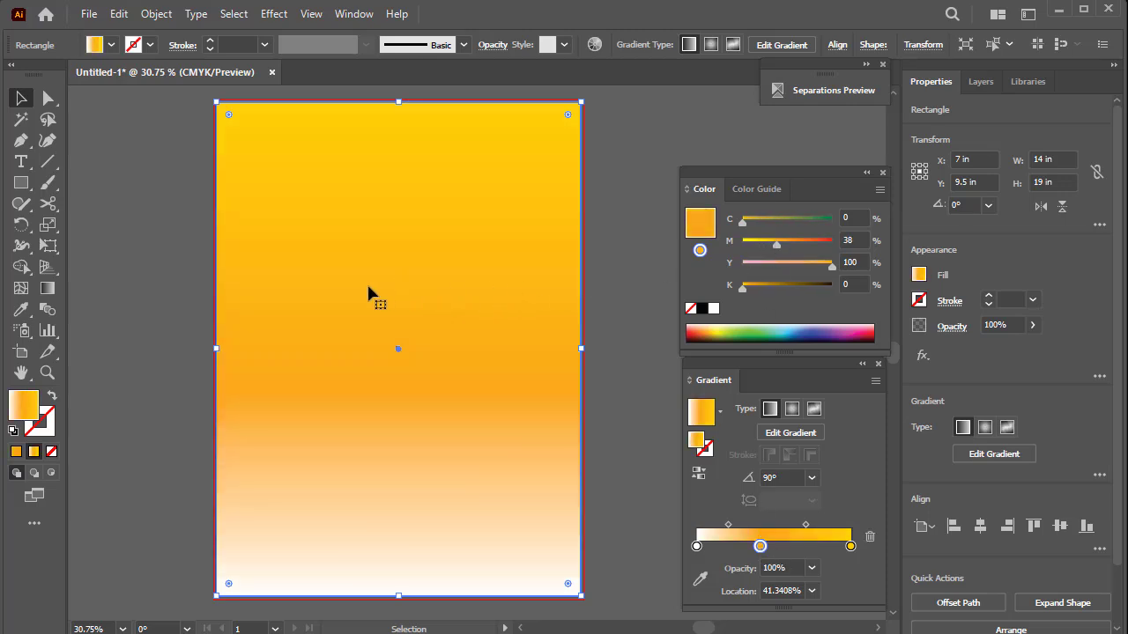
{"action": "left_click", "coordinate": [851, 546]}
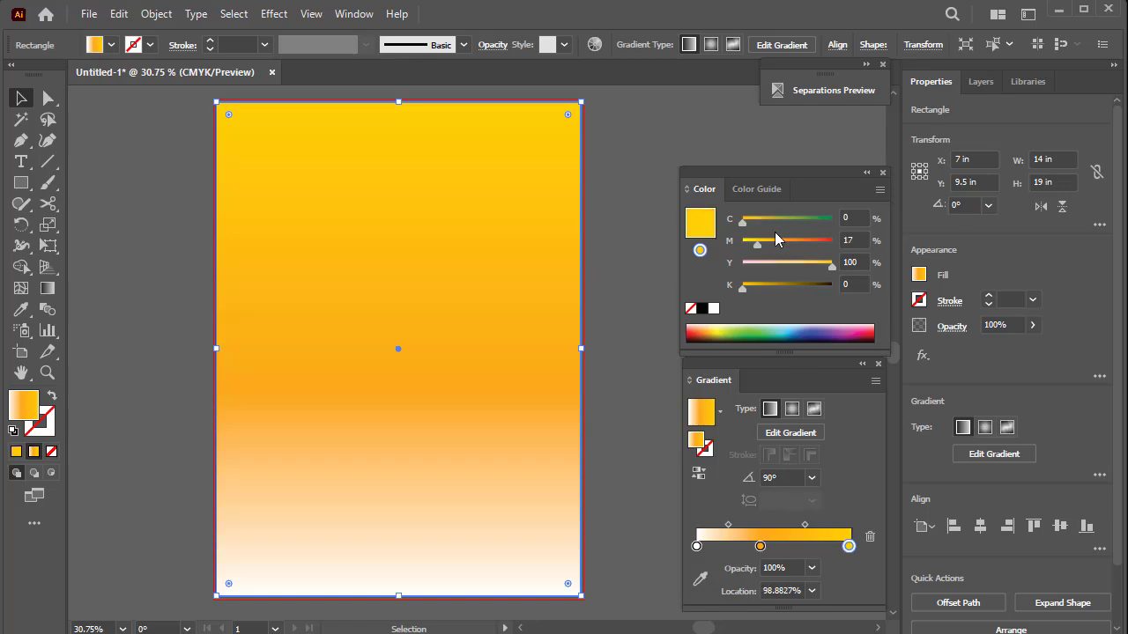
{"action": "mouse_move", "coordinate": [755, 247]}
{"action": "left_mouse_down"}
{"action": "mouse_move", "coordinate": [742, 246]}
{"action": "mouse_move", "coordinate": [757, 222]}
{"action": "left_mouse_up"}
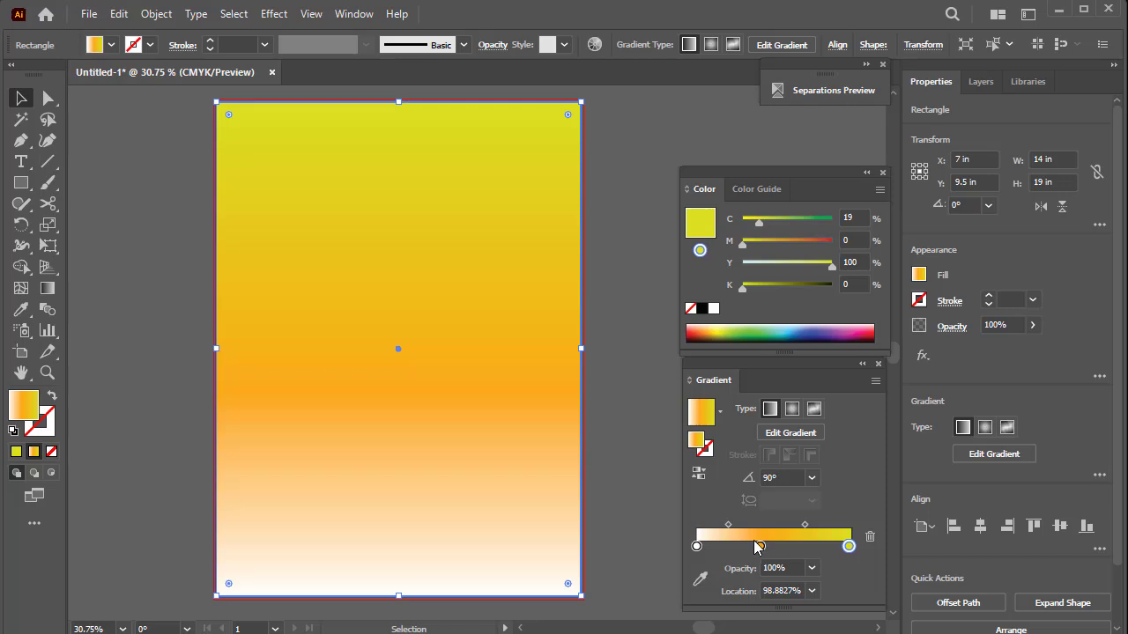
{"action": "left_click_drag", "start_coordinate": [849, 547], "coordinate": [849, 546]}
{"action": "mouse_move", "coordinate": [760, 546]}
{"action": "left_mouse_down"}
{"action": "mouse_move", "coordinate": [730, 547]}
{"action": "mouse_move", "coordinate": [741, 547]}
{"action": "left_mouse_up"}
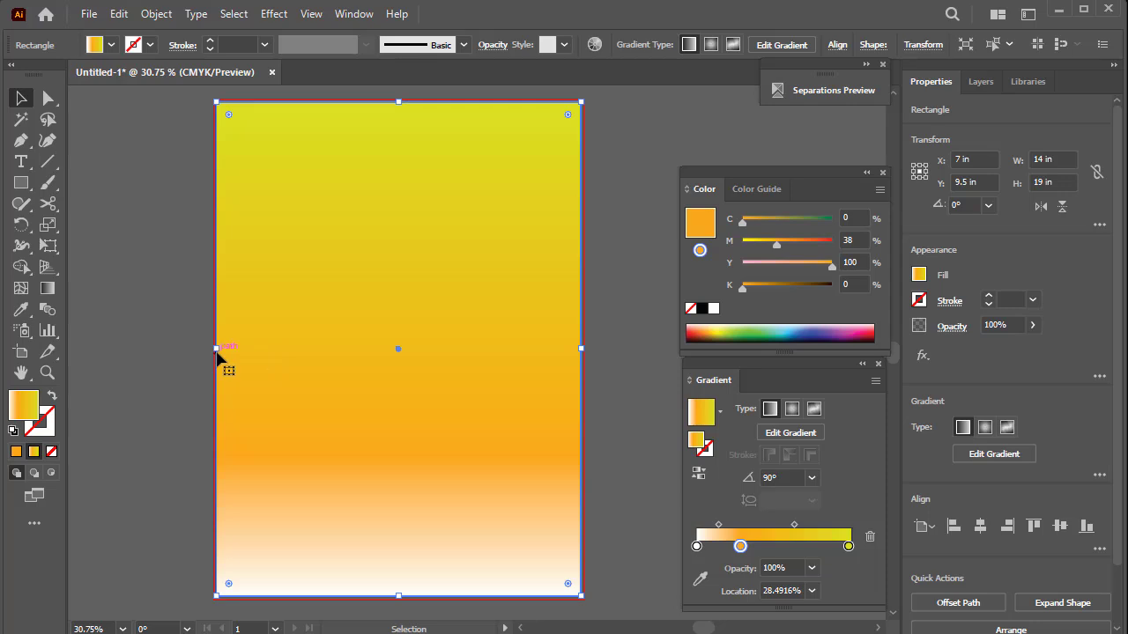
{"action": "left_click_drag", "start_coordinate": [217, 348], "coordinate": [397, 344]}
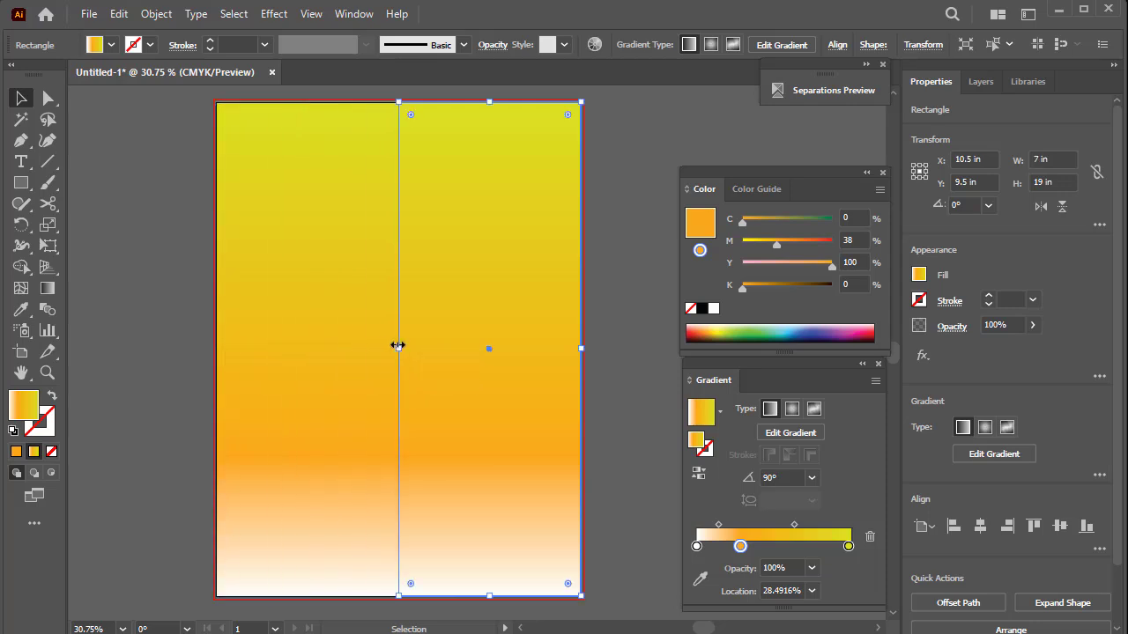
Step: Recolour the right panel's gradient with red at the top and a green middle stop
{"action": "left_click", "coordinate": [849, 548]}
{"action": "left_click_drag", "start_coordinate": [759, 222], "coordinate": [877, 223]}
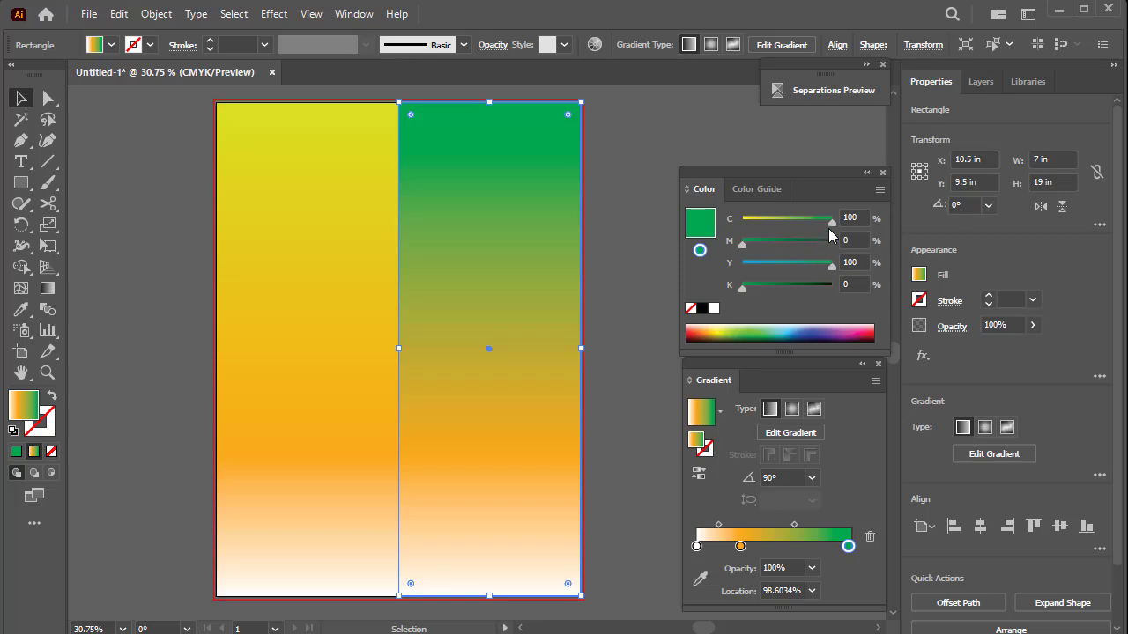
{"action": "mouse_move", "coordinate": [831, 222]}
{"action": "left_mouse_down"}
{"action": "mouse_move", "coordinate": [730, 221]}
{"action": "mouse_move", "coordinate": [832, 244]}
{"action": "left_mouse_up"}
{"action": "left_click_drag", "start_coordinate": [748, 222], "coordinate": [768, 224]}
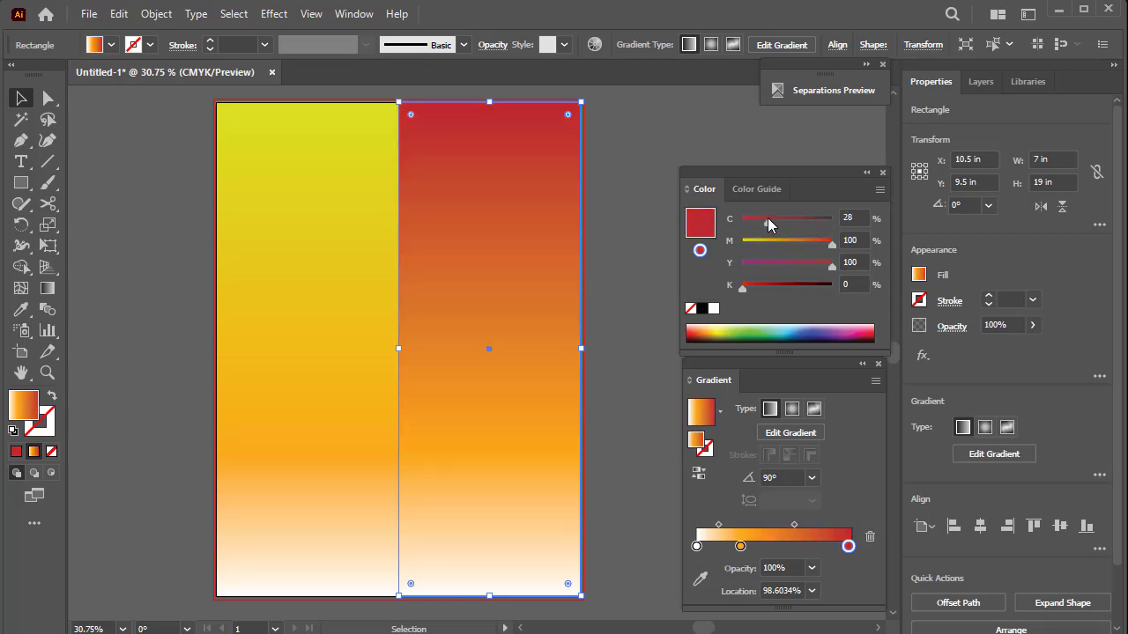
{"action": "left_click_drag", "start_coordinate": [740, 547], "coordinate": [780, 548]}
{"action": "left_click_drag", "start_coordinate": [802, 222], "coordinate": [837, 220]}
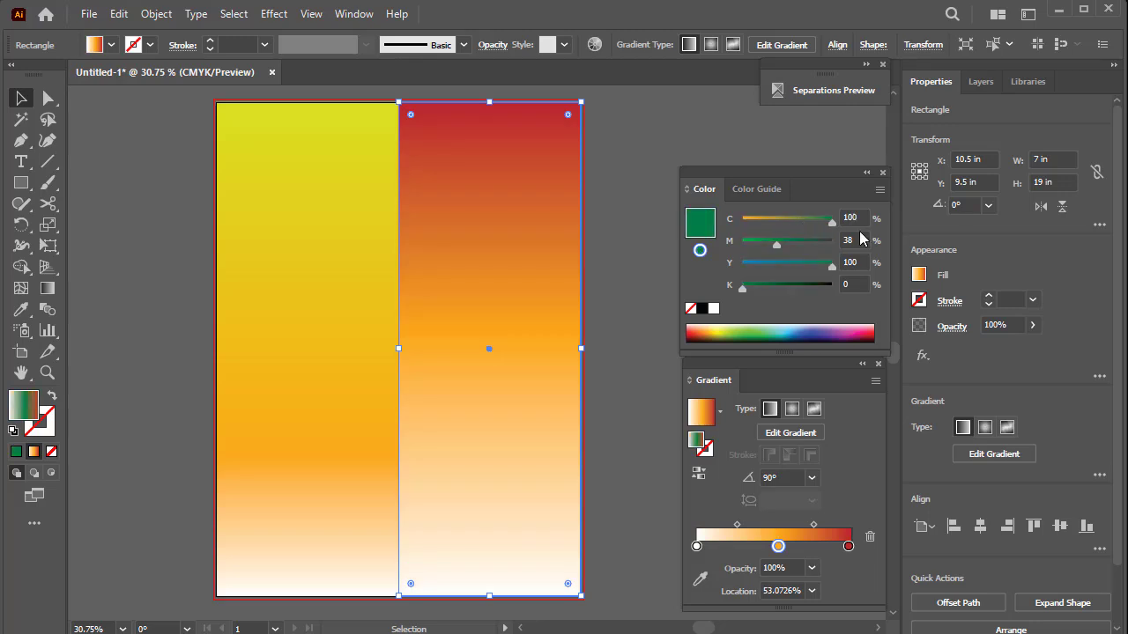
Step: Replace the white end stop and deepen the gradient's end to dark green
{"action": "left_click_drag", "start_coordinate": [777, 244], "coordinate": [783, 244]}
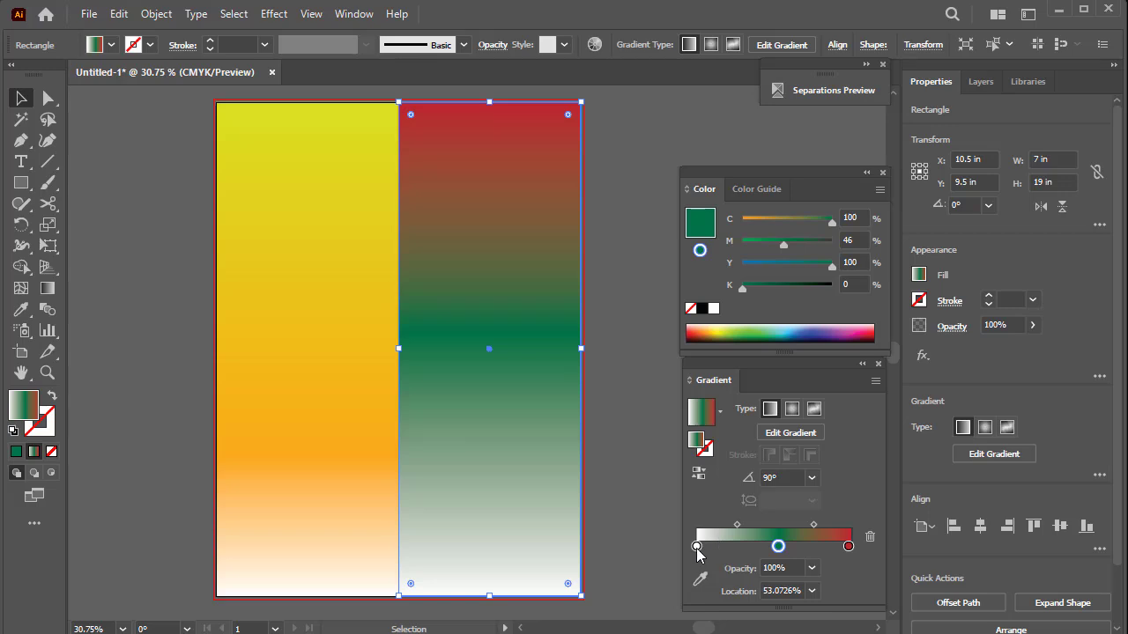
{"action": "left_click_drag", "start_coordinate": [696, 546], "coordinate": [778, 562]}
{"action": "left_click_drag", "start_coordinate": [710, 547], "coordinate": [649, 549]}
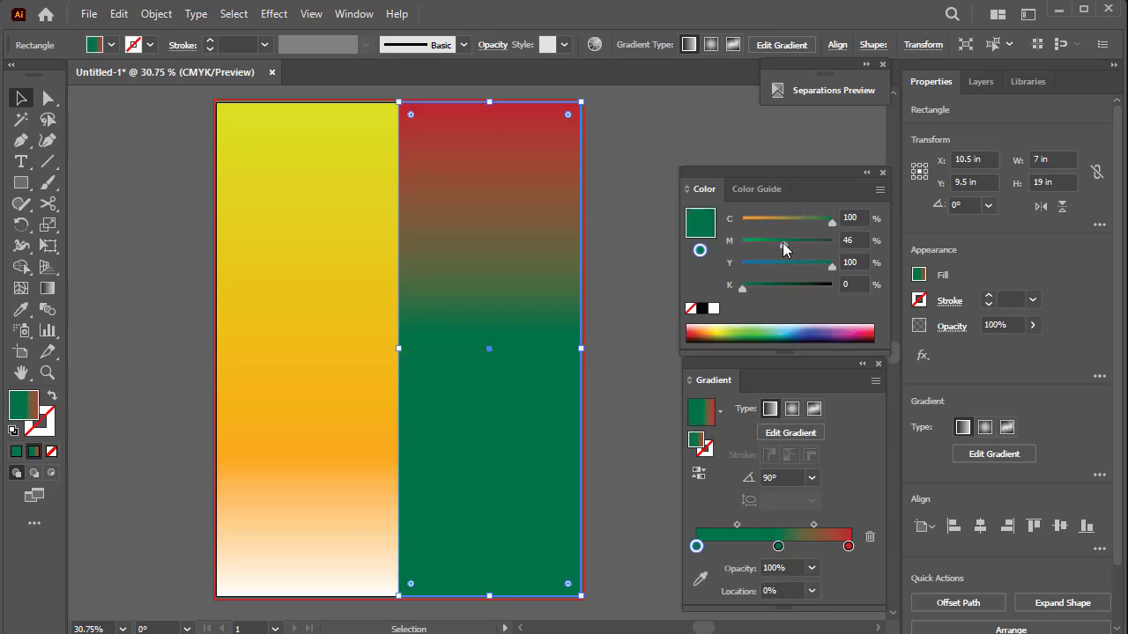
{"action": "left_click_drag", "start_coordinate": [763, 288], "coordinate": [803, 291]}
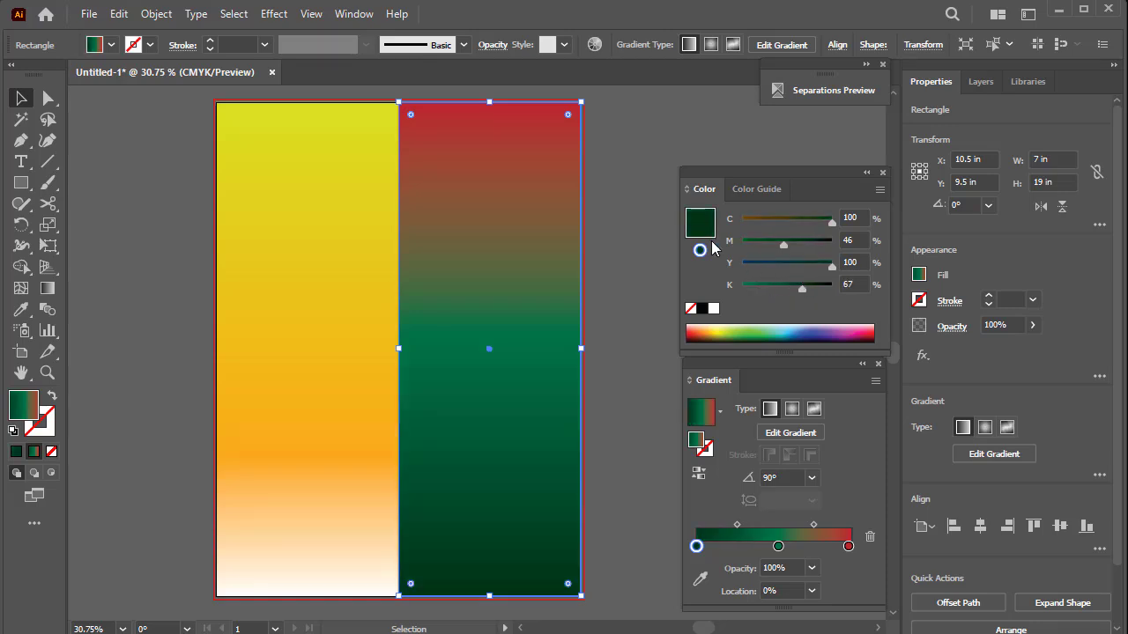
{"action": "left_click", "coordinate": [628, 130]}
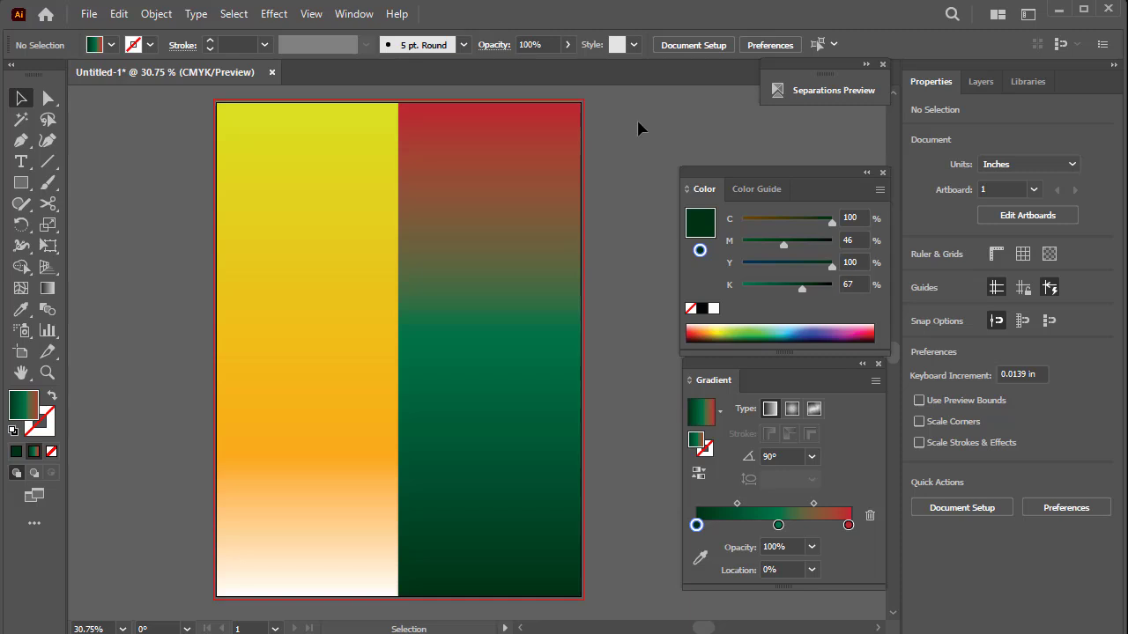
{"action": "key", "text": "ctrl+minus"}
{"action": "key", "text": "ctrl+minus"}
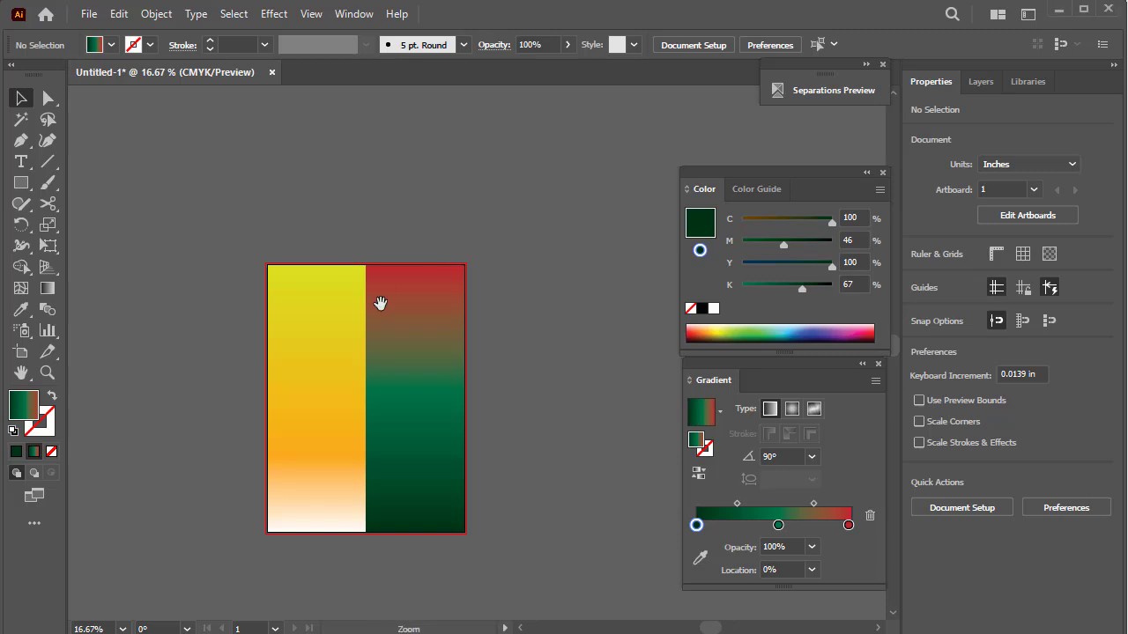
Step: Paste the copied Eid decoration artwork and place it left of the poster
{"action": "left_click_drag", "start_coordinate": [360, 320], "coordinate": [400, 276]}
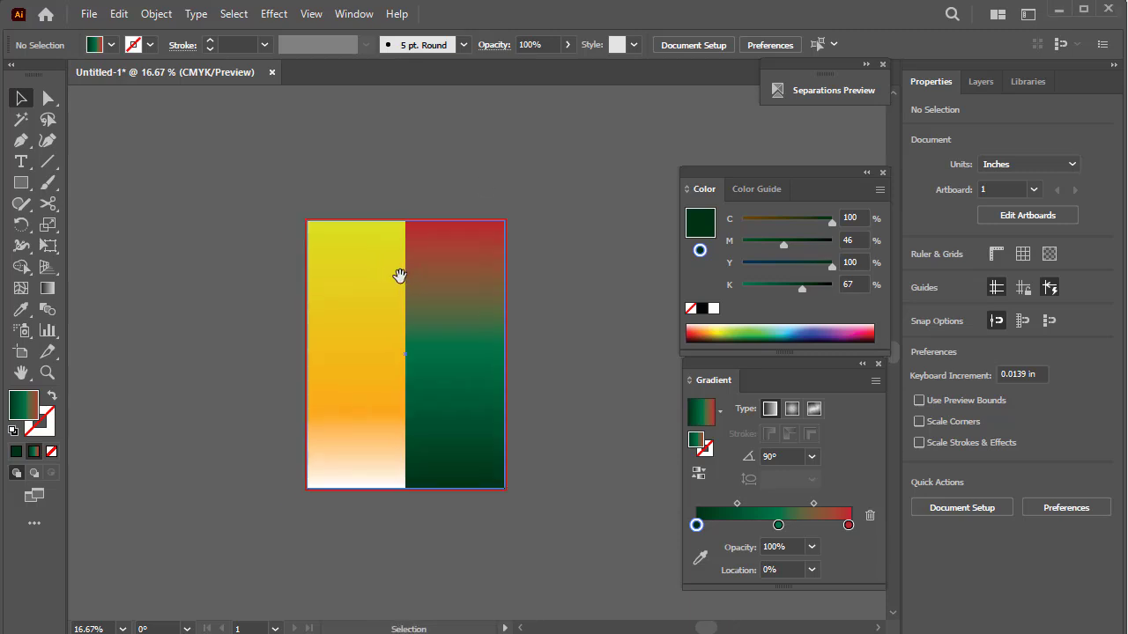
{"action": "key", "text": "ctrl"}
{"action": "key", "text": "ctrl+v"}
{"action": "left_click_drag", "start_coordinate": [569, 274], "coordinate": [251, 164]}
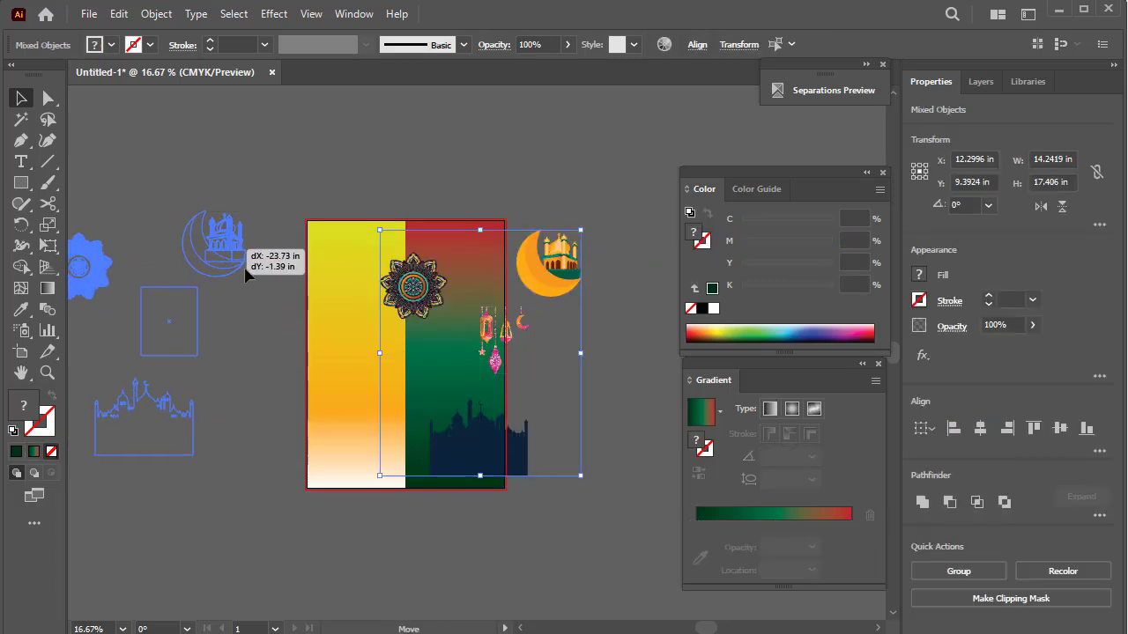
{"action": "left_click", "coordinate": [250, 300]}
Step: Move the mandala over the poster's top-left corner and nudge it upward
{"action": "left_click", "coordinate": [88, 271]}
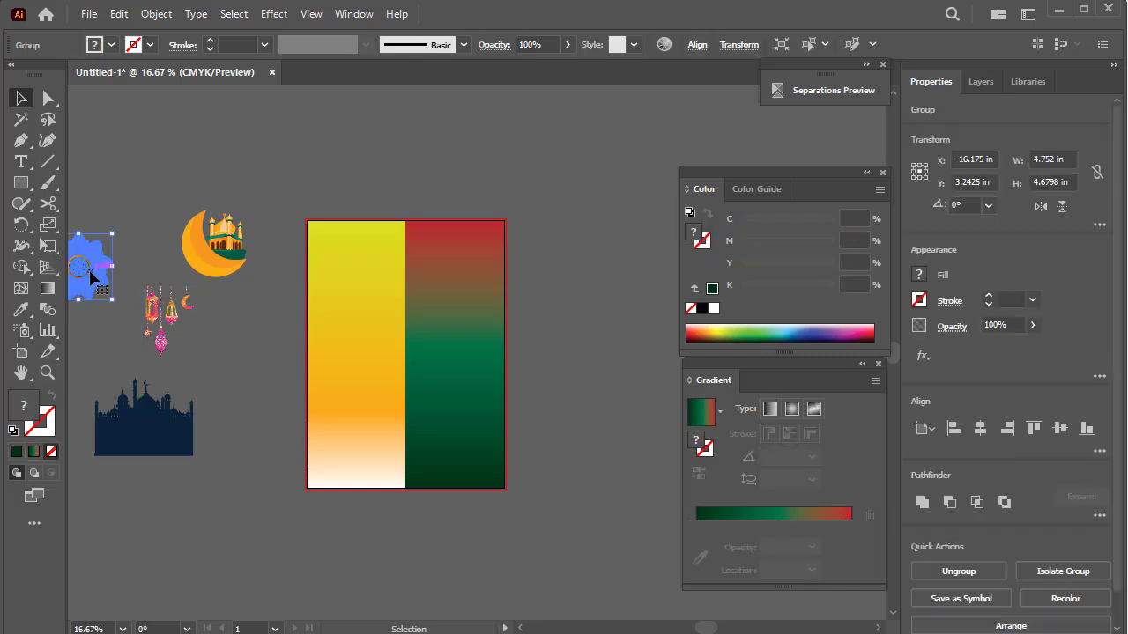
{"action": "mouse_move", "coordinate": [91, 278]}
{"action": "left_mouse_down"}
{"action": "mouse_move", "coordinate": [183, 238]}
{"action": "mouse_move", "coordinate": [324, 240]}
{"action": "mouse_move", "coordinate": [366, 286]}
{"action": "left_mouse_up"}
{"action": "key", "text": "ctrl+shift+a"}
{"action": "scroll", "coordinate": [479, 294], "scroll_direction": "up", "scroll_amount": 2}
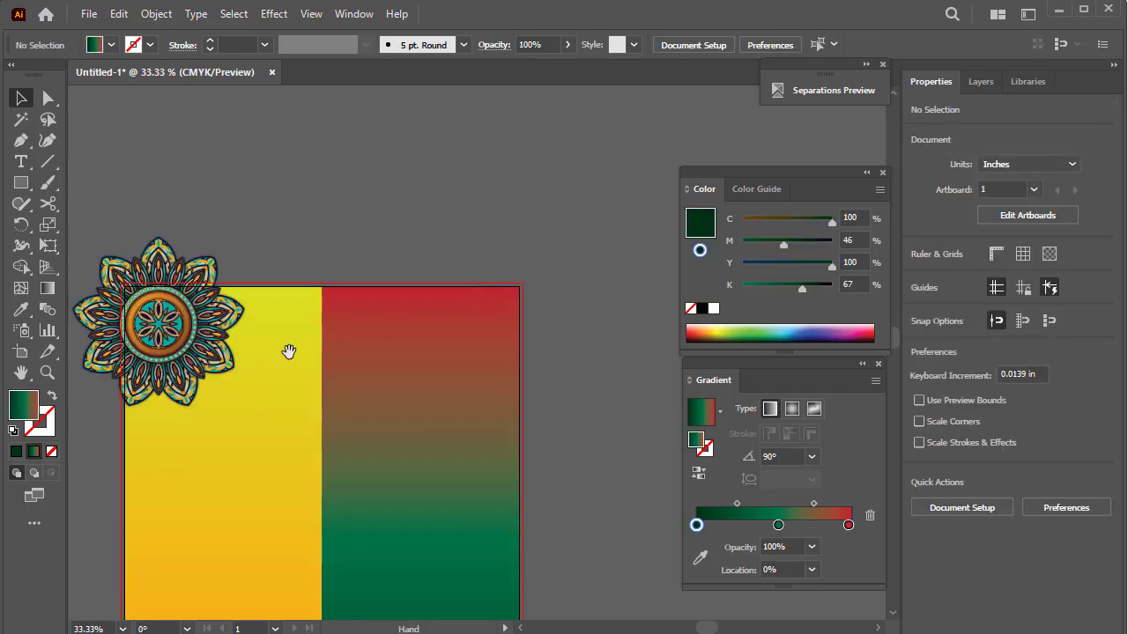
{"action": "scroll", "coordinate": [290, 350], "scroll_direction": "left", "scroll_amount": 3}
{"action": "double_click", "coordinate": [340, 333]}
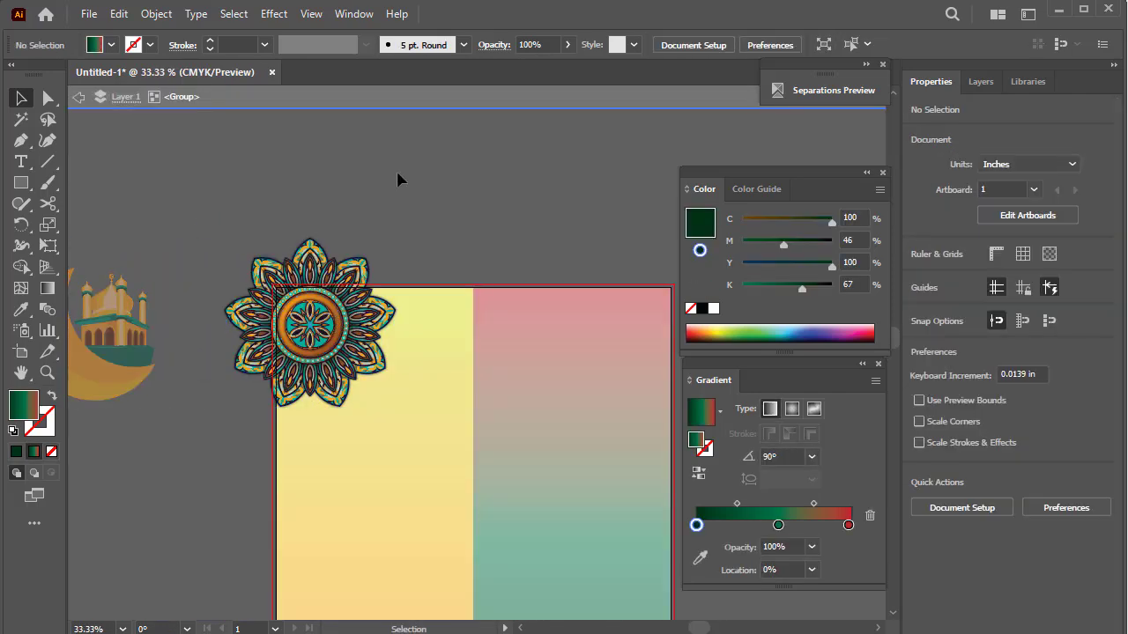
{"action": "double_click", "coordinate": [476, 198]}
{"action": "left_click_drag", "start_coordinate": [333, 339], "coordinate": [334, 327]}
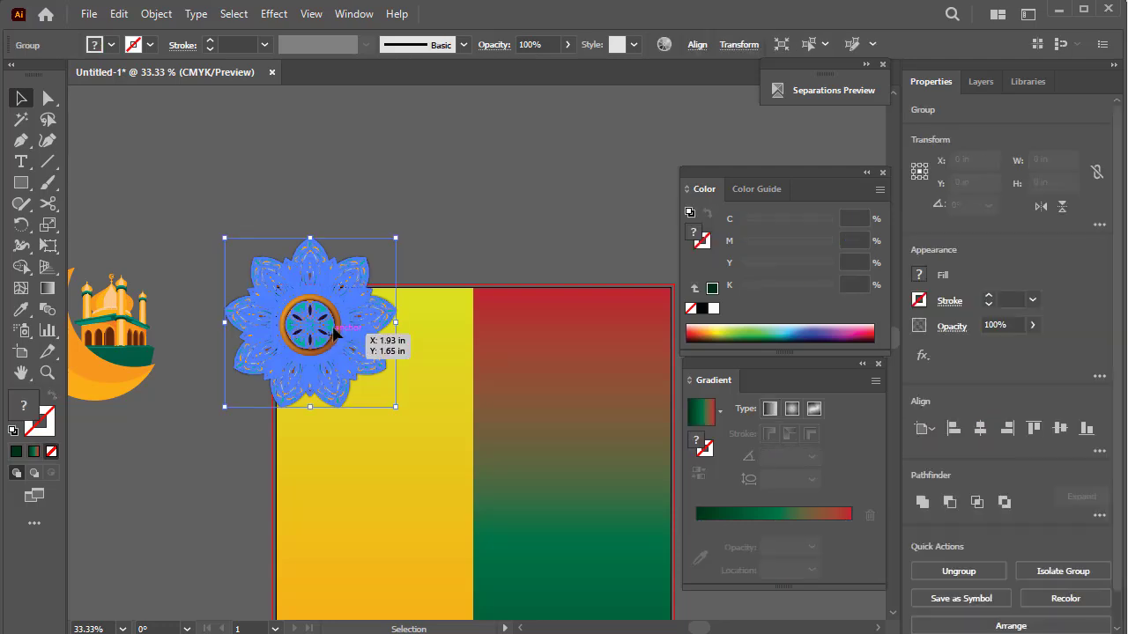
{"action": "key", "text": "ctrl+shift+a"}
{"action": "key", "text": "Tab"}
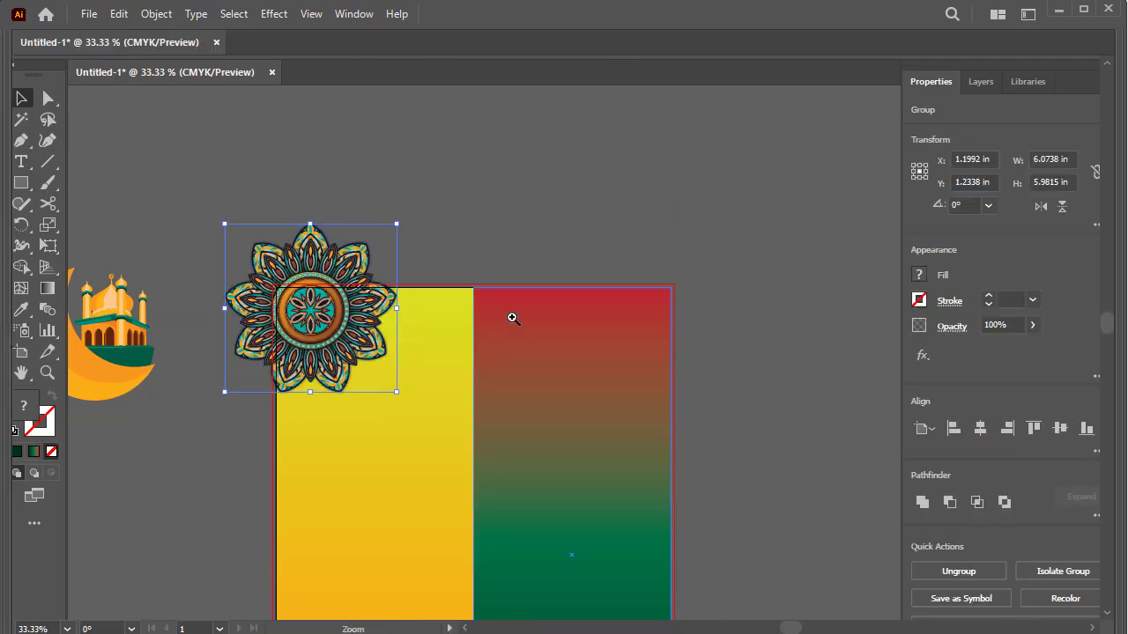
Step: Zoom out to show the poster and decorations, and select the background rectangle
{"action": "key", "text": "ctrl+minus"}
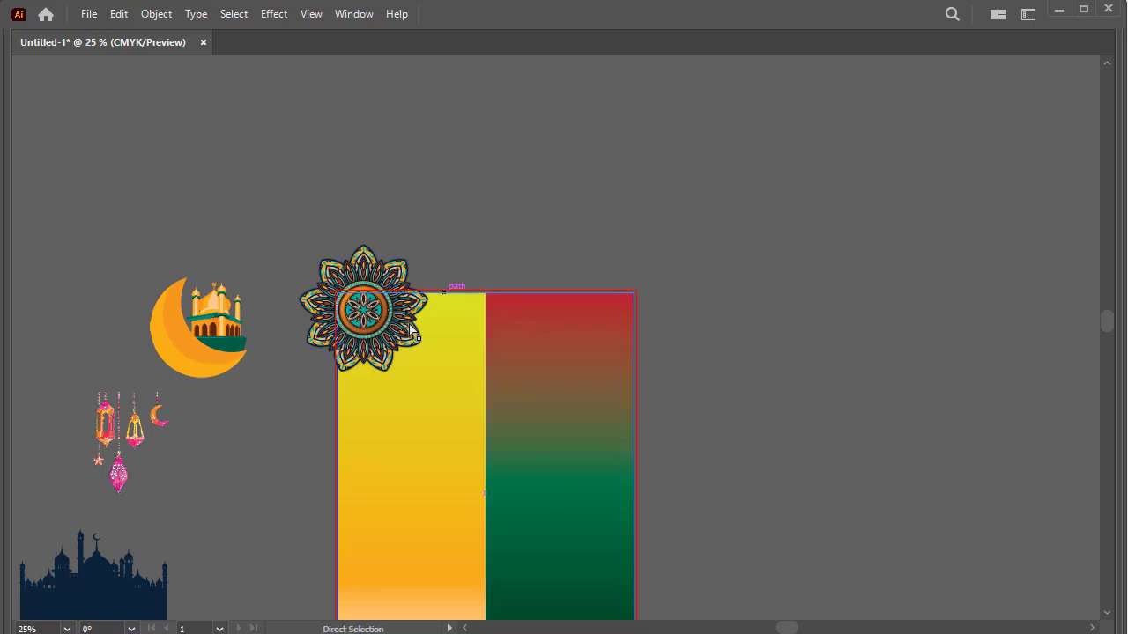
{"action": "left_click_drag", "start_coordinate": [340, 371], "coordinate": [357, 340]}
{"action": "left_click", "coordinate": [457, 370]}
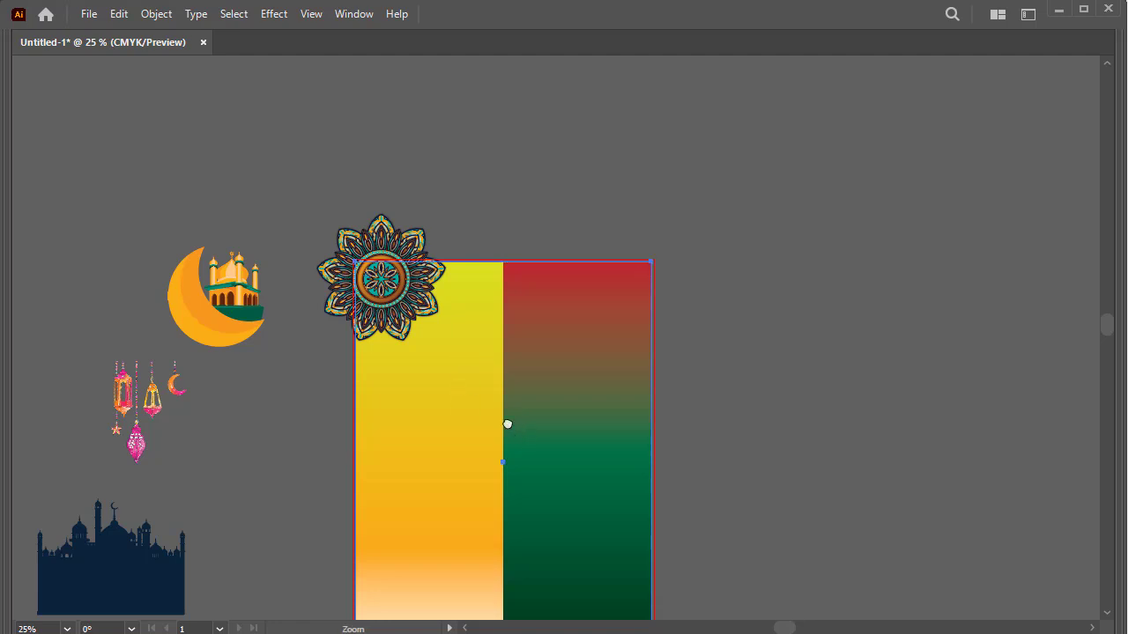
{"action": "left_click_drag", "start_coordinate": [505, 423], "coordinate": [402, 286]}
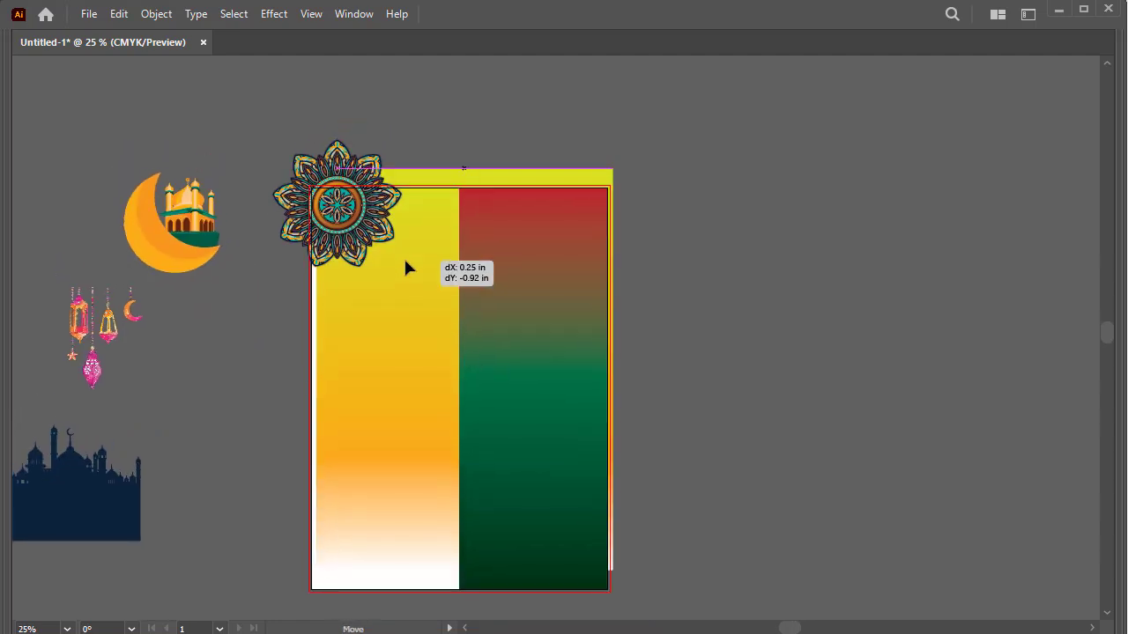
Step: Clip the mandala with a front copy of the background rectangle so it stays inside the artboard
{"action": "key", "text": "a"}
{"action": "key", "text": "v"}
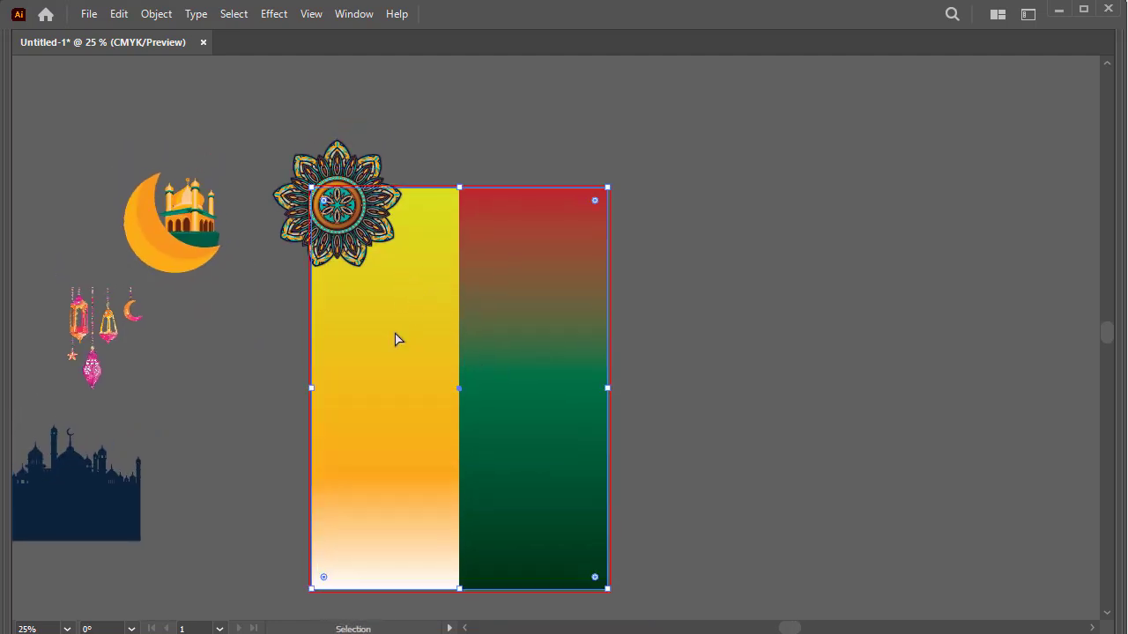
{"action": "right_click", "coordinate": [359, 294]}
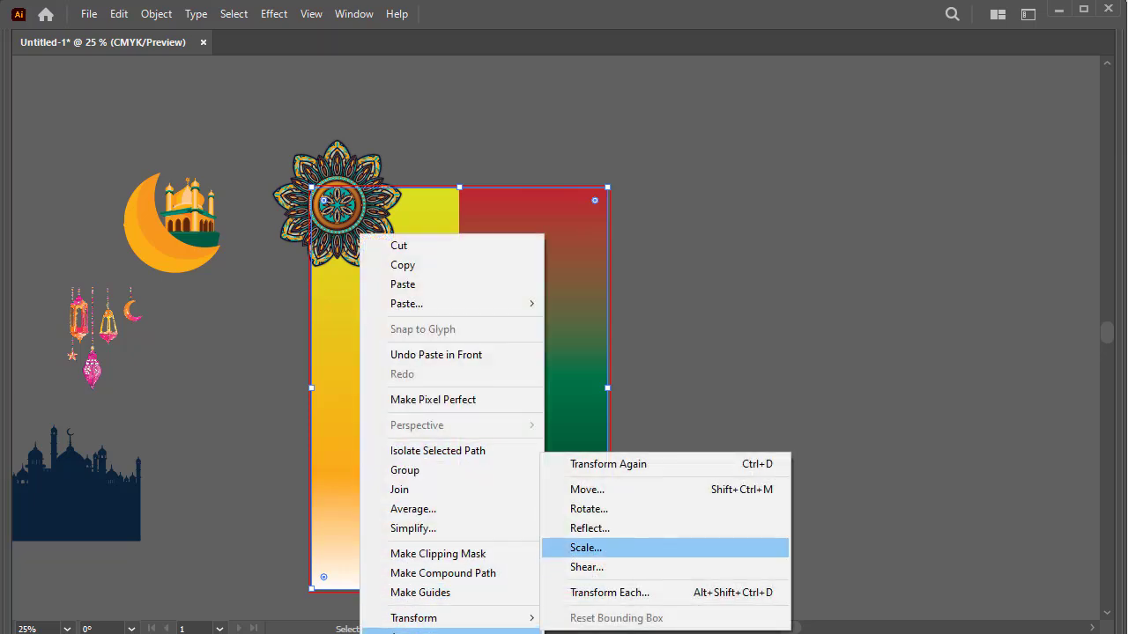
{"action": "left_click", "coordinate": [566, 612]}
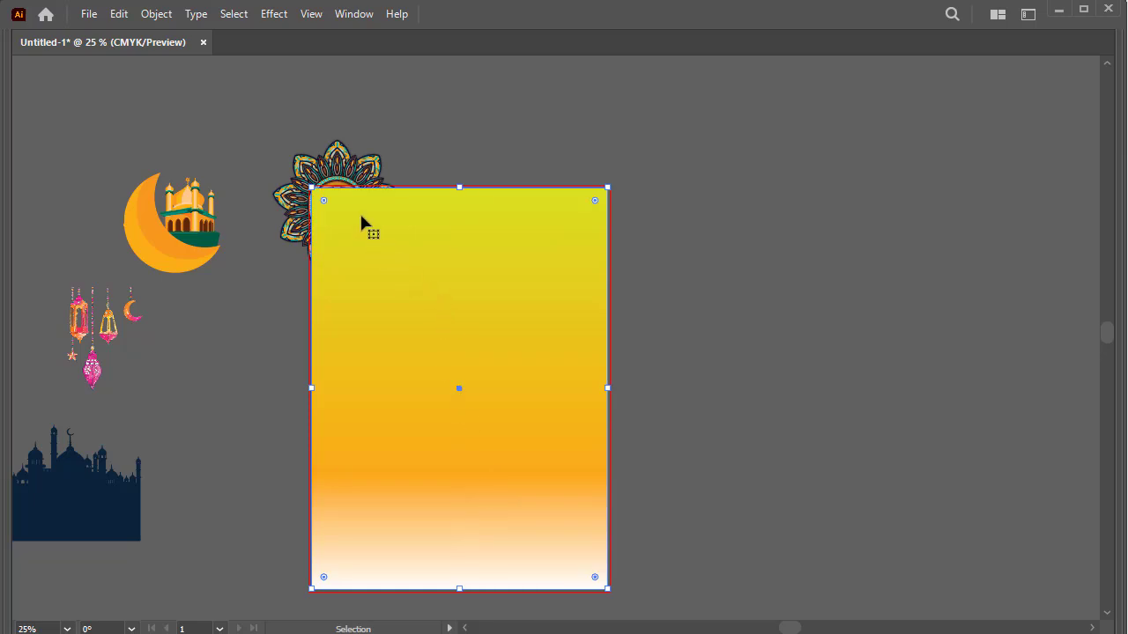
{"action": "left_click", "coordinate": [335, 166]}
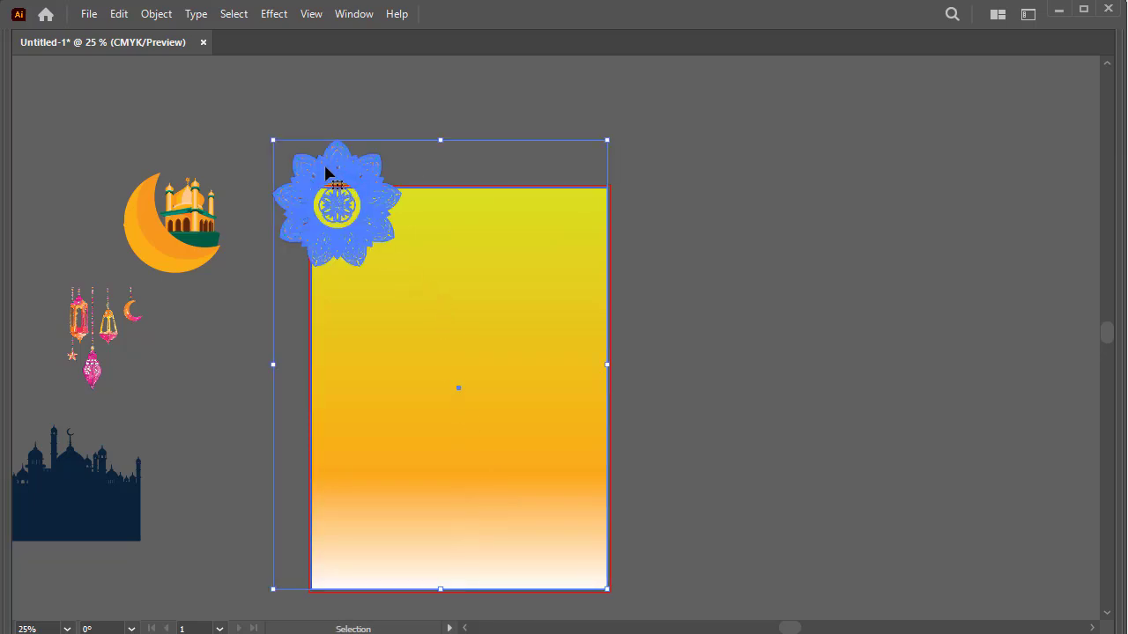
{"action": "right_click", "coordinate": [324, 163]}
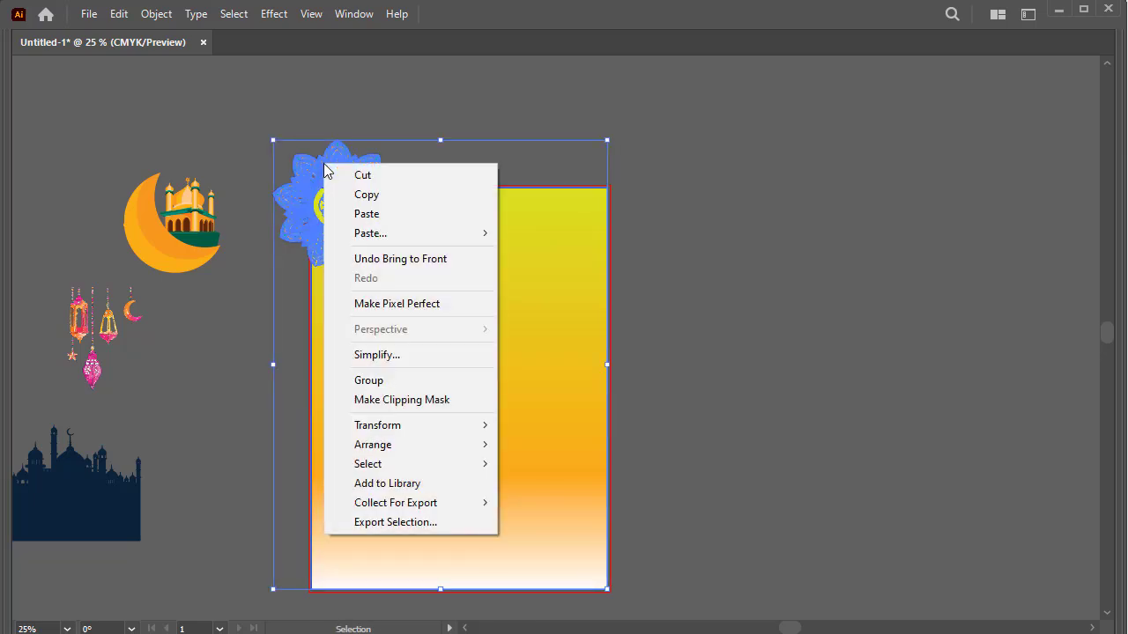
{"action": "left_click", "coordinate": [420, 401]}
{"action": "left_click", "coordinate": [718, 238]}
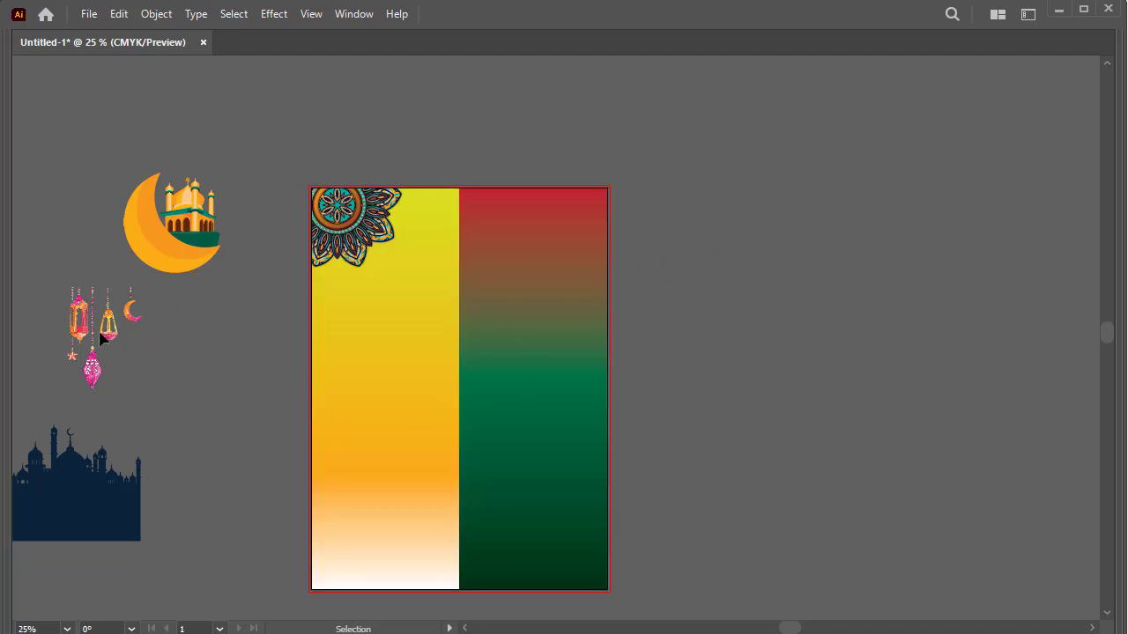
Step: Place the lantern group at the yellow panel's top, in front of the mandala
{"action": "left_click_drag", "start_coordinate": [119, 304], "coordinate": [368, 266]}
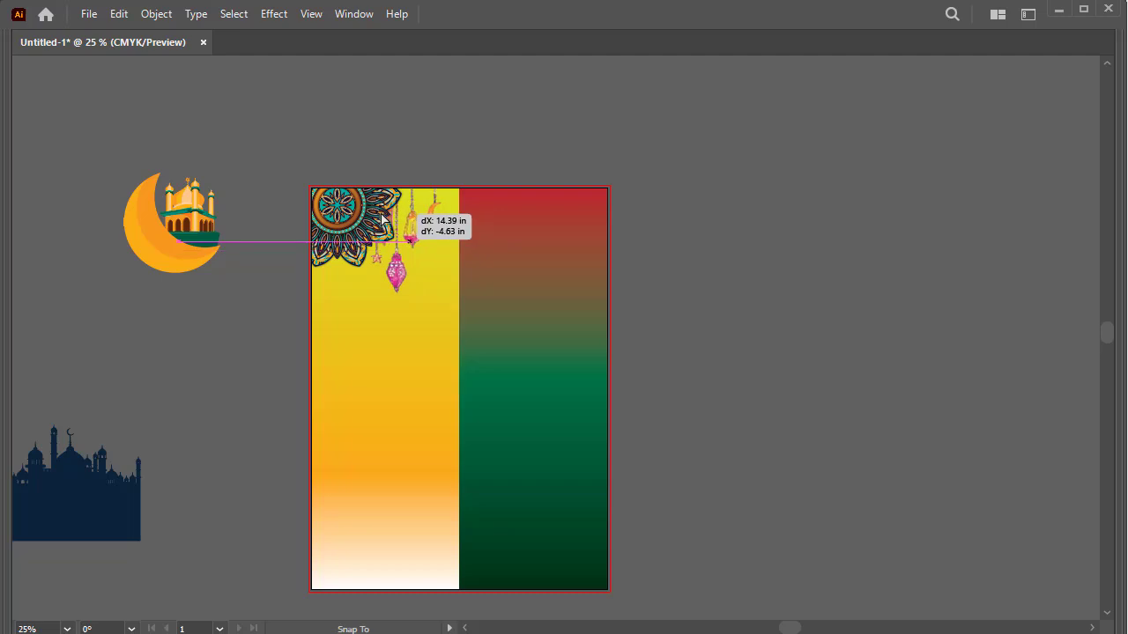
{"action": "left_click_drag", "start_coordinate": [388, 227], "coordinate": [381, 231]}
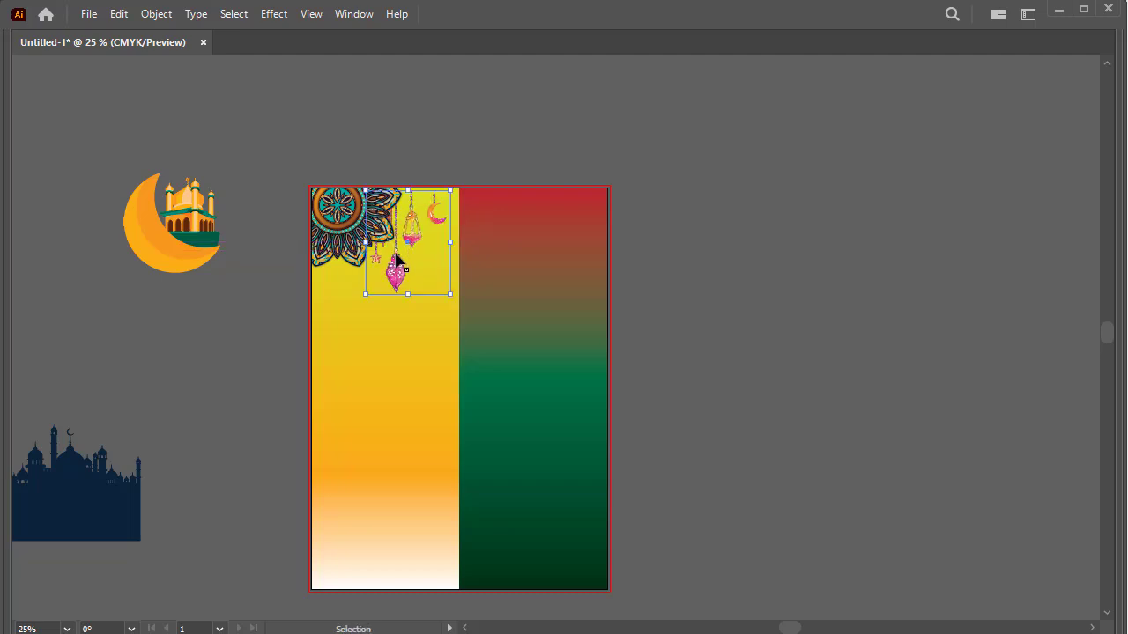
{"action": "right_click", "coordinate": [413, 224]}
{"action": "mouse_move", "coordinate": [463, 525]}
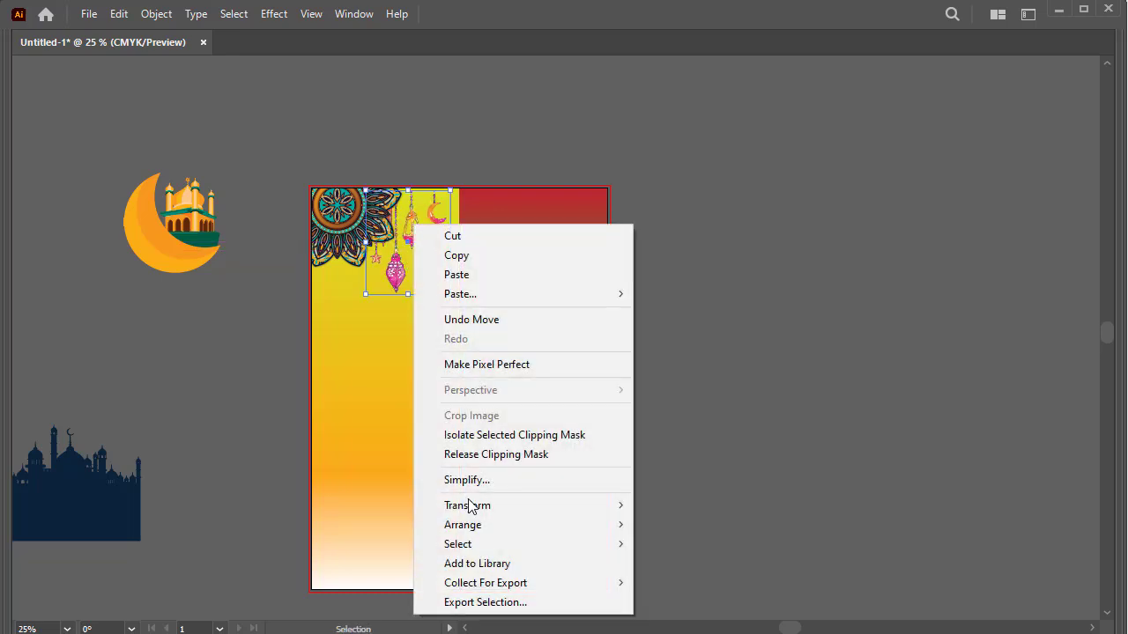
{"action": "left_click", "coordinate": [695, 526]}
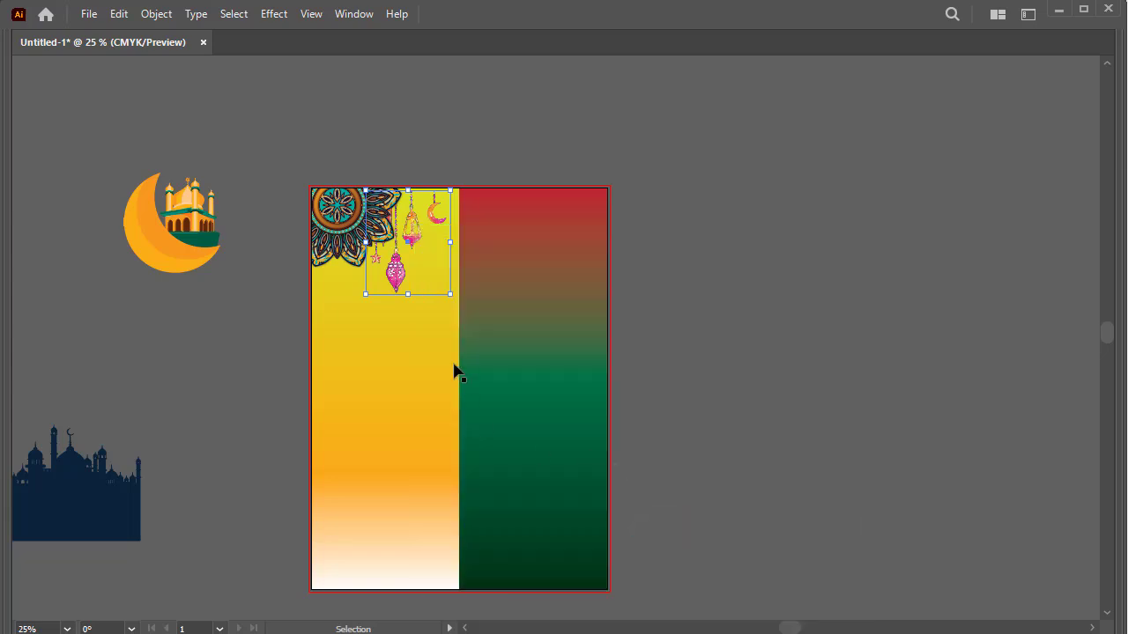
{"action": "left_click_drag", "start_coordinate": [398, 265], "coordinate": [373, 265]}
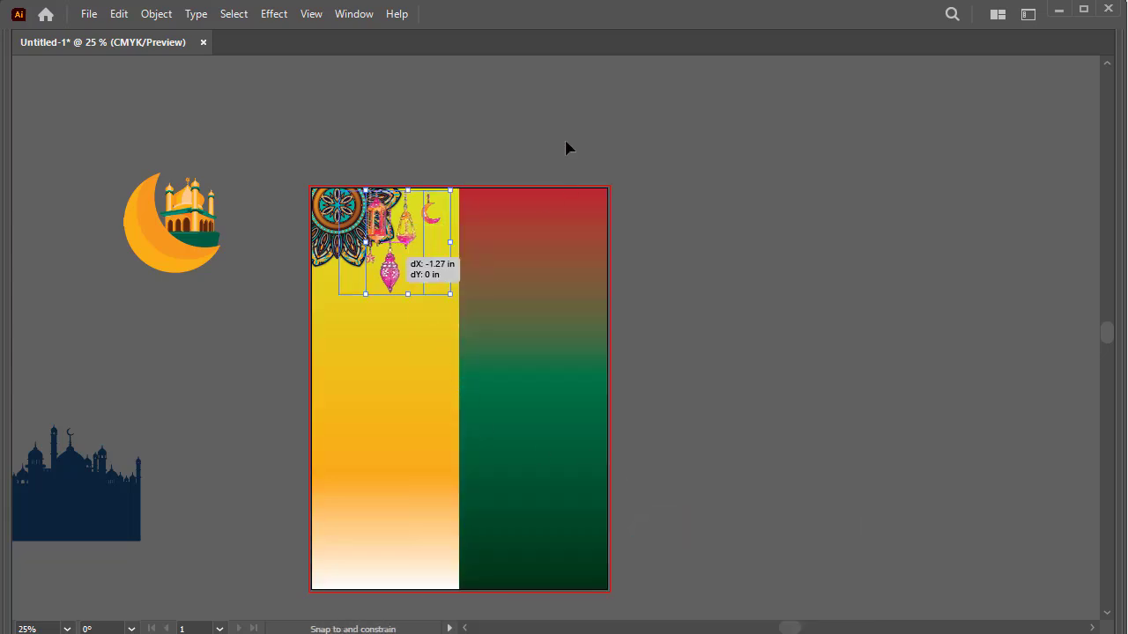
{"action": "left_click", "coordinate": [630, 318]}
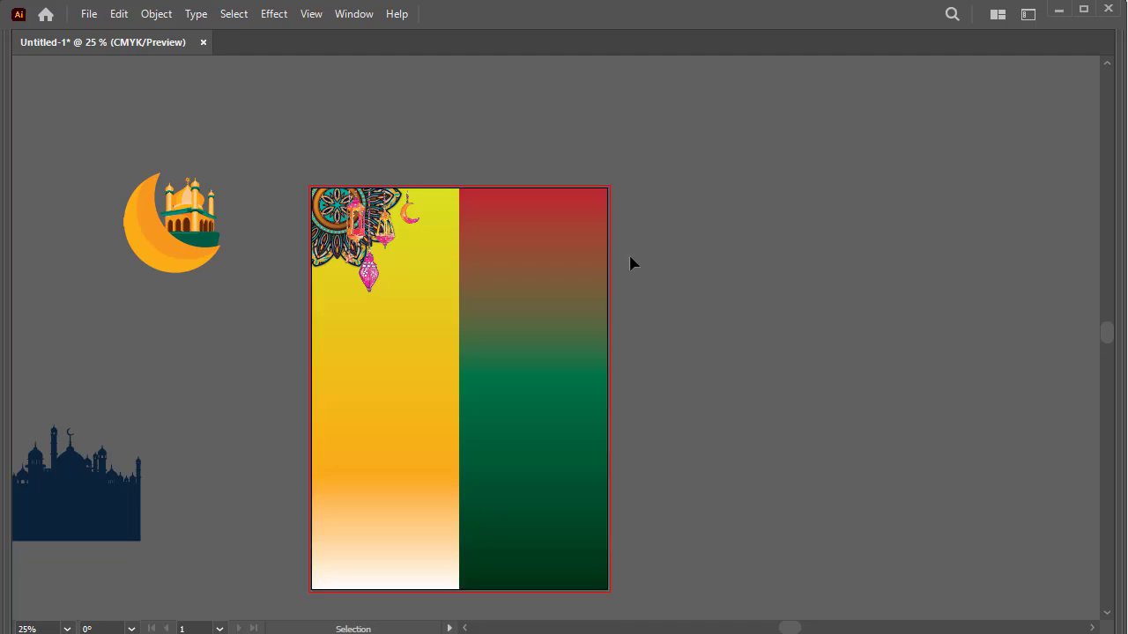
{"action": "left_click", "coordinate": [595, 282]}
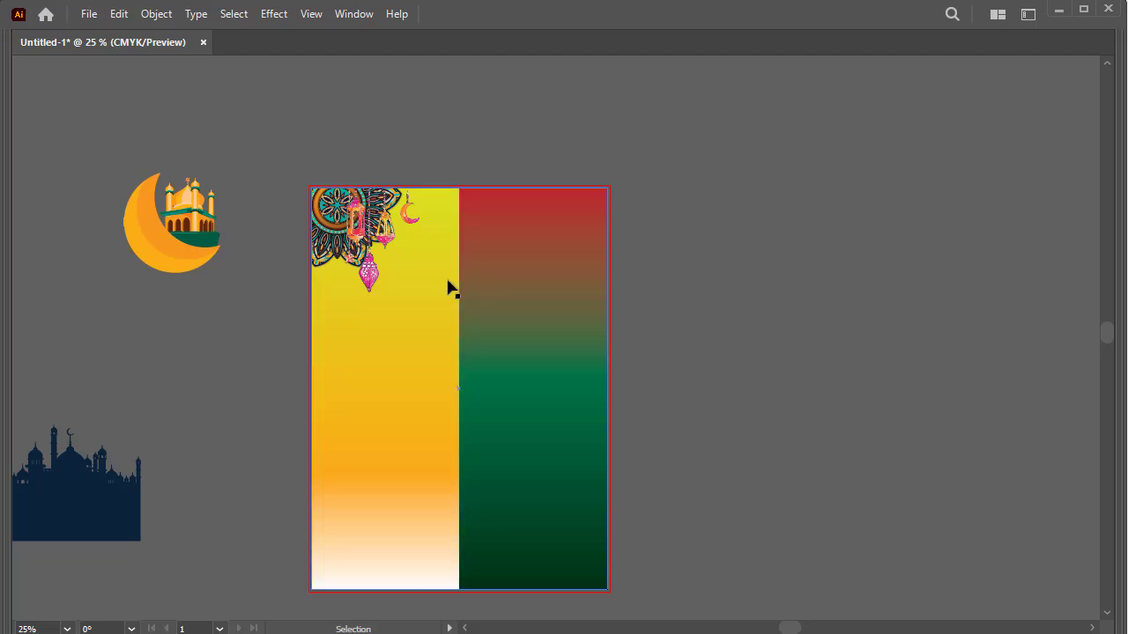
Step: Move the moon-and-mosque emblem to the red-green panel's top and scale it down
{"action": "left_click", "coordinate": [176, 222]}
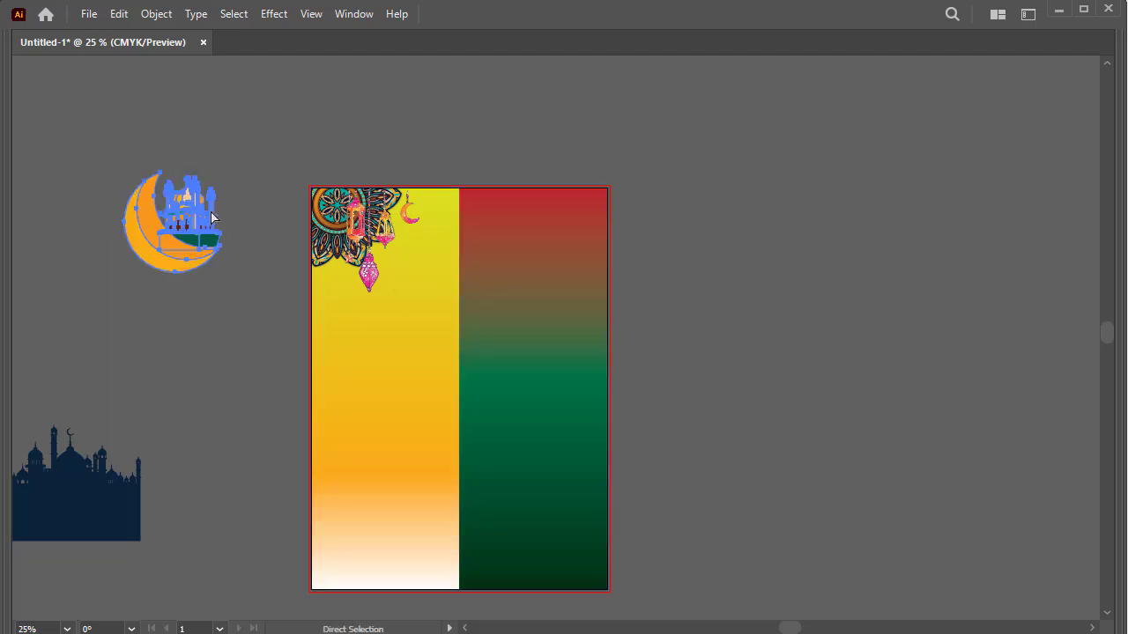
{"action": "left_click_drag", "start_coordinate": [217, 234], "coordinate": [533, 245]}
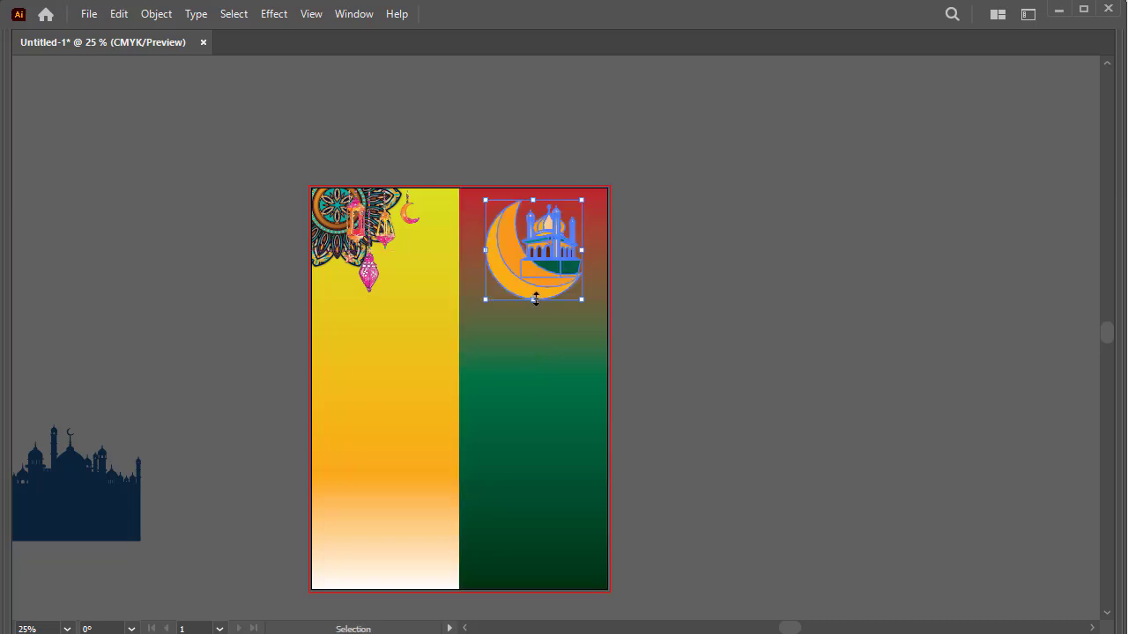
{"action": "left_click_drag", "start_coordinate": [533, 307], "coordinate": [527, 272]}
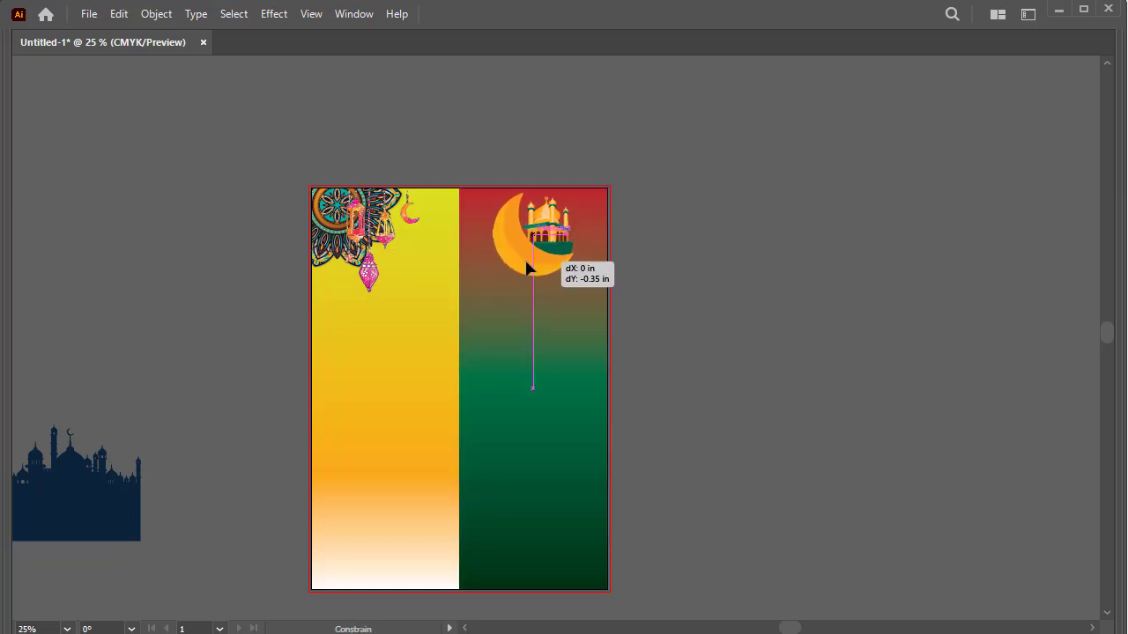
{"action": "left_click", "coordinate": [664, 279]}
{"action": "key", "text": "ctrl+plus"}
{"action": "key", "text": "ctrl+plus"}
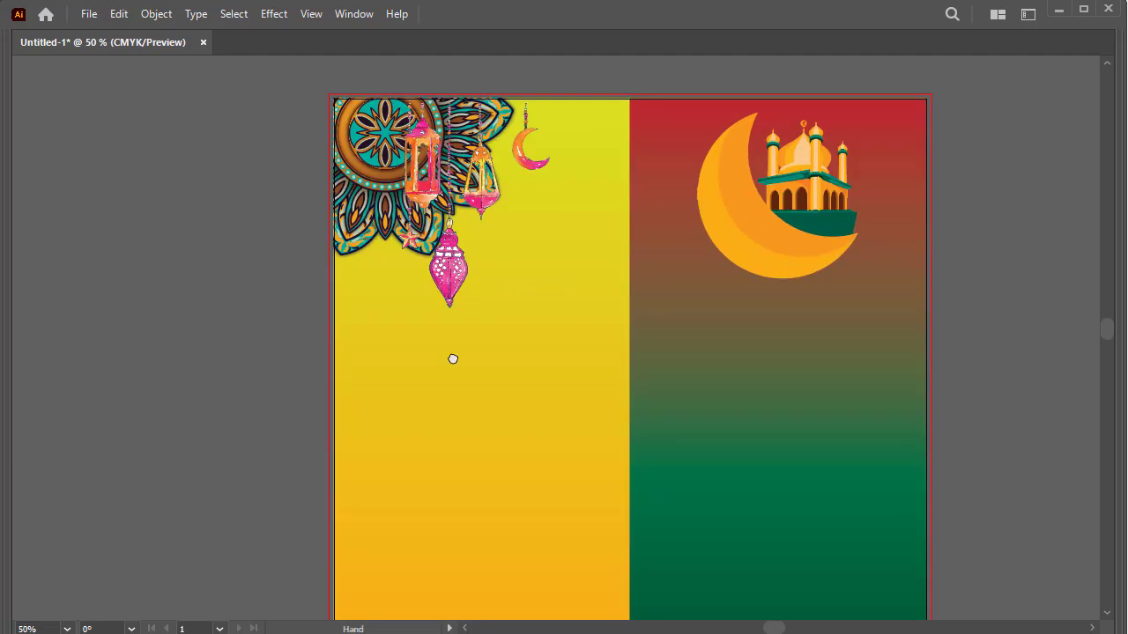
{"action": "key", "text": "Tab"}
{"action": "left_click", "coordinate": [21, 162]}
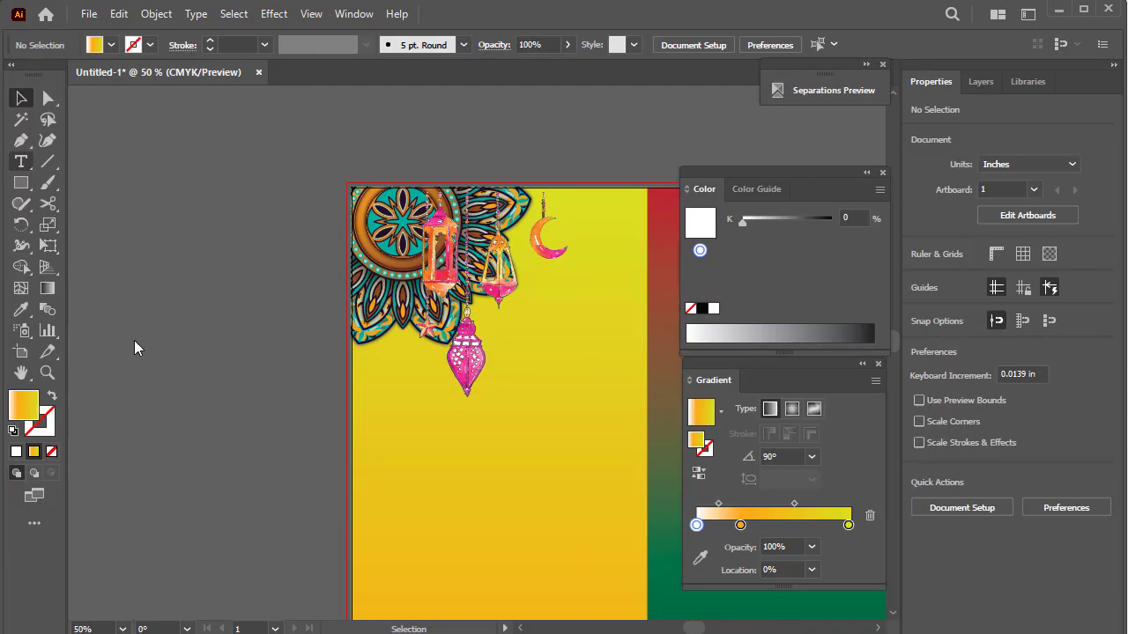
Step: Add the placeholder text 'dkvfdvbdvb' above the artboard and scale it up
{"action": "left_click", "coordinate": [291, 146]}
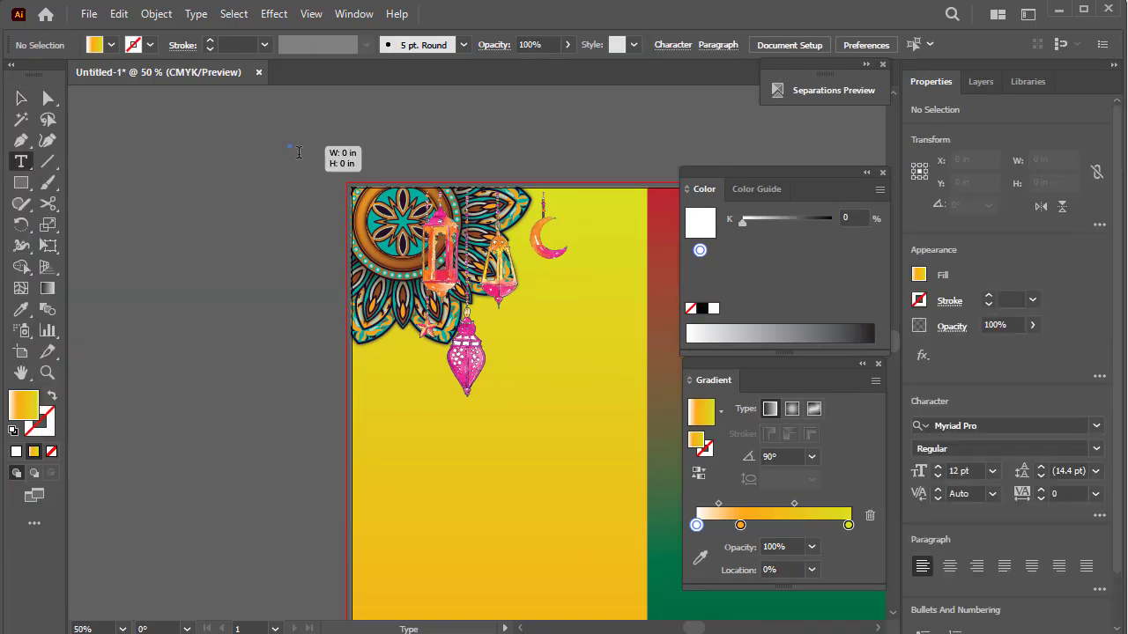
{"action": "type", "text": "dk"}
{"action": "type", "text": "vfdvbdvb"}
{"action": "key", "text": "Escape"}
{"action": "mouse_move", "coordinate": [323, 138]}
{"action": "left_mouse_down"}
{"action": "mouse_move", "coordinate": [406, 115]}
{"action": "mouse_move", "coordinate": [390, 126]}
{"action": "left_mouse_up"}
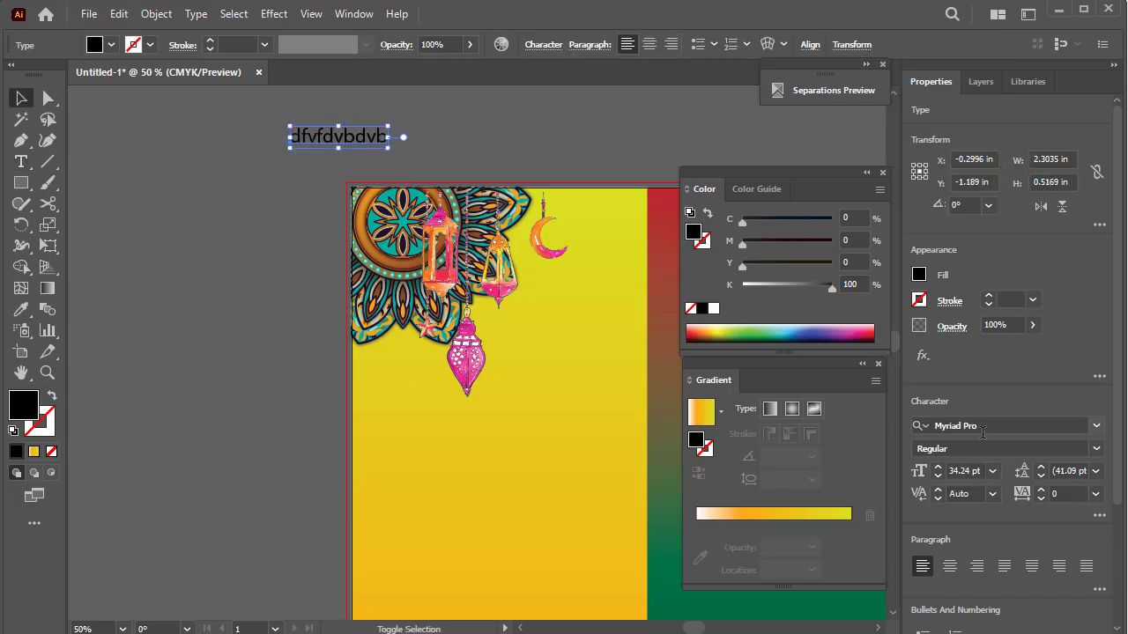
Step: Set the placeholder text's font to SutonnyMJ Bold
{"action": "left_click", "coordinate": [1052, 424]}
{"action": "left_click", "coordinate": [1096, 426]}
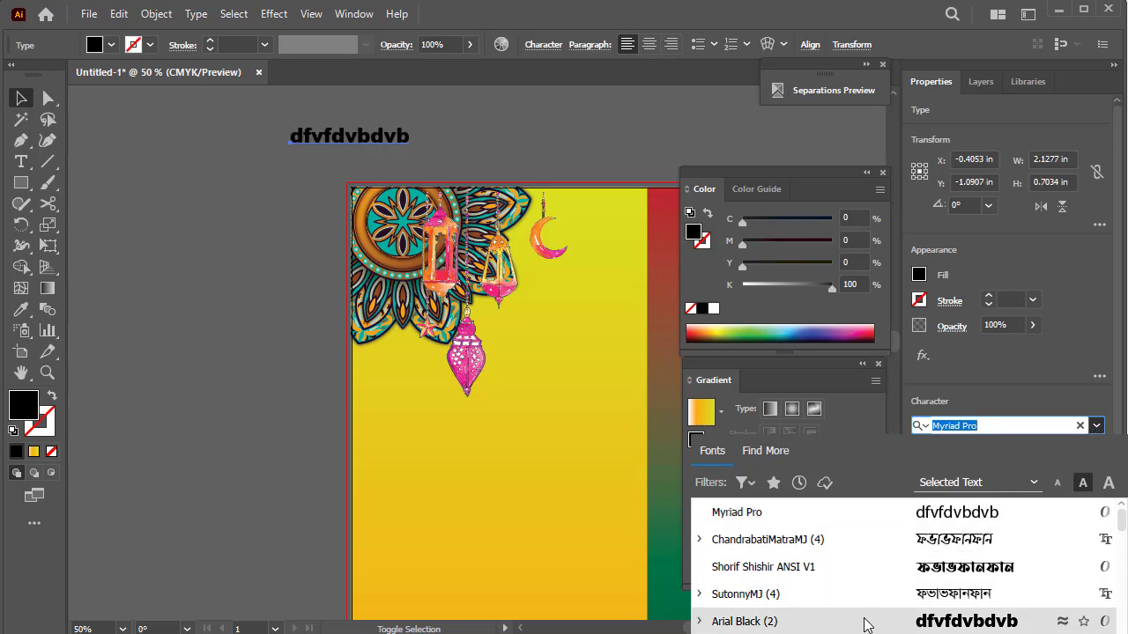
{"action": "scroll", "coordinate": [843, 622], "scroll_direction": "down", "scroll_amount": 5}
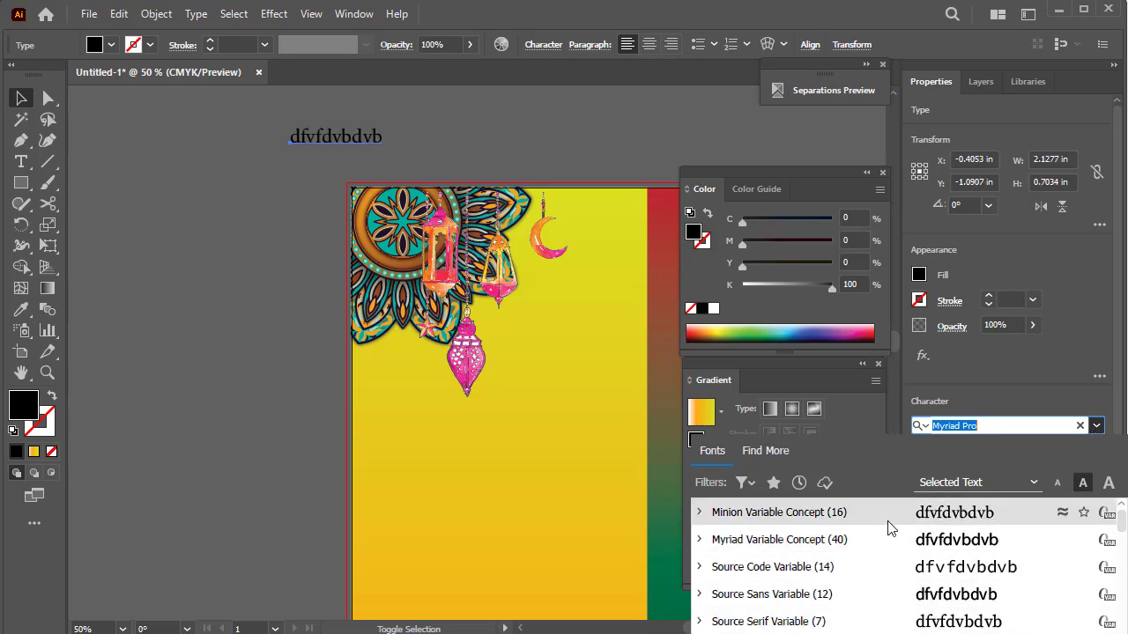
{"action": "type", "text": "sut"}
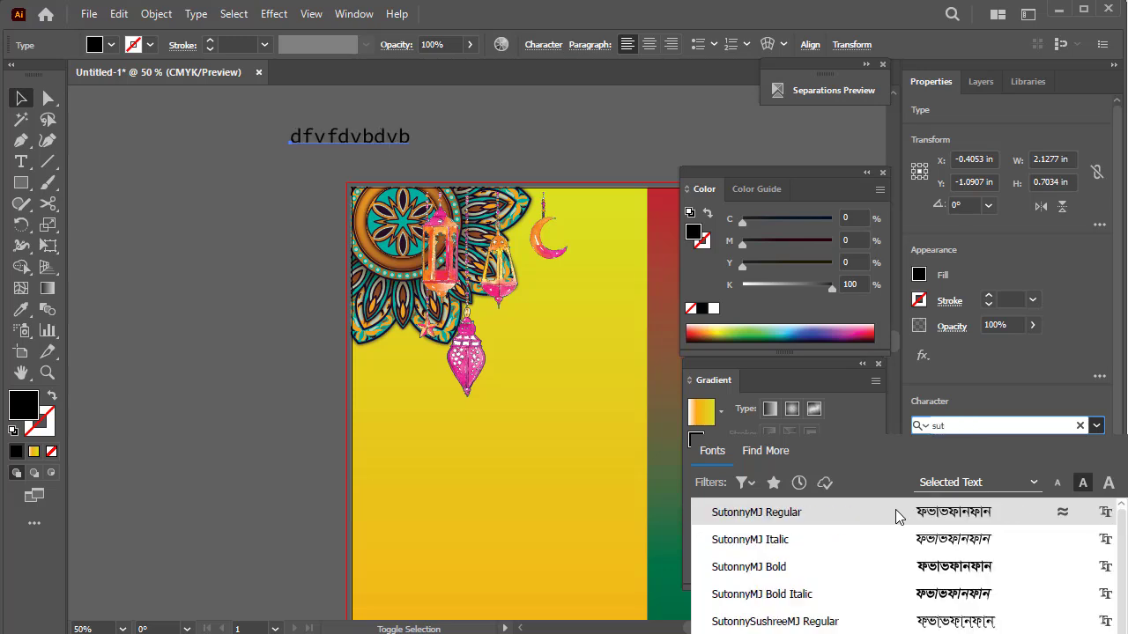
{"action": "left_click", "coordinate": [881, 566]}
Step: Re-enter the text object and clear out the placeholder characters
{"action": "left_click", "coordinate": [327, 161]}
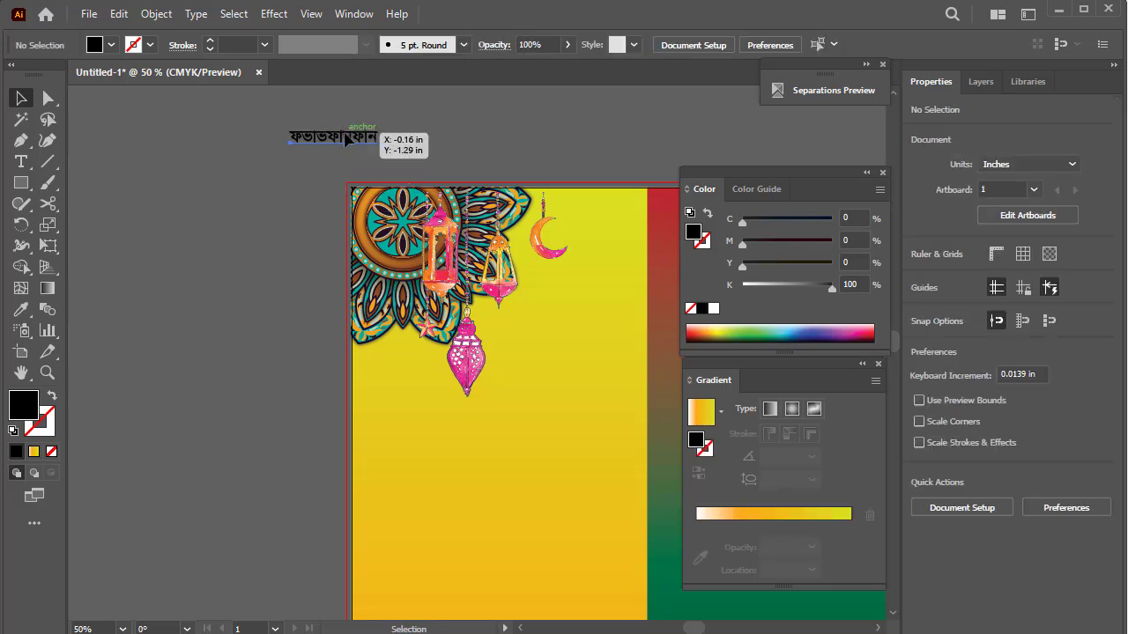
{"action": "double_click", "coordinate": [346, 140]}
{"action": "key", "text": "ctrl+a"}
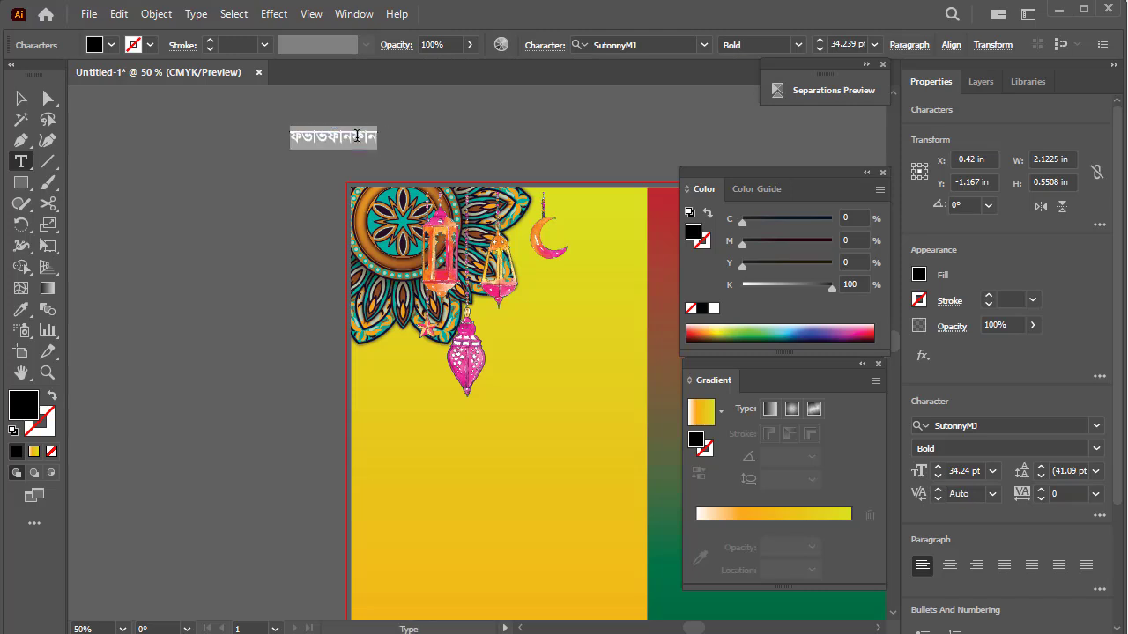
{"action": "key", "text": "BackSpace"}
Step: Retype it as three centred Bengali lines, move it onto the yellow panel, and size it to 28 pt
{"action": "type", "text": "gD"}
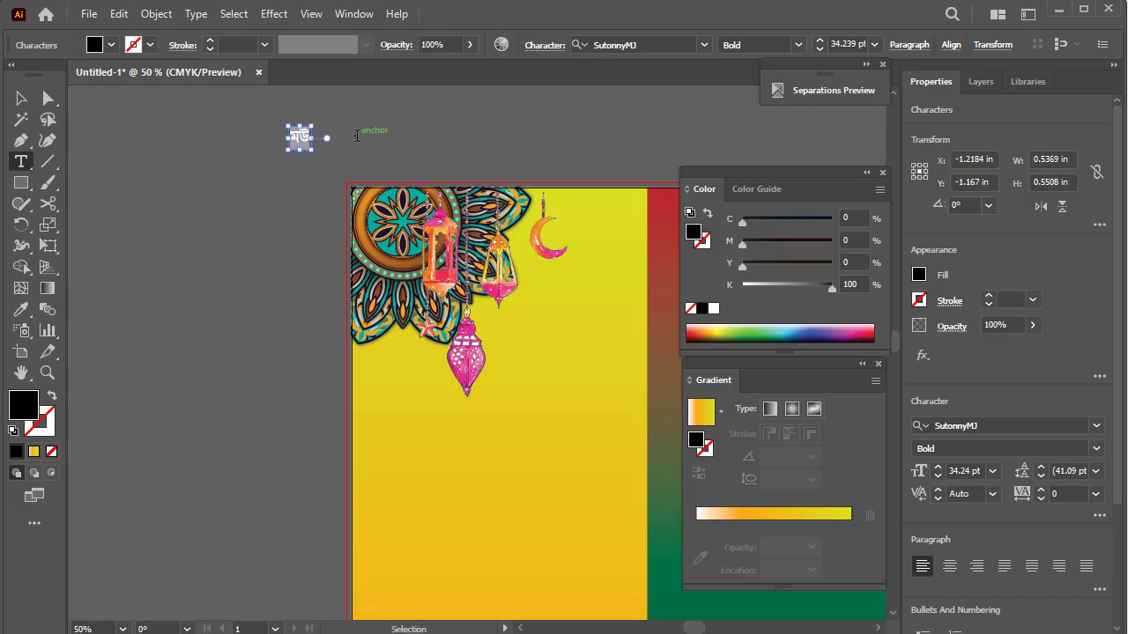
{"action": "type", "text": "l"}
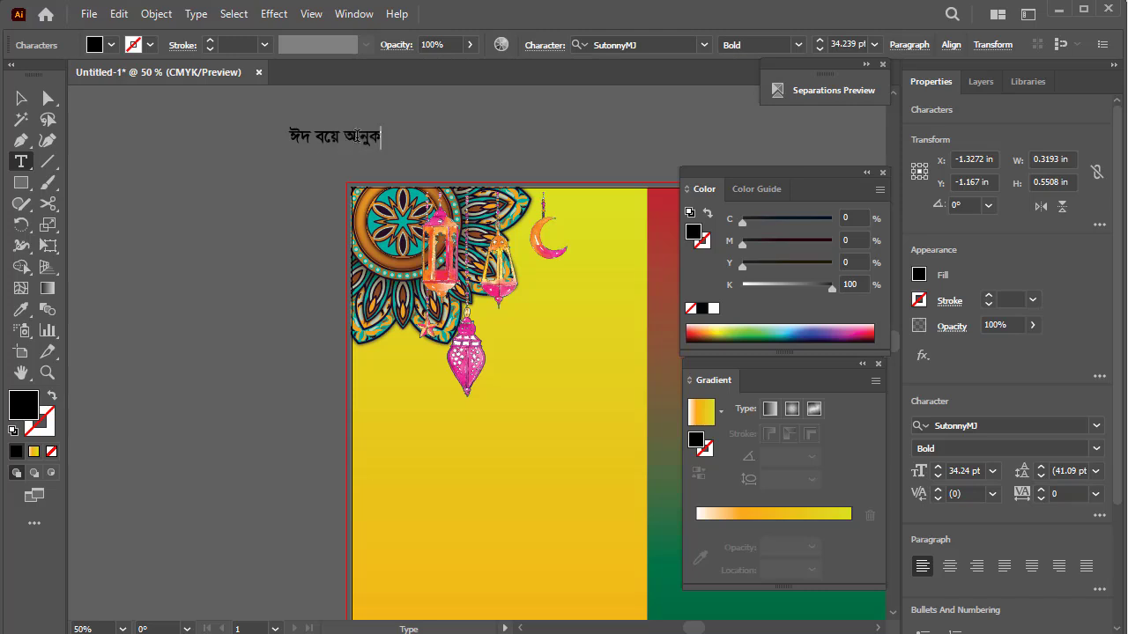
{"action": "type", "text": "mev Rx"}
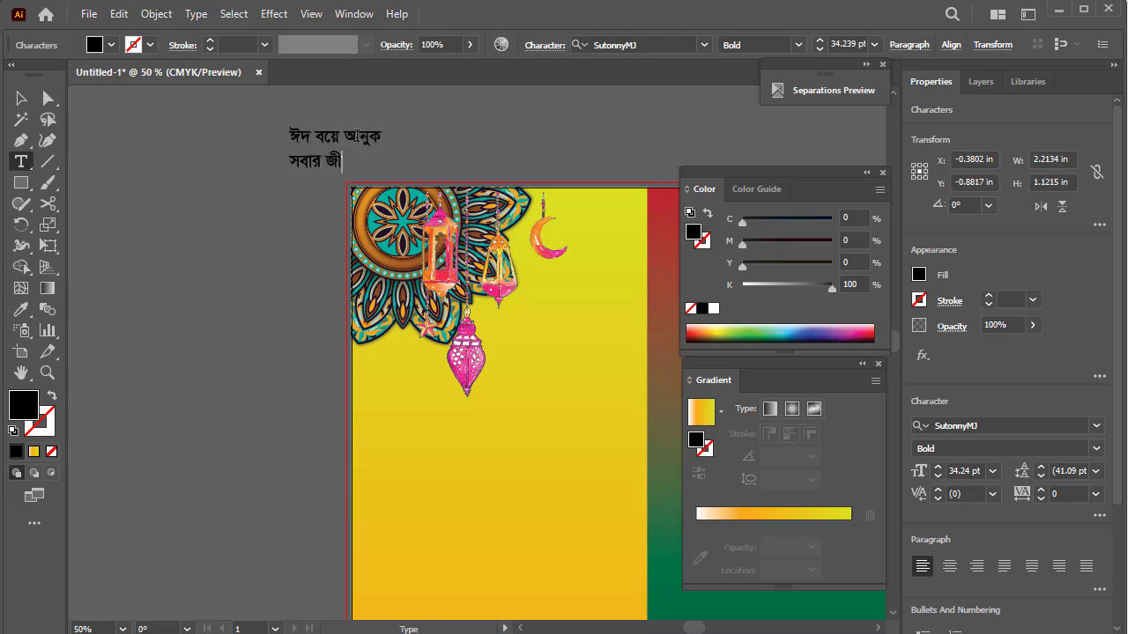
{"action": "type", "text": "‡e‡b"}
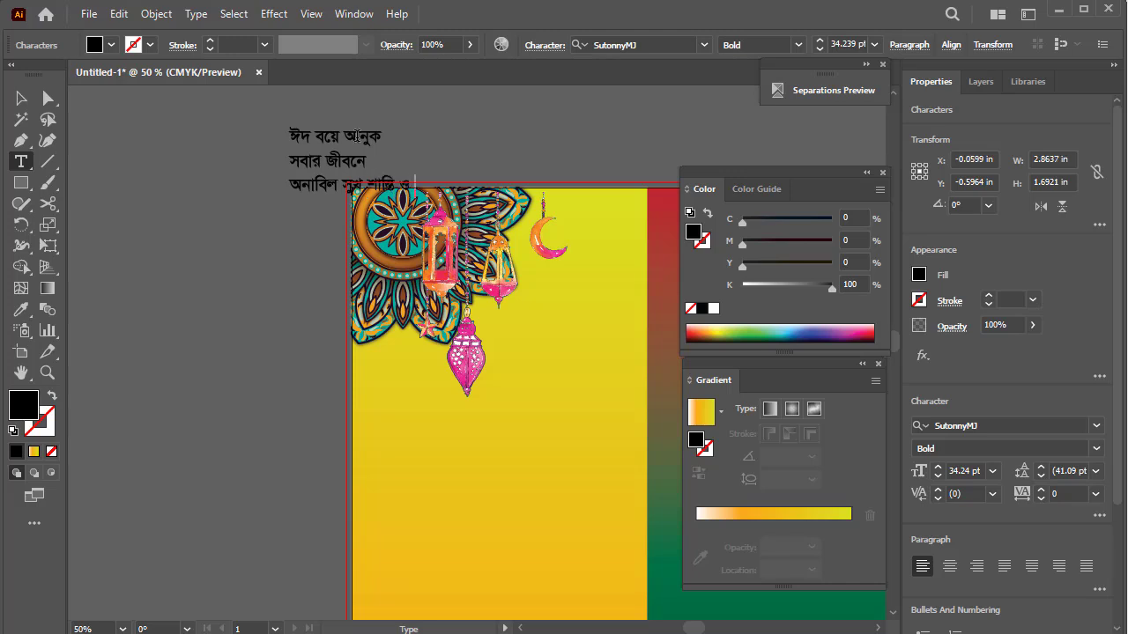
{"action": "key", "text": "Escape"}
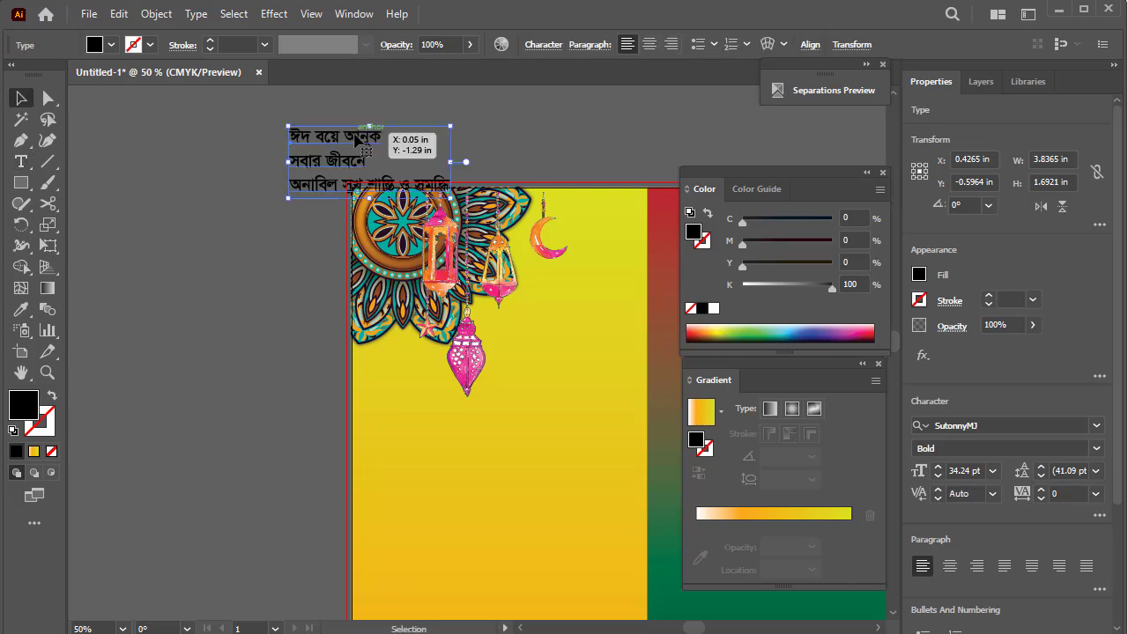
{"action": "key", "text": "ctrl+shift+c"}
{"action": "mouse_move", "coordinate": [357, 135]}
{"action": "left_mouse_down"}
{"action": "mouse_move", "coordinate": [321, 166]}
{"action": "mouse_move", "coordinate": [588, 344]}
{"action": "left_mouse_up"}
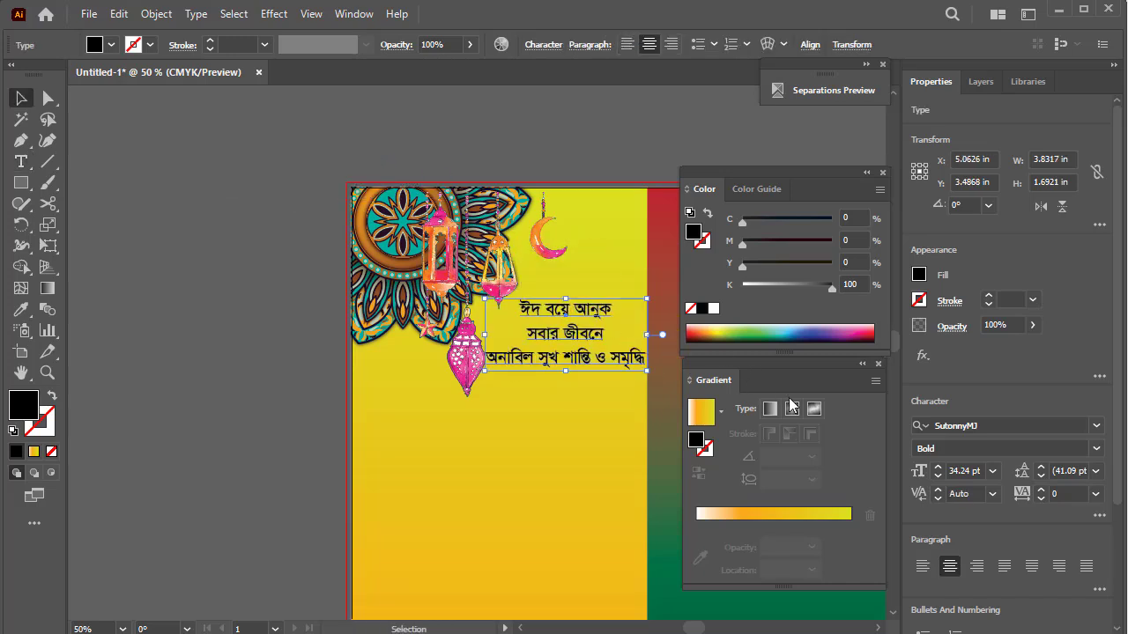
{"action": "left_click", "coordinate": [938, 476]}
Step: Nudge the greeting left and drop a copy below it, selecting the copy's text
{"action": "mouse_move", "coordinate": [570, 331]}
{"action": "left_mouse_down"}
{"action": "mouse_move", "coordinate": [535, 435]}
{"action": "mouse_move", "coordinate": [521, 440]}
{"action": "left_mouse_up"}
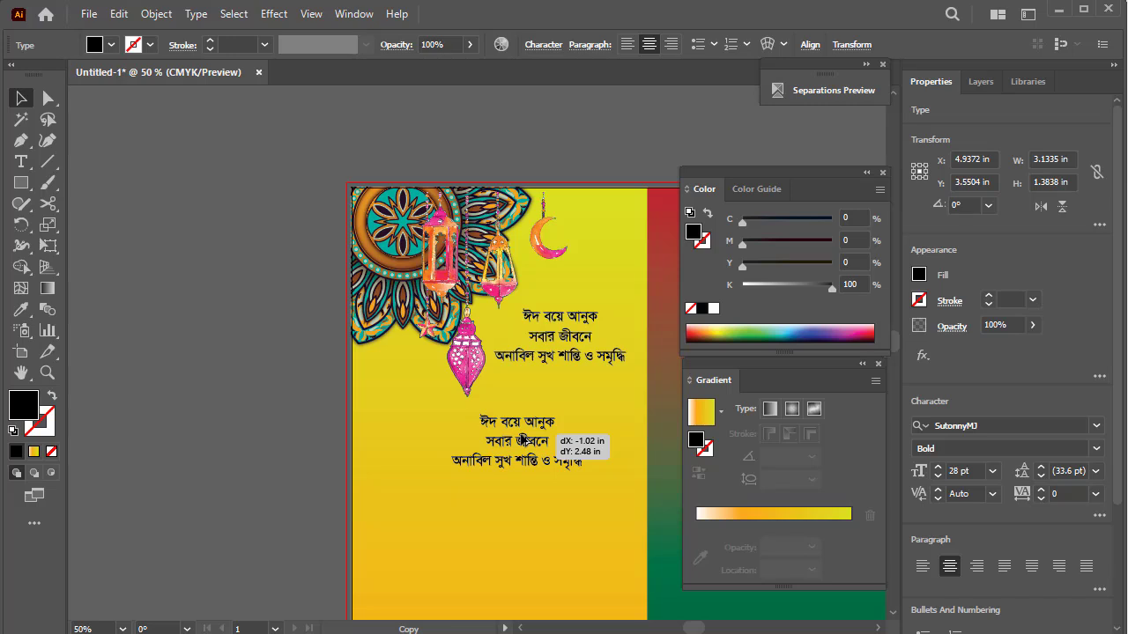
{"action": "left_click_drag", "start_coordinate": [524, 440], "coordinate": [512, 424]}
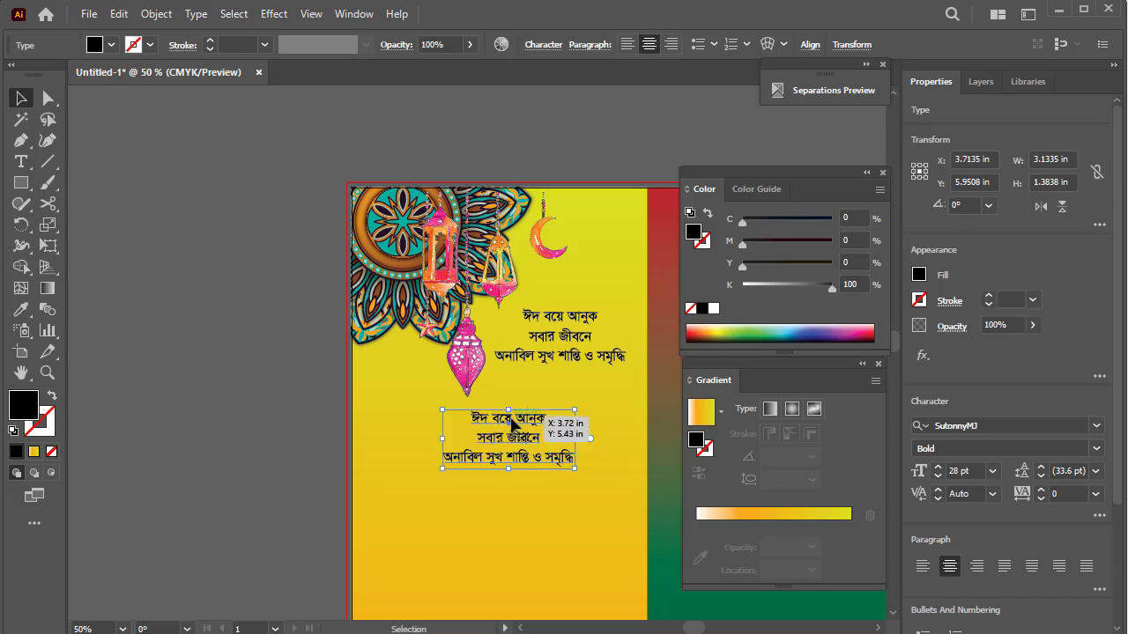
{"action": "double_click", "coordinate": [512, 425]}
{"action": "key", "text": "ctrl+a"}
Step: Retype the copy as 'ঈদ মোবারক' on two lines and enlarge it to about 83 pt
{"action": "type", "text": "ঈদ মে"}
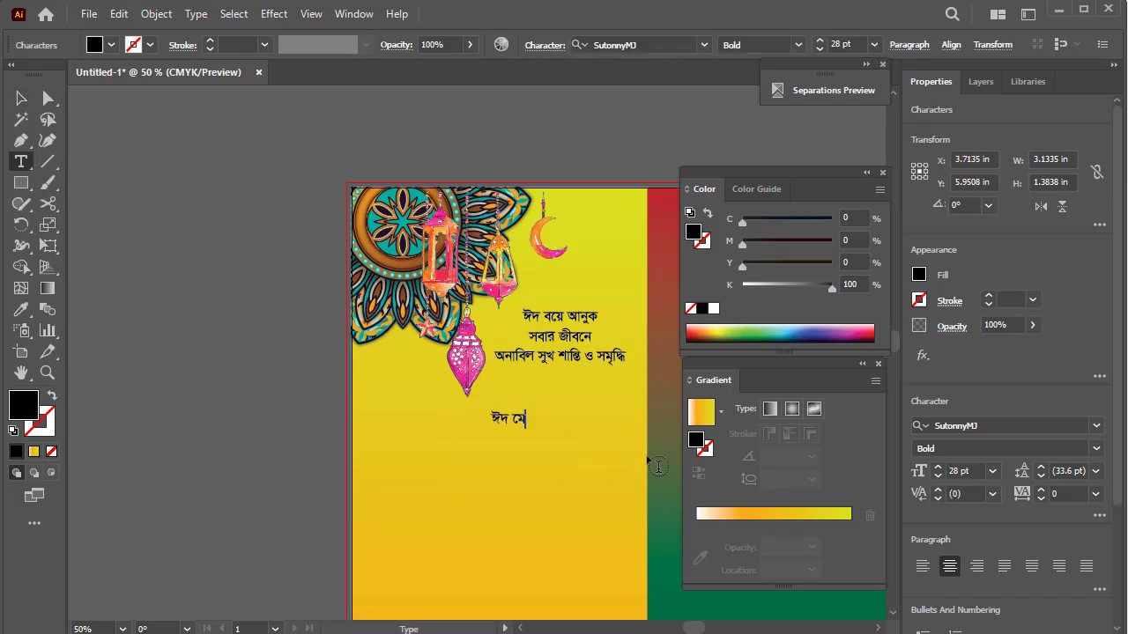
{"action": "type", "text": "াবারক"}
{"action": "key", "text": "shift+Left"}
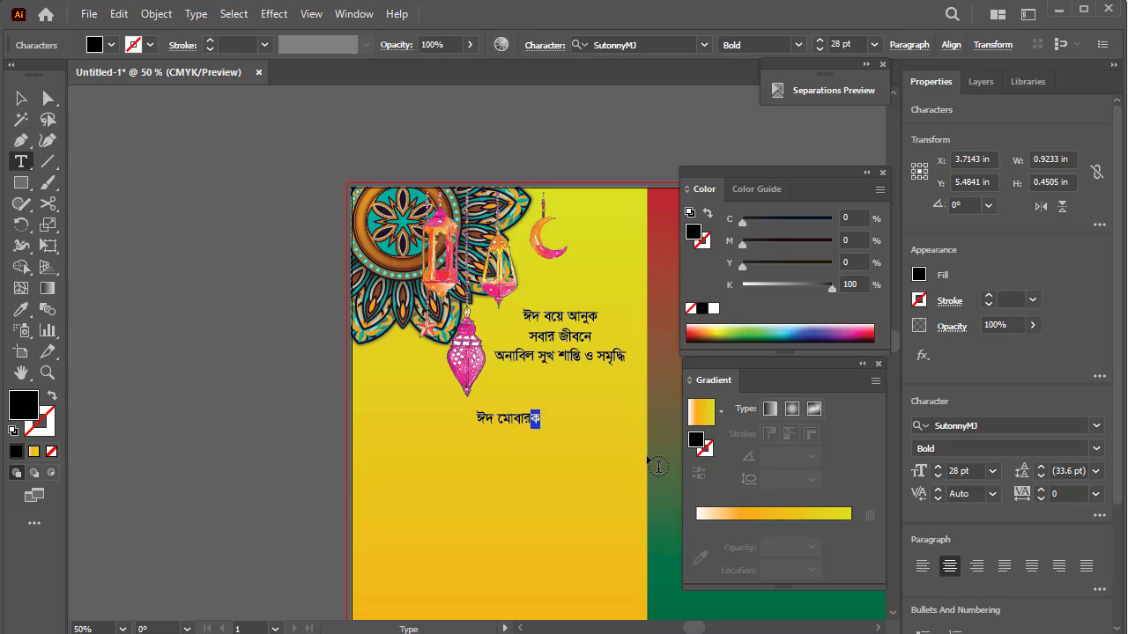
{"action": "key", "text": "Left"}
{"action": "key", "text": "Left"}
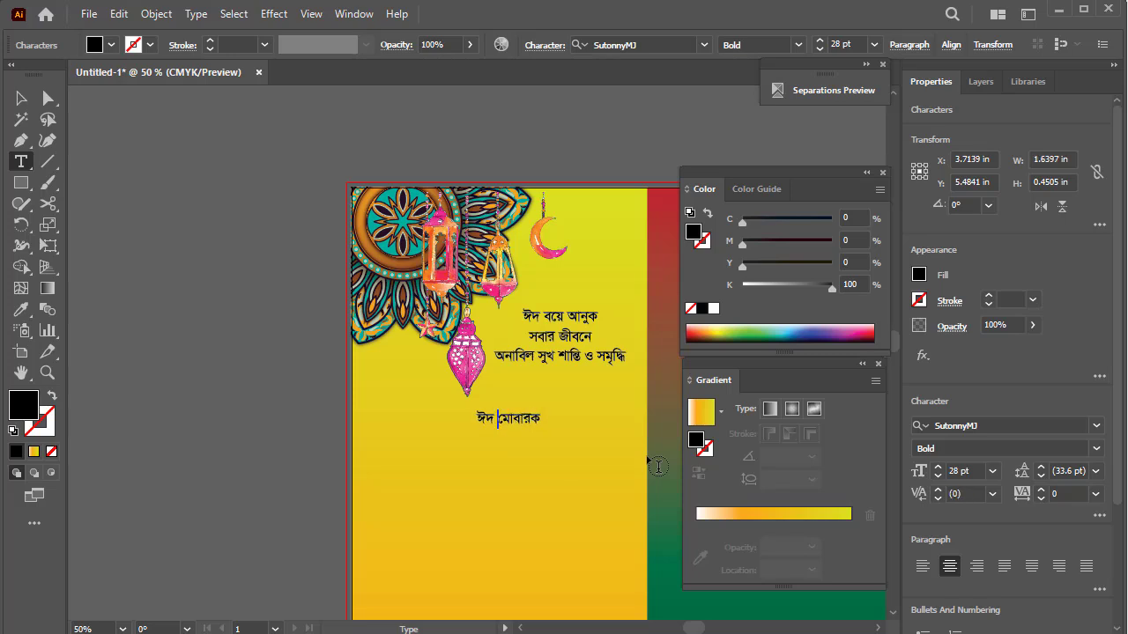
{"action": "key", "text": "Return"}
{"action": "key", "text": "Escape"}
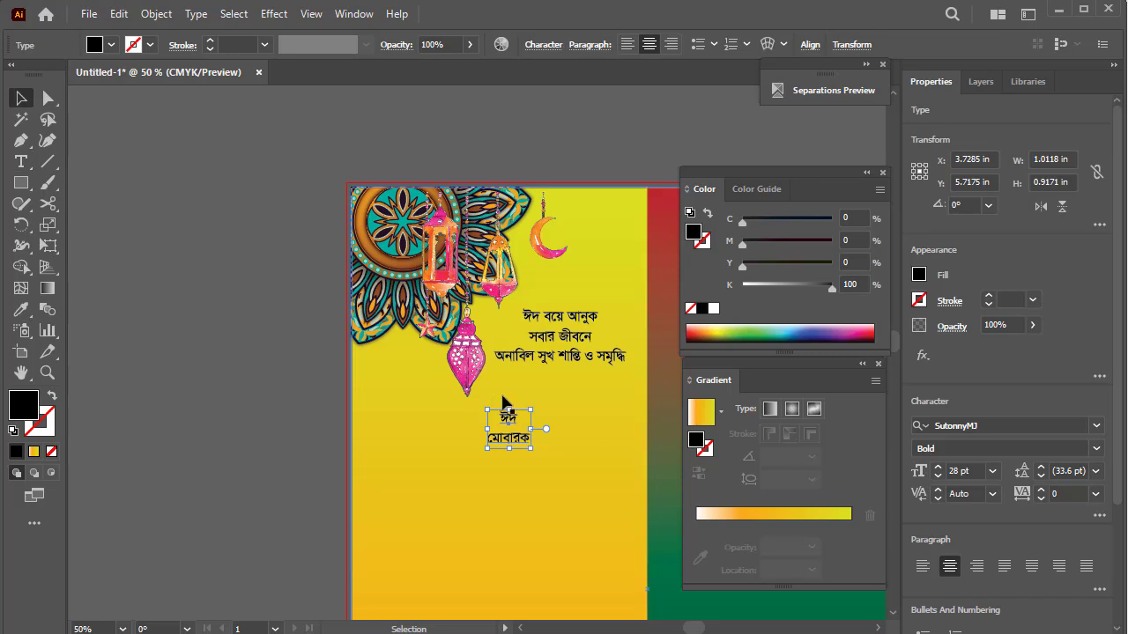
{"action": "left_click_drag", "start_coordinate": [533, 410], "coordinate": [572, 371]}
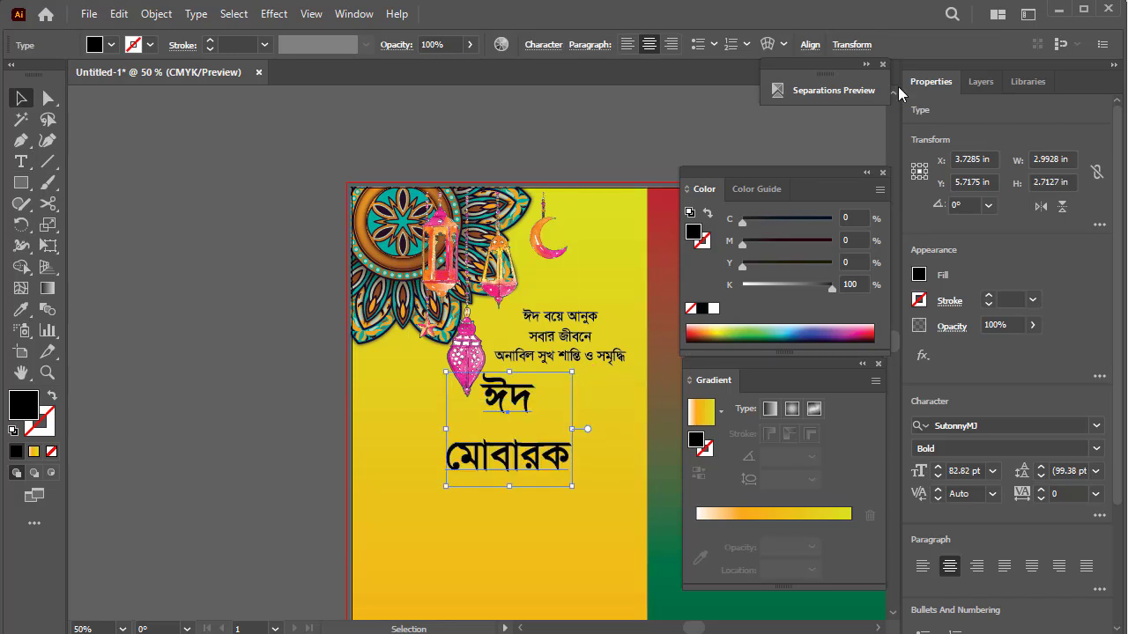
Step: Apply Shorif Shishir ANSI V1 Regular to the 82.82 pt ঈদ মোবারক heading
{"action": "left_click", "coordinate": [1096, 425]}
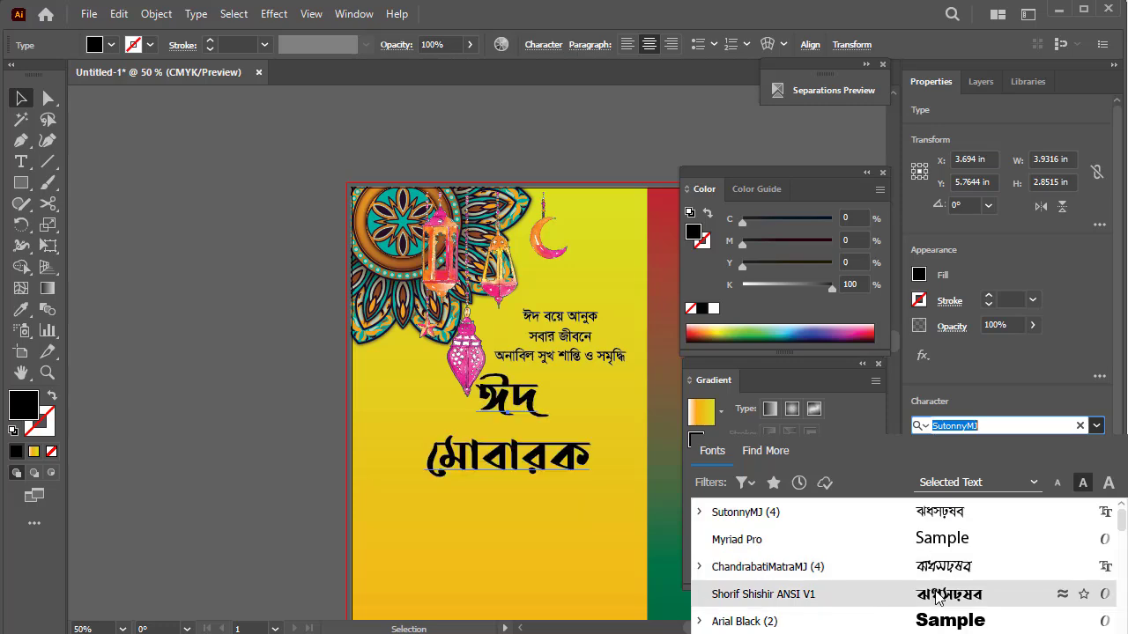
{"action": "left_click", "coordinate": [939, 596]}
Step: Convert the ঈদ মোবারক heading to outlines and ungroup its letters
{"action": "right_click", "coordinate": [516, 426]}
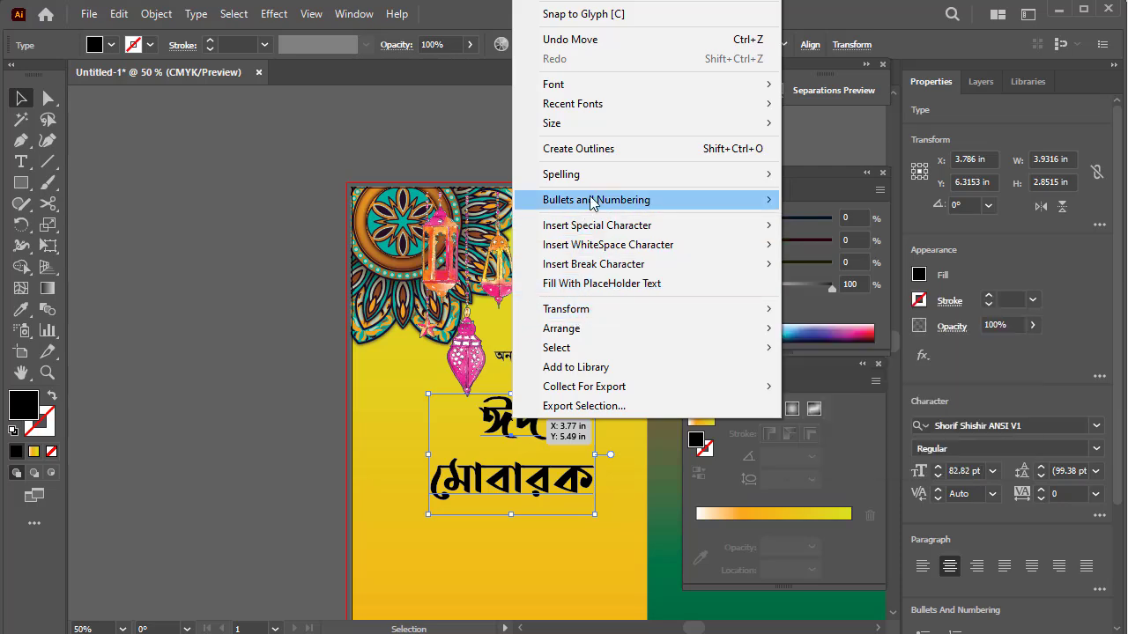
{"action": "left_click", "coordinate": [592, 149]}
{"action": "right_click", "coordinate": [508, 429]}
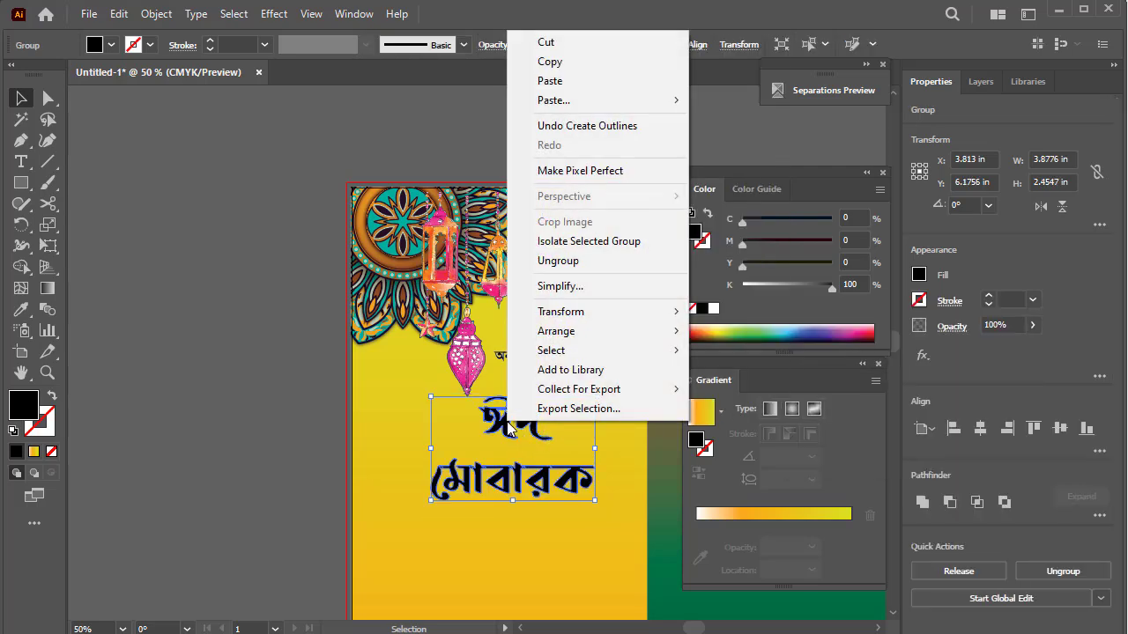
{"action": "left_click", "coordinate": [571, 261]}
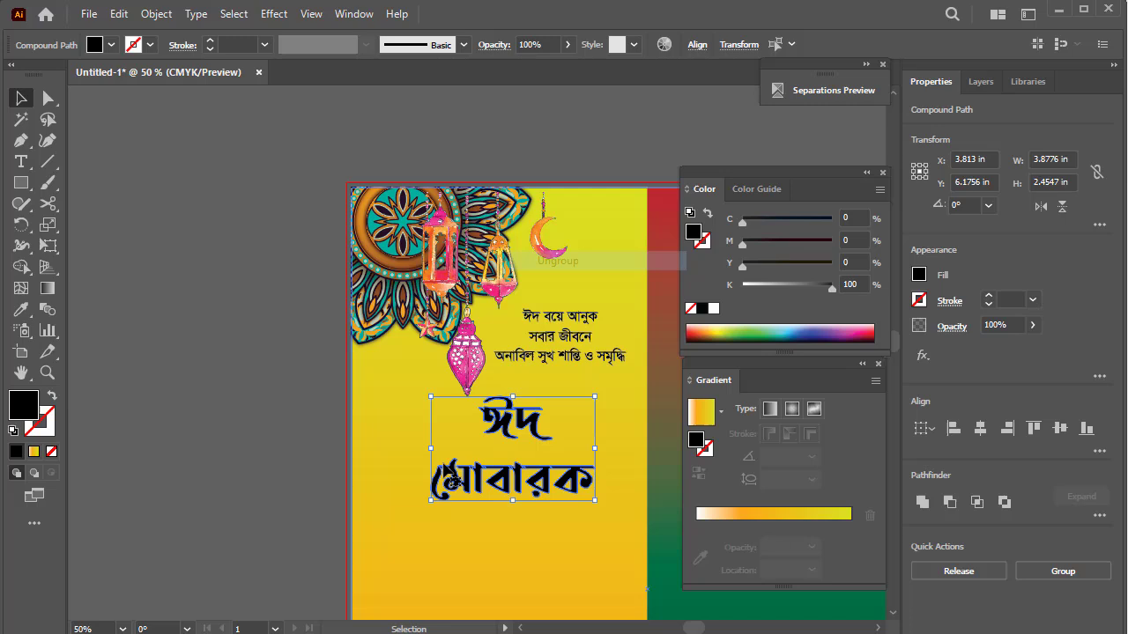
{"action": "left_click", "coordinate": [377, 450]}
{"action": "left_click", "coordinate": [519, 478]}
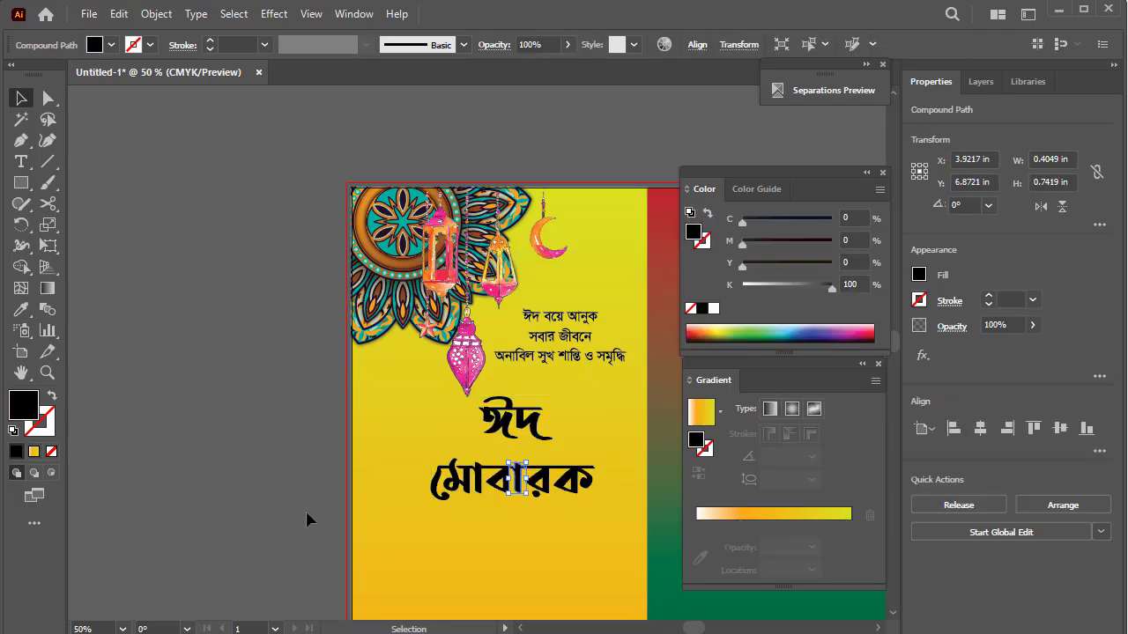
Step: Move the word মোবারক up closer beneath ঈদ, then reselect the whole heading
{"action": "key", "text": "Tab"}
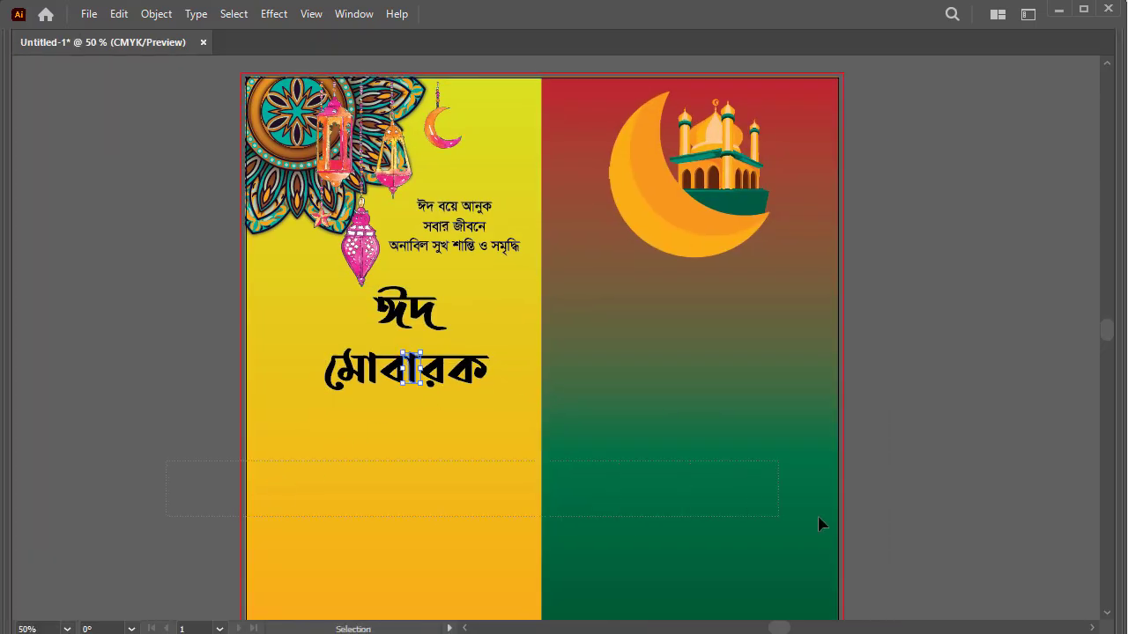
{"action": "key", "text": "ctrl+a"}
{"action": "key", "text": "ctrl+shift+a"}
{"action": "right_click", "coordinate": [886, 518]}
{"action": "key", "text": "Escape"}
{"action": "mouse_move", "coordinate": [317, 317]}
{"action": "left_mouse_down"}
{"action": "mouse_move", "coordinate": [664, 428]}
{"action": "mouse_move", "coordinate": [550, 379]}
{"action": "mouse_move", "coordinate": [576, 296]}
{"action": "left_mouse_up"}
{"action": "key", "text": "ctrl+minus"}
{"action": "key", "text": "ctrl+minus"}
{"action": "left_click", "coordinate": [575, 350]}
{"action": "key", "text": "ctrl+minus"}
{"action": "key", "text": "ctrl+minus"}
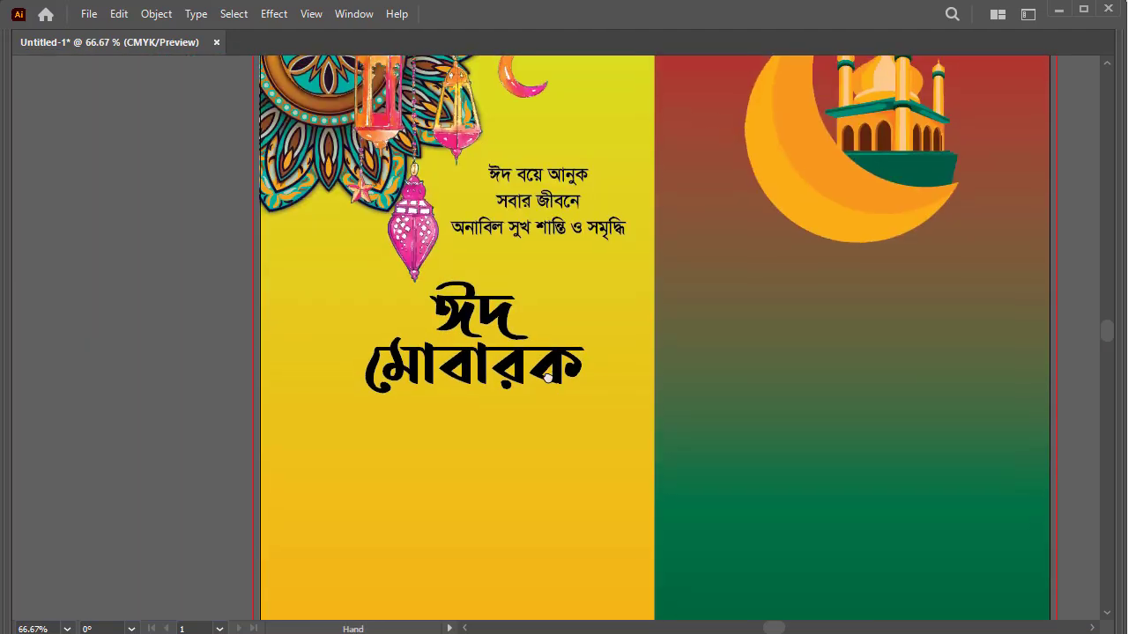
{"action": "left_click_drag", "start_coordinate": [548, 376], "coordinate": [562, 399]}
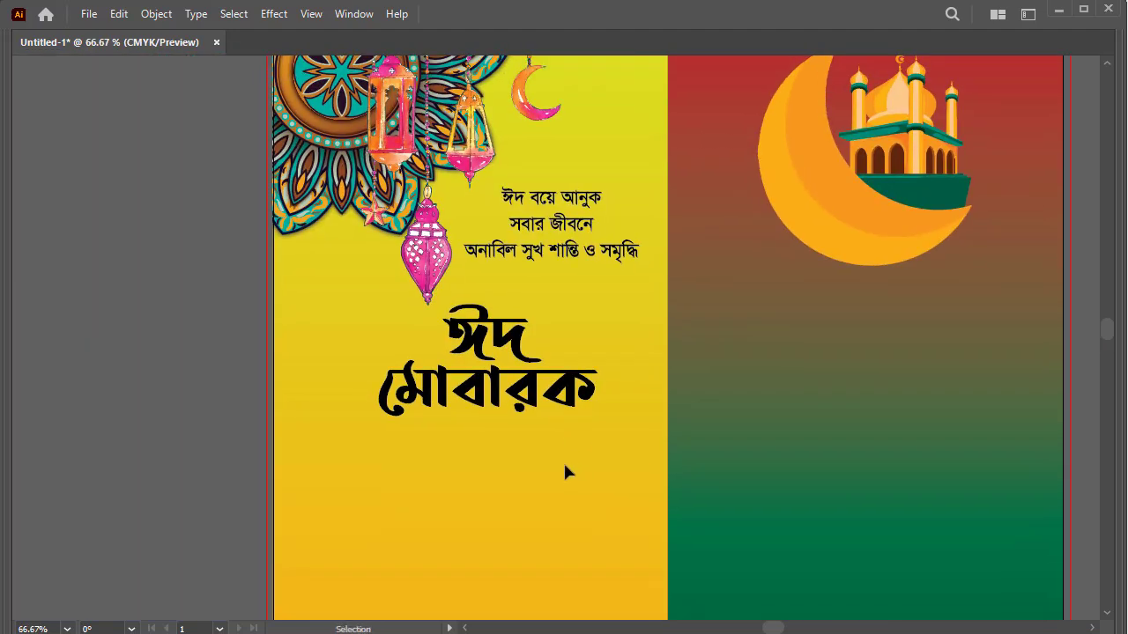
{"action": "left_click", "coordinate": [458, 335]}
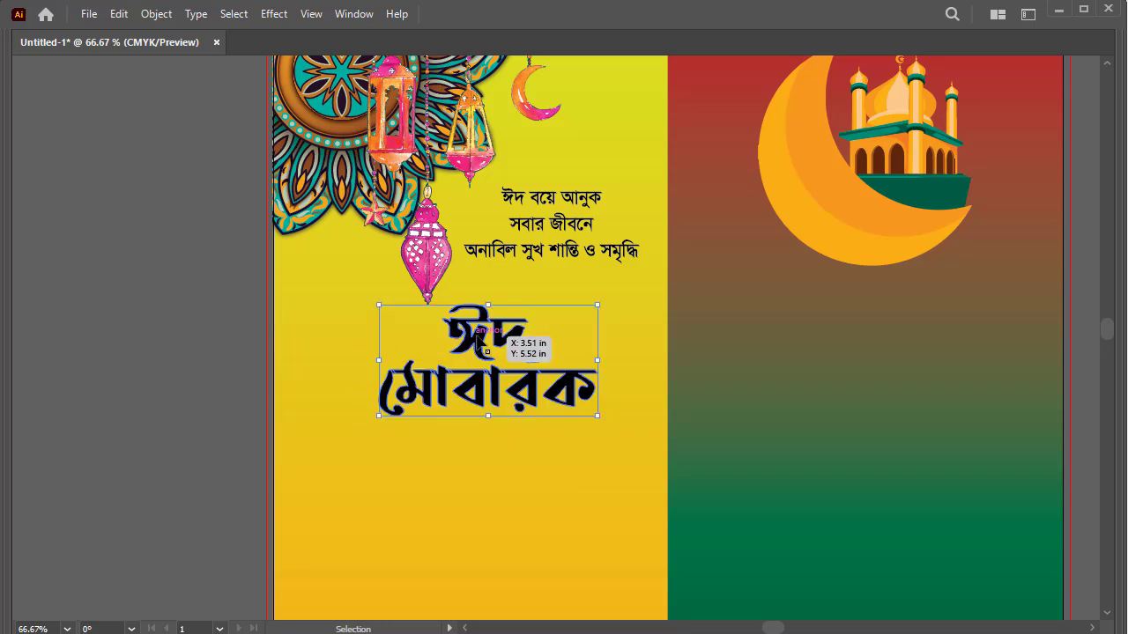
{"action": "key", "text": "Tab"}
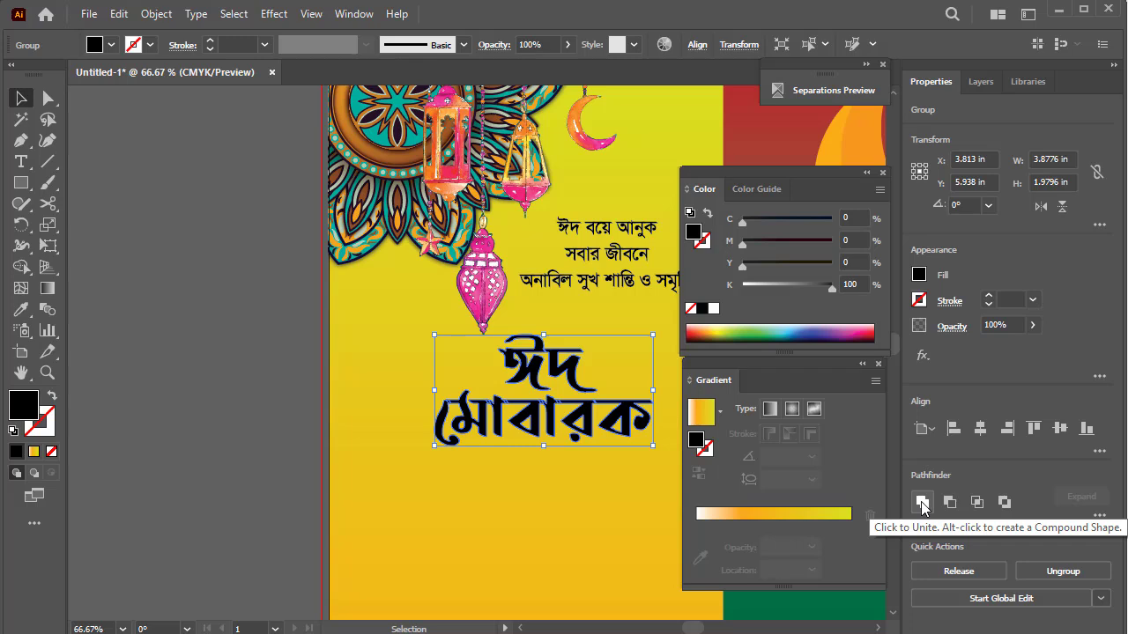
Step: Unite the heading letters into one shape and fill it with a gradient starting in Y100 yellow
{"action": "left_click", "coordinate": [923, 506]}
{"action": "left_click", "coordinate": [511, 481]}
{"action": "left_click", "coordinate": [584, 365]}
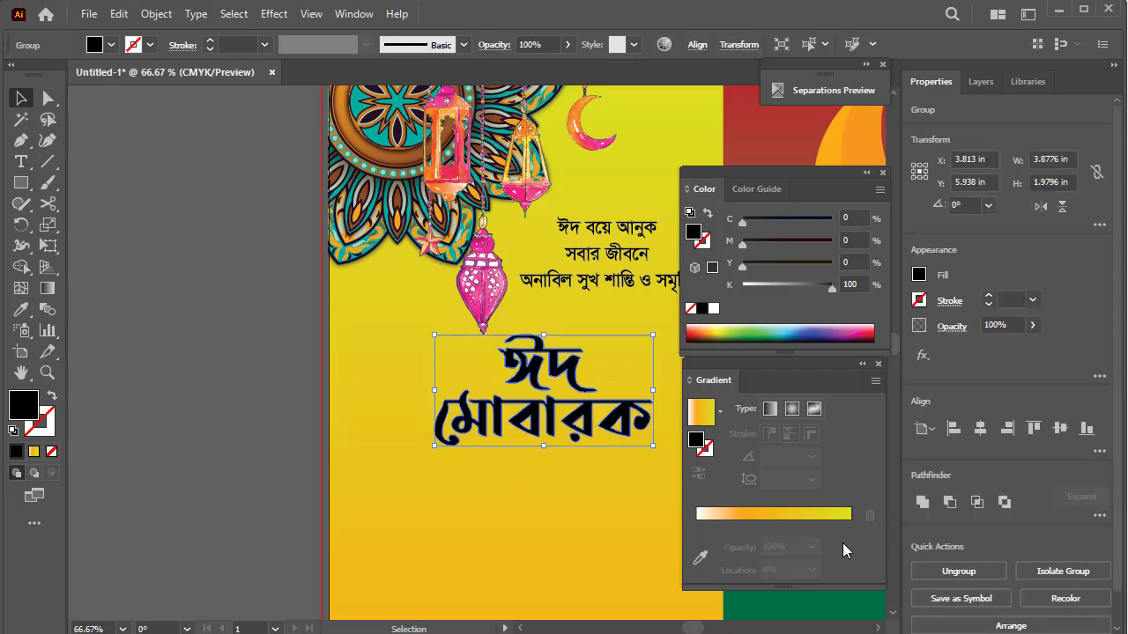
{"action": "left_click", "coordinate": [787, 518]}
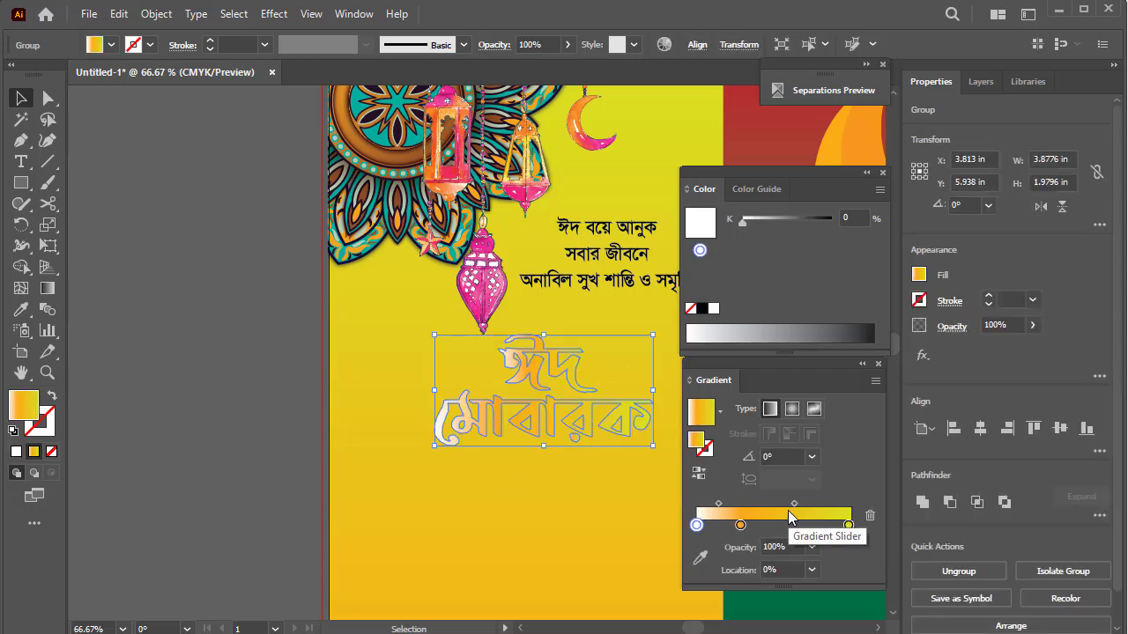
{"action": "double_click", "coordinate": [697, 525]}
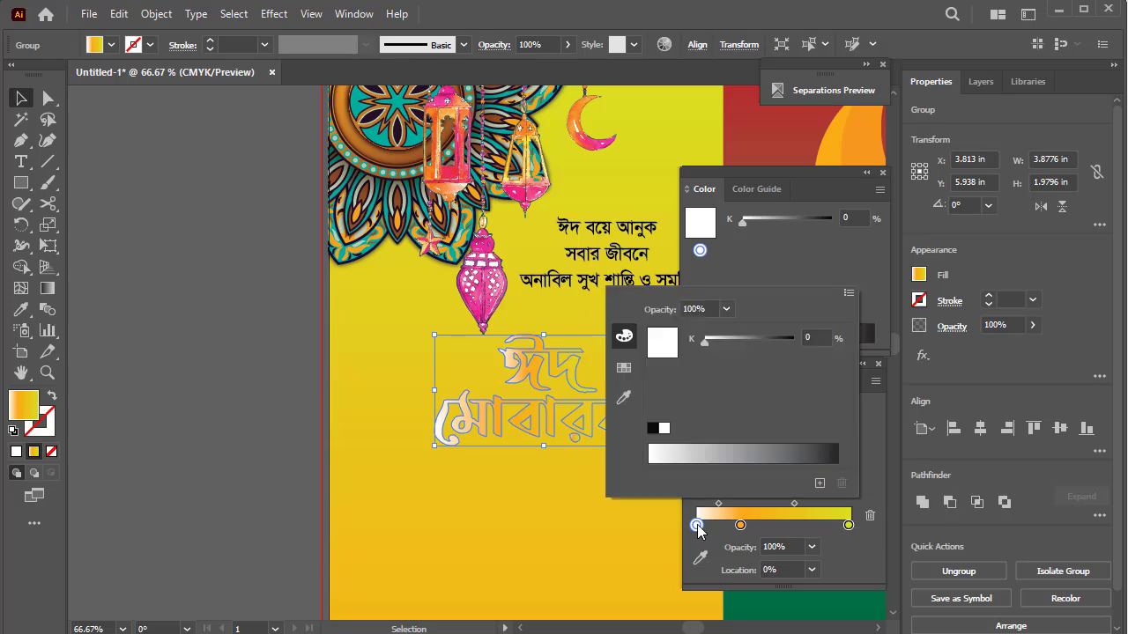
{"action": "left_click", "coordinate": [848, 293]}
{"action": "left_click", "coordinate": [906, 352]}
{"action": "left_click_drag", "start_coordinate": [754, 389], "coordinate": [814, 403]}
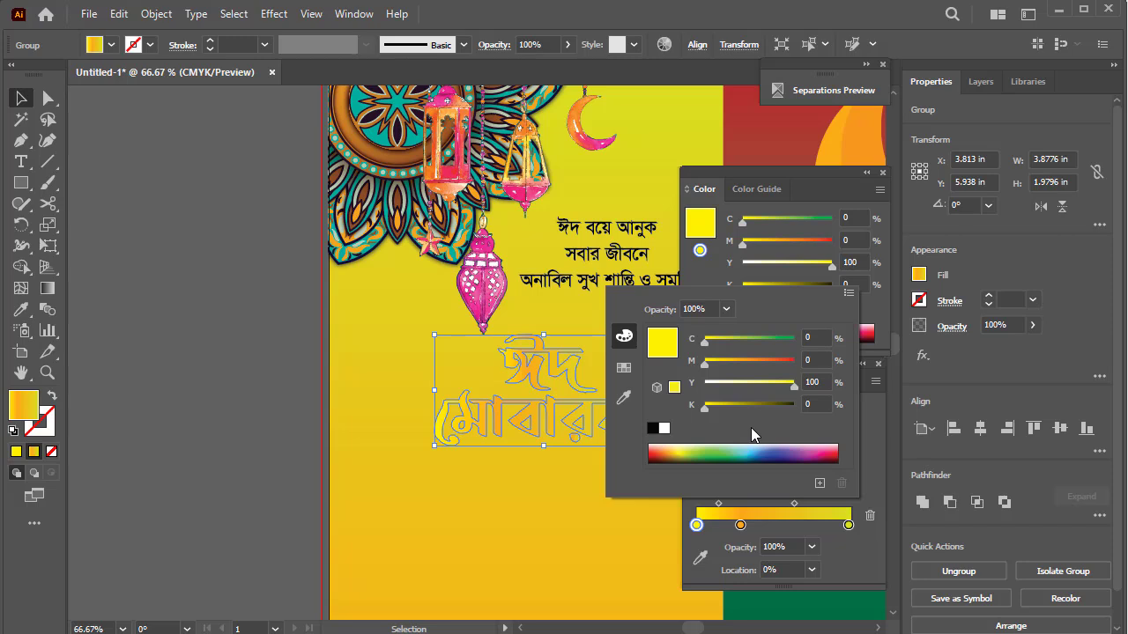
{"action": "left_click", "coordinate": [742, 527]}
Step: Move the middle gradient stop to about 61% and make it K100 black
{"action": "left_click_drag", "start_coordinate": [740, 525], "coordinate": [790, 525]}
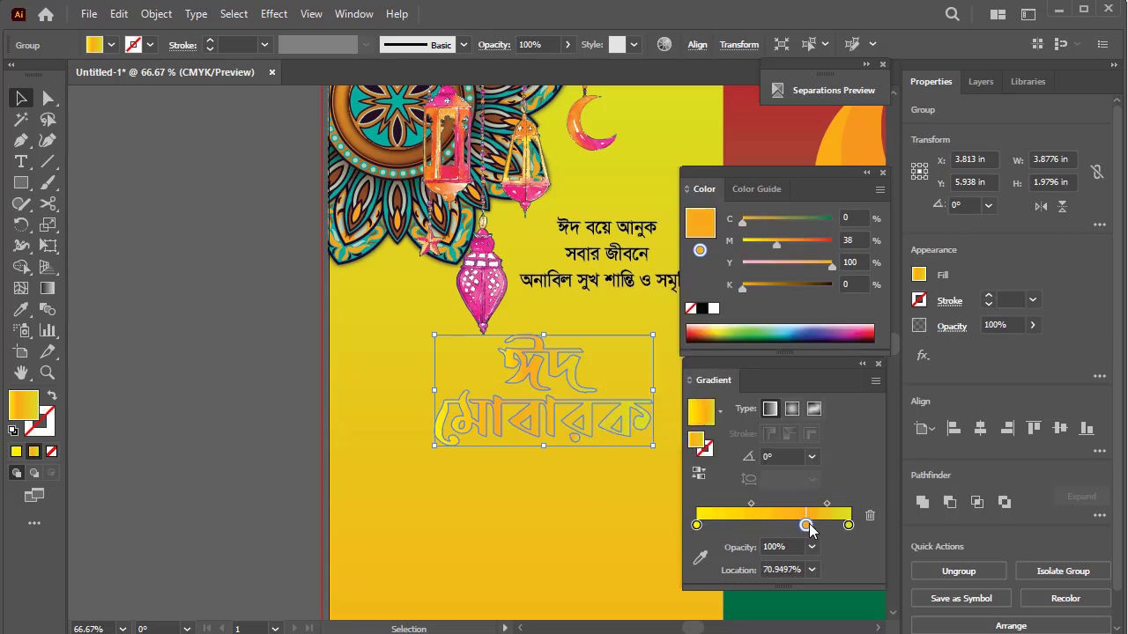
{"action": "mouse_move", "coordinate": [828, 265]}
{"action": "left_mouse_down"}
{"action": "mouse_move", "coordinate": [743, 265]}
{"action": "mouse_move", "coordinate": [743, 244]}
{"action": "left_mouse_up"}
{"action": "left_click", "coordinate": [538, 374], "text": "ctrl"}
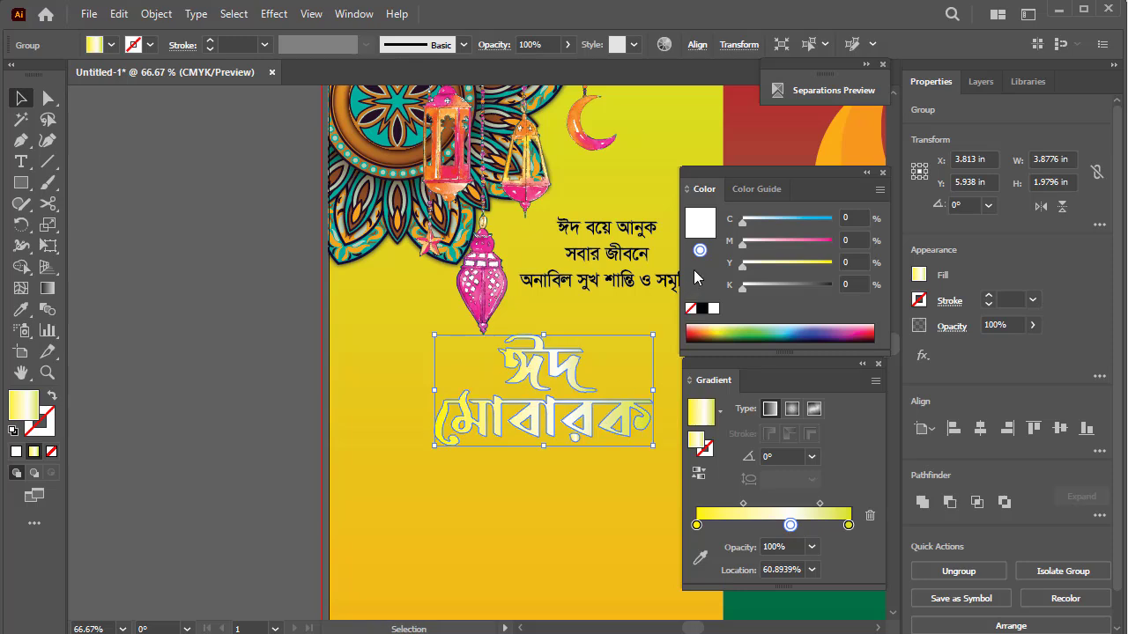
{"action": "left_click", "coordinate": [702, 309]}
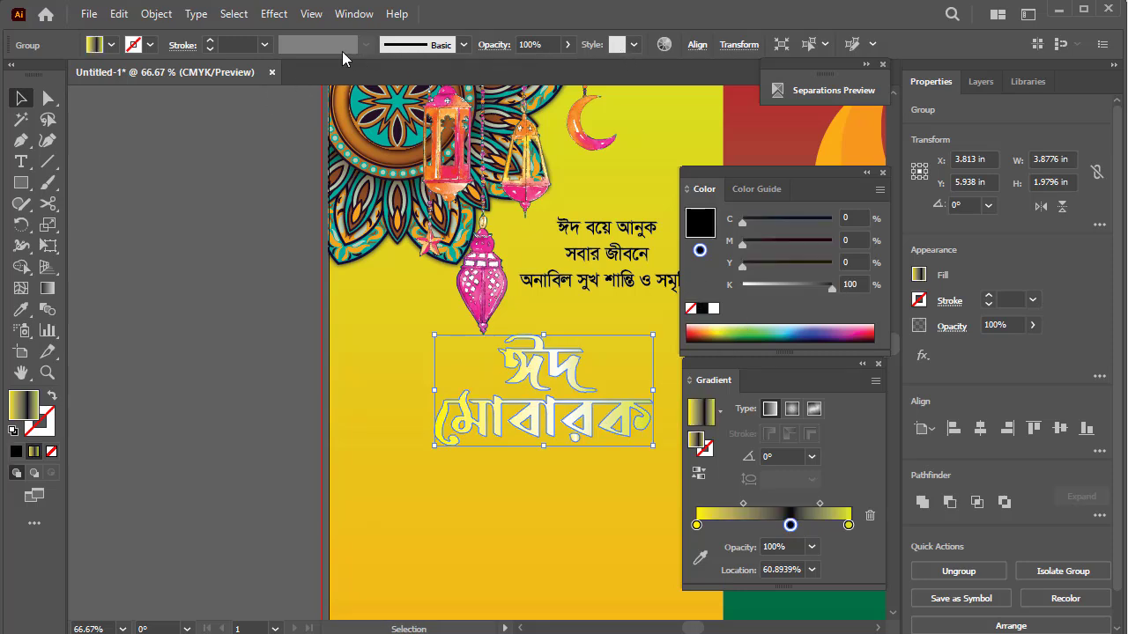
Step: Give the heading a 7 pt black stroke with round caps
{"action": "left_click", "coordinate": [210, 40]}
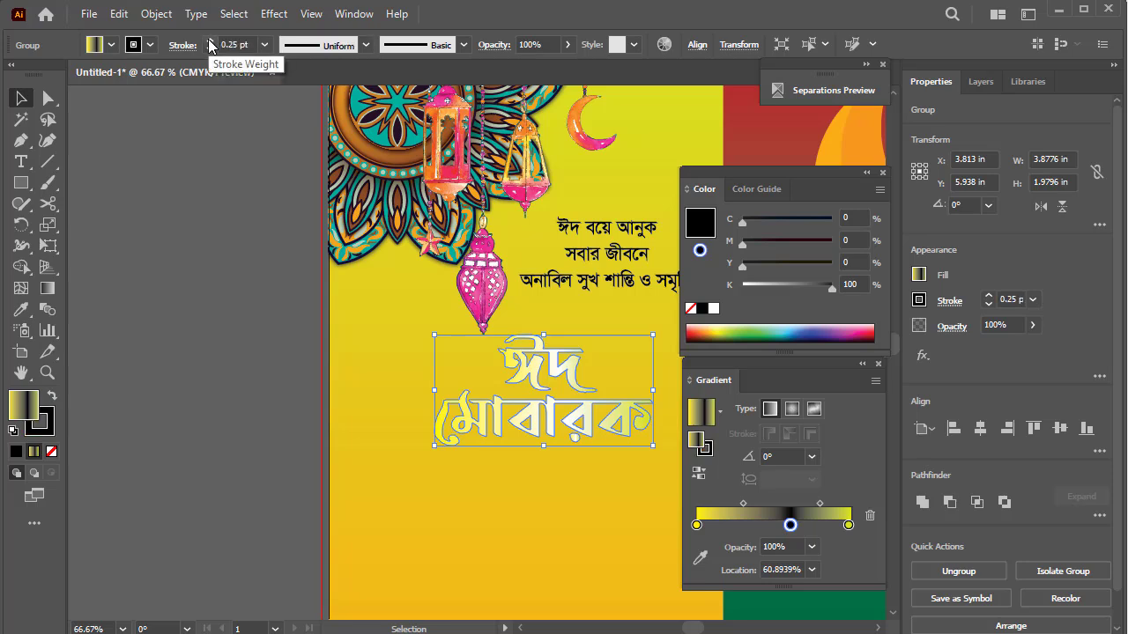
{"action": "left_click", "coordinate": [210, 40]}
{"action": "left_click", "coordinate": [210, 41]}
{"action": "left_click", "coordinate": [700, 252]}
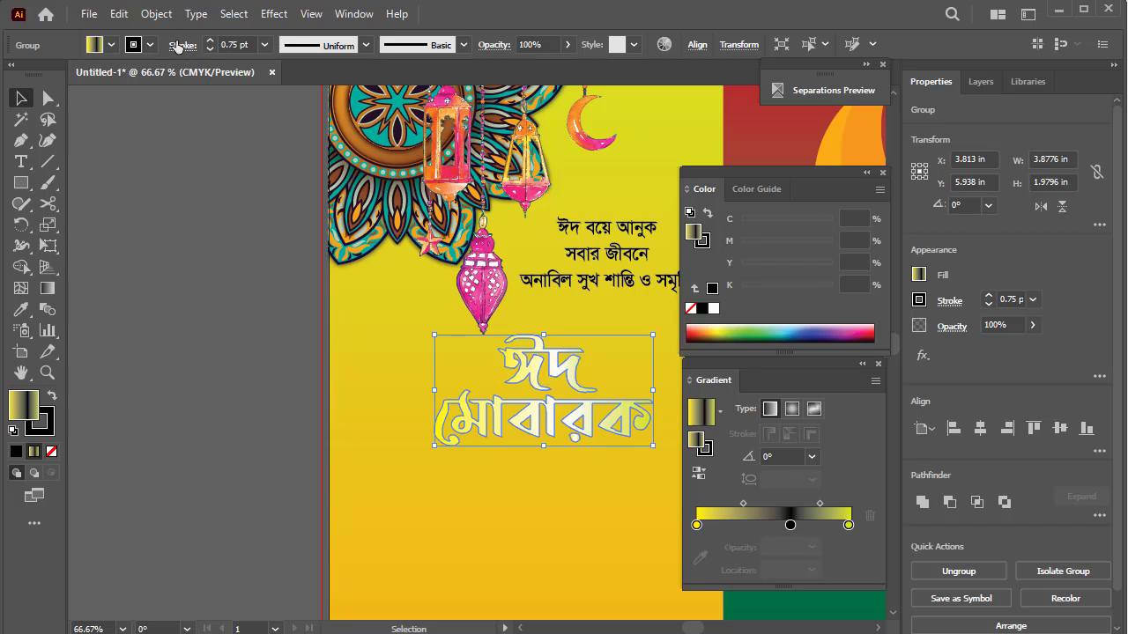
{"action": "left_click", "coordinate": [210, 40]}
{"action": "left_click", "coordinate": [209, 40]}
{"action": "left_click", "coordinate": [210, 40]}
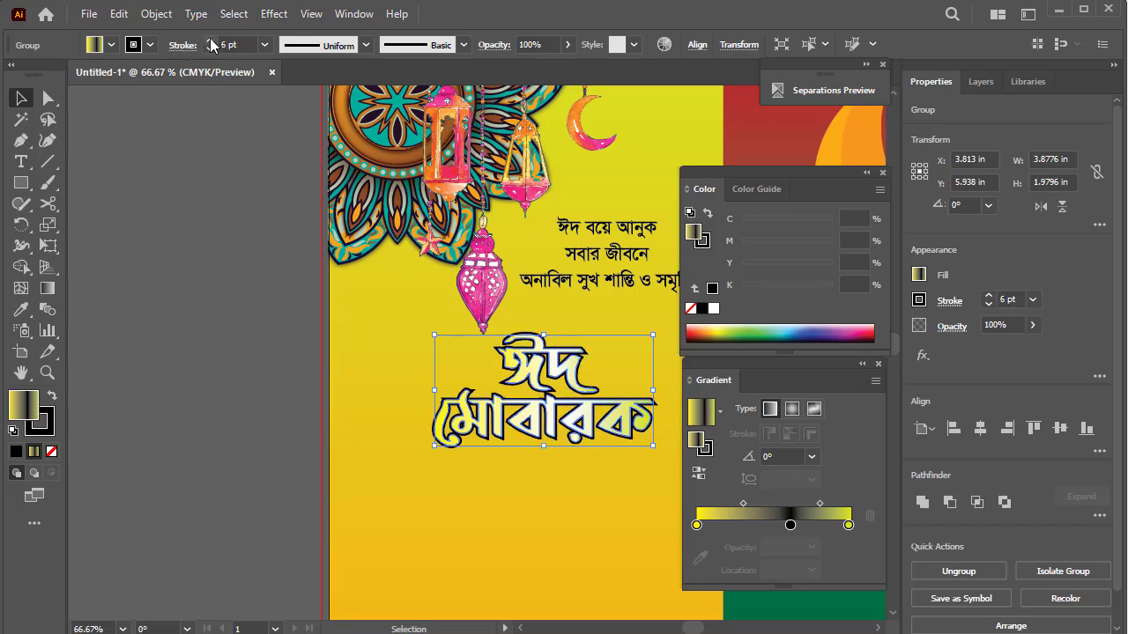
{"action": "left_click", "coordinate": [184, 45]}
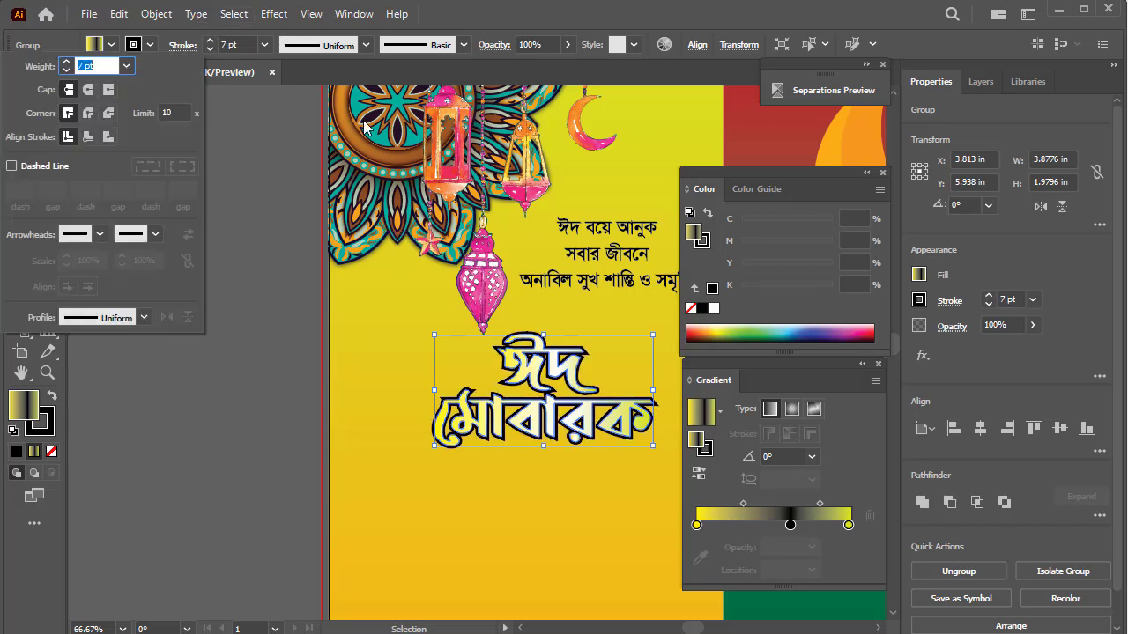
{"action": "left_click", "coordinate": [88, 89]}
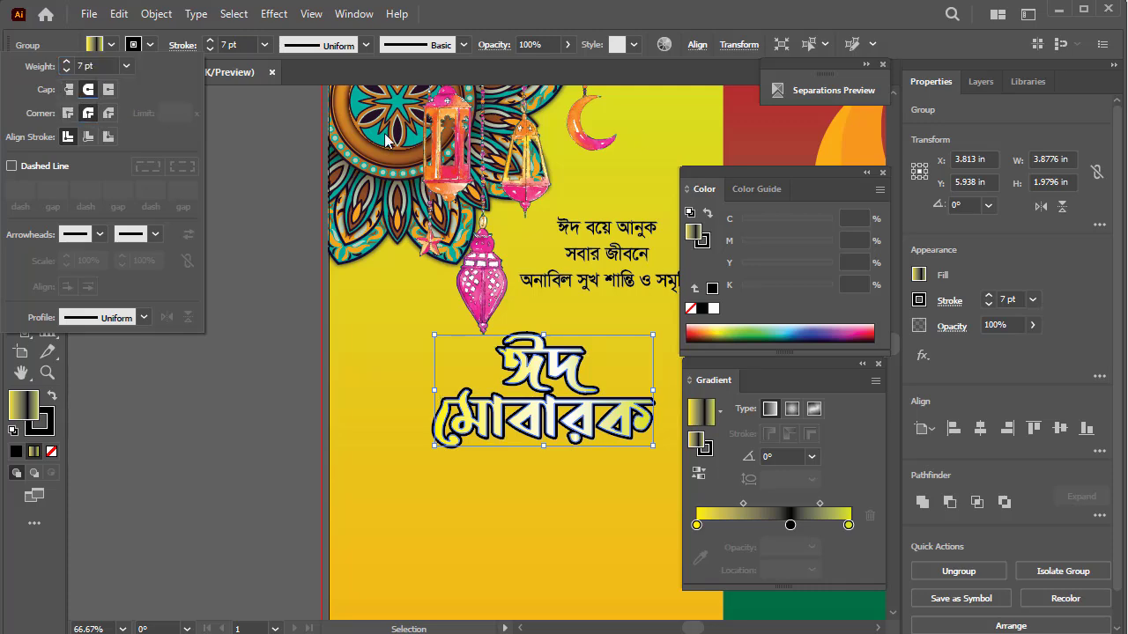
{"action": "left_click", "coordinate": [266, 13]}
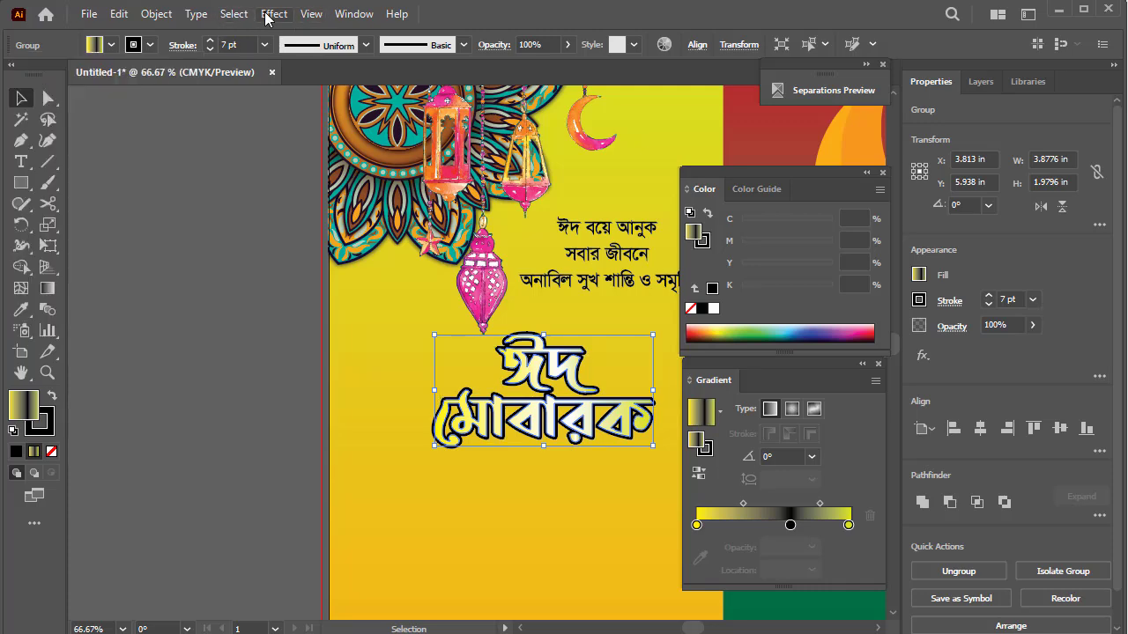
Step: Add a 75% Multiply drop shadow to the heading and check the result
{"action": "left_click", "coordinate": [269, 14]}
{"action": "mouse_move", "coordinate": [297, 214]}
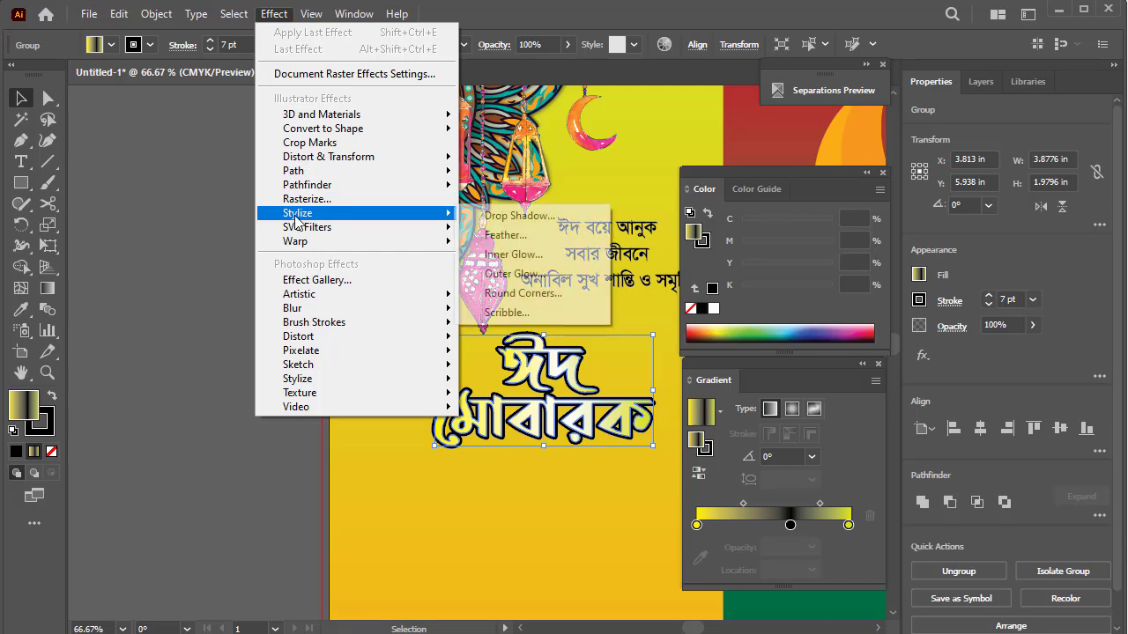
{"action": "left_click", "coordinate": [540, 215]}
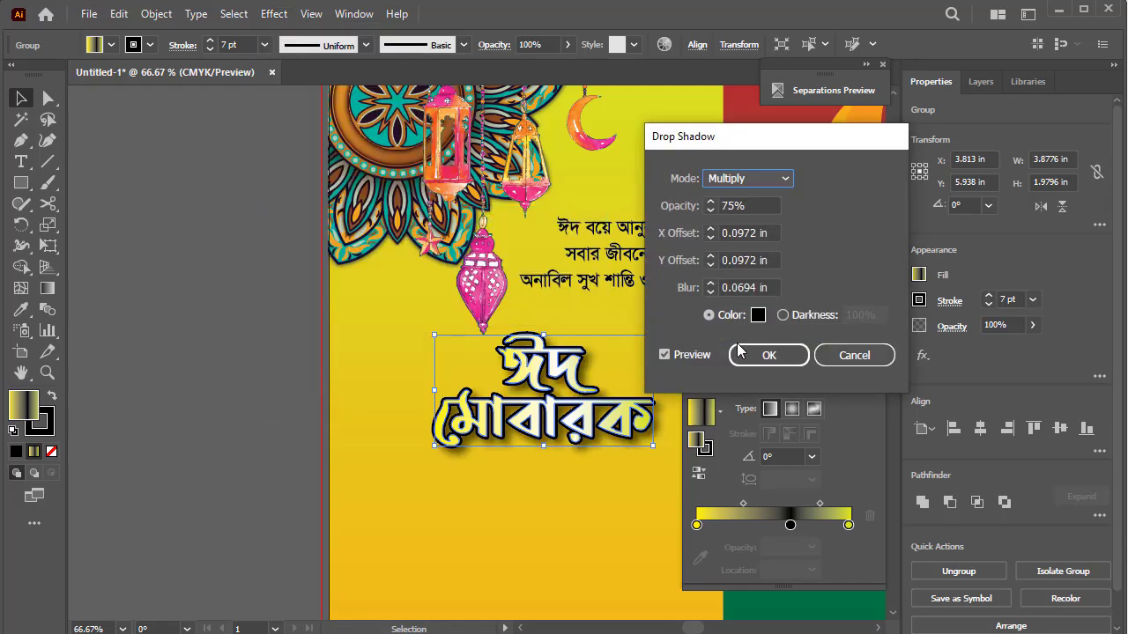
{"action": "left_click", "coordinate": [768, 356]}
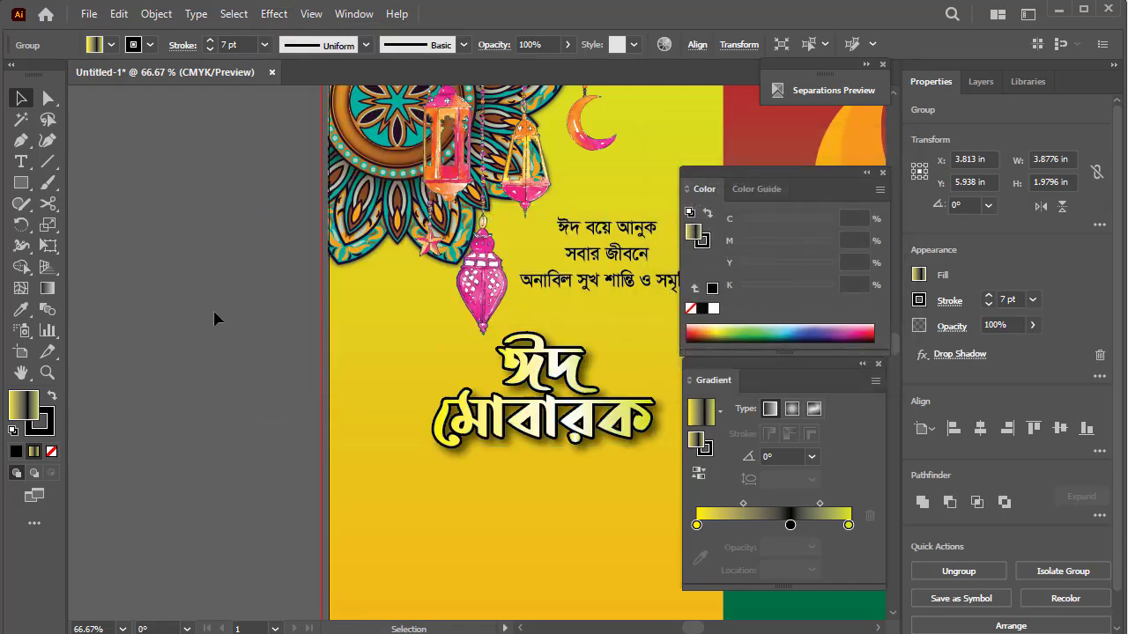
{"action": "left_click", "coordinate": [217, 317]}
{"action": "left_click", "coordinate": [573, 379]}
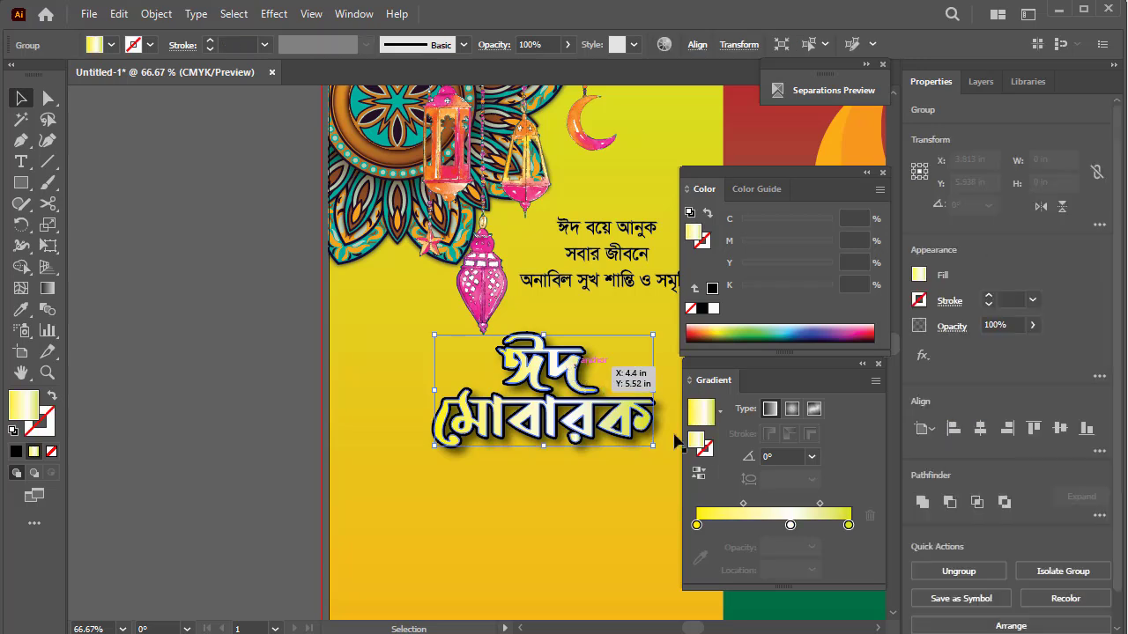
Step: Recolour the middle gradient stop to orange (Y100, M about 70)
{"action": "left_click", "coordinate": [788, 526]}
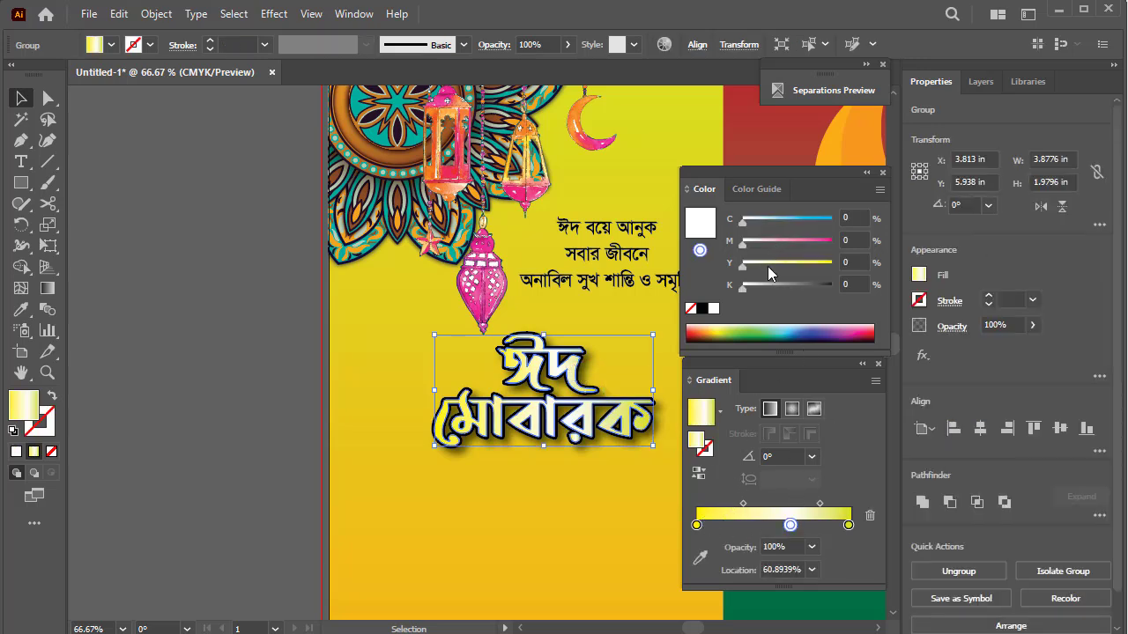
{"action": "left_click_drag", "start_coordinate": [768, 267], "coordinate": [844, 261]}
{"action": "left_click_drag", "start_coordinate": [763, 250], "coordinate": [802, 248]}
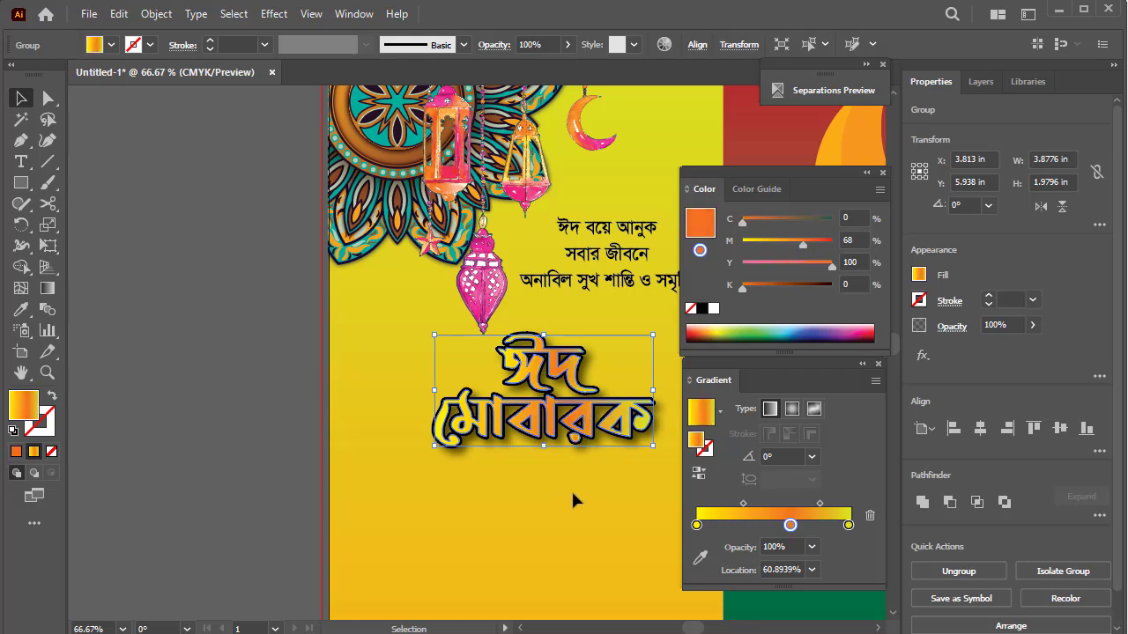
Step: Place the heading beneath the three Bengali lines and enlarge it to about 4 × 2.04 in
{"action": "key", "text": "Tab"}
{"action": "mouse_move", "coordinate": [537, 326]}
{"action": "left_mouse_down"}
{"action": "mouse_move", "coordinate": [571, 309]}
{"action": "mouse_move", "coordinate": [565, 297]}
{"action": "left_mouse_up"}
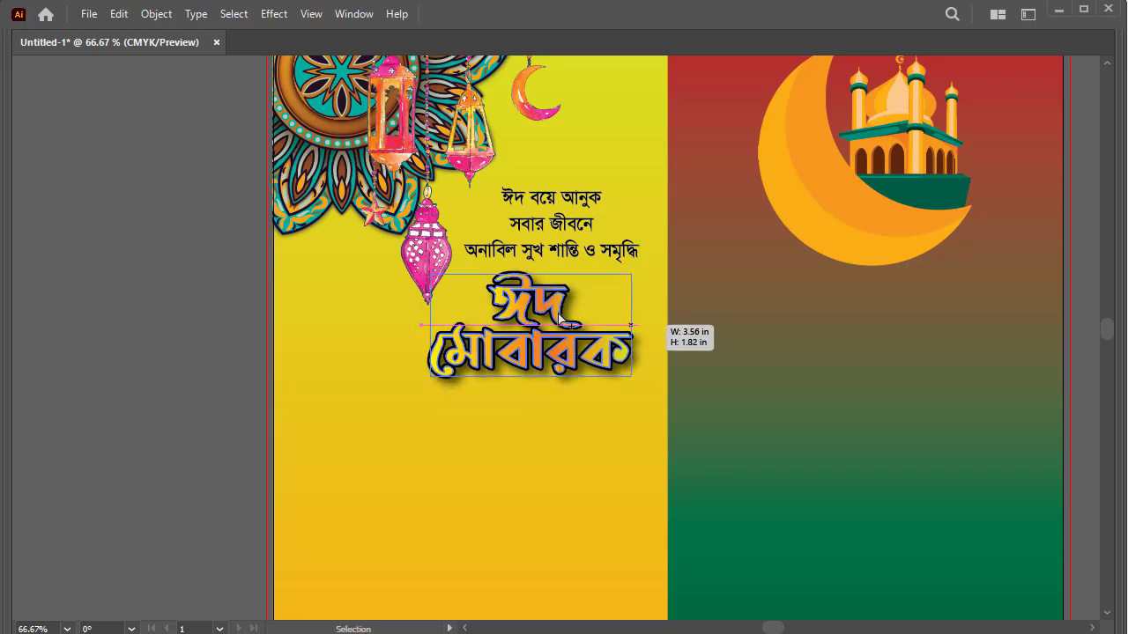
{"action": "left_click_drag", "start_coordinate": [638, 325], "coordinate": [632, 325]}
{"action": "left_click", "coordinate": [695, 376], "text": "alt"}
{"action": "left_click", "coordinate": [695, 376], "text": "alt"}
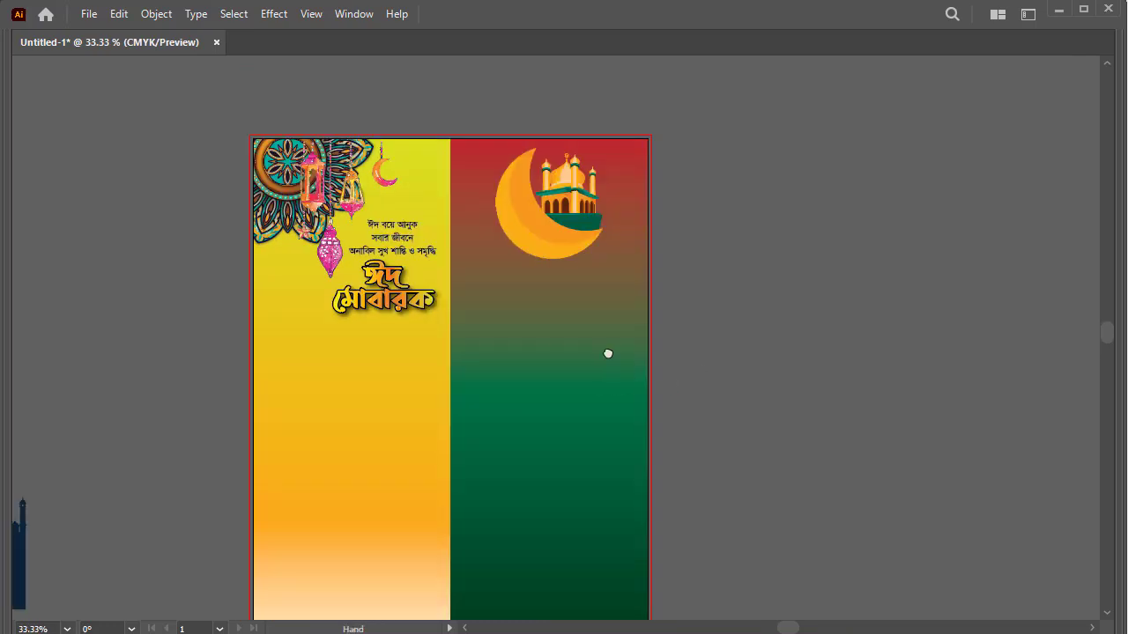
{"action": "left_click_drag", "start_coordinate": [498, 254], "coordinate": [381, 224]}
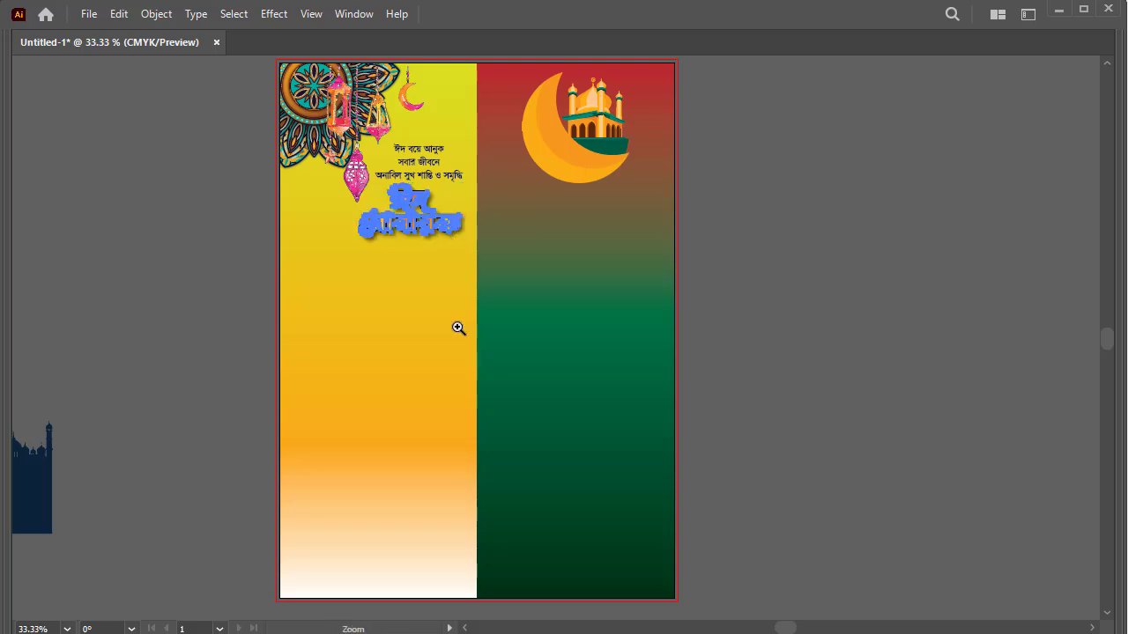
{"action": "key", "text": "ctrl+equal"}
{"action": "left_click_drag", "start_coordinate": [541, 418], "coordinate": [509, 334]}
{"action": "mouse_move", "coordinate": [511, 247]}
{"action": "left_mouse_down"}
{"action": "mouse_move", "coordinate": [515, 236]}
{"action": "mouse_move", "coordinate": [512, 250]}
{"action": "left_mouse_up"}
{"action": "left_click_drag", "start_coordinate": [497, 305], "coordinate": [496, 328]}
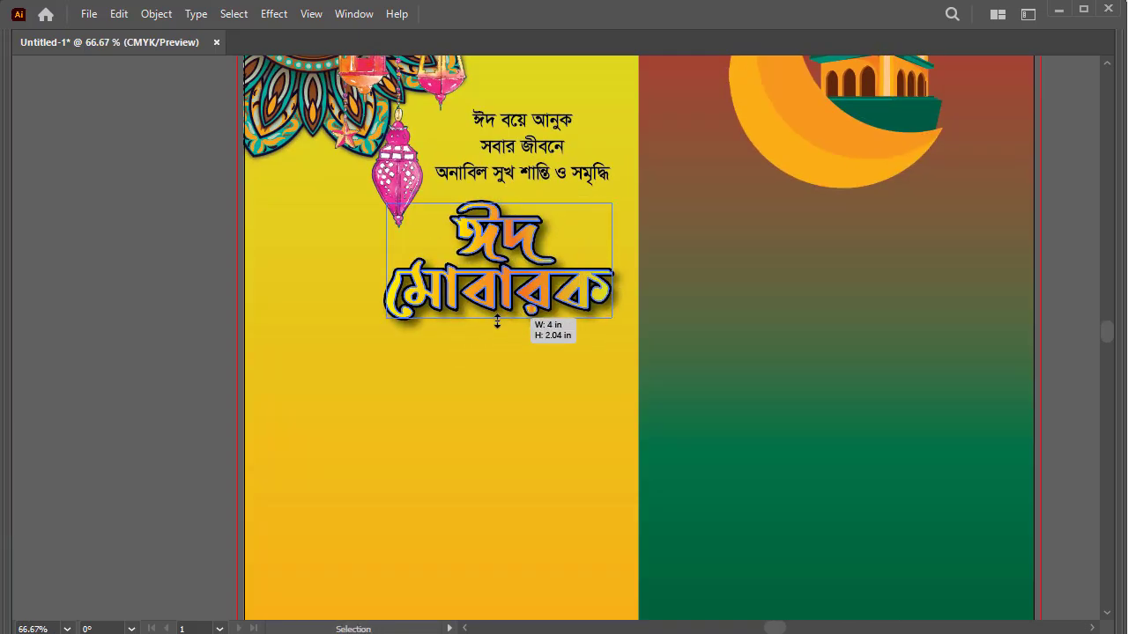
{"action": "left_click", "coordinate": [663, 297], "text": "alt"}
{"action": "left_click", "coordinate": [664, 297], "text": "alt"}
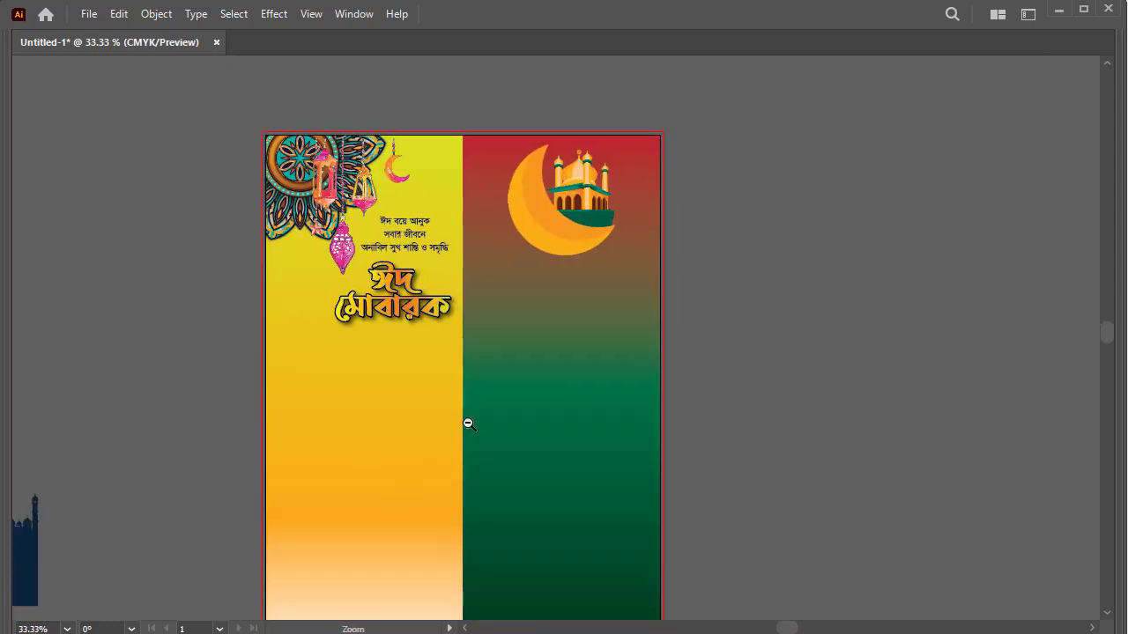
{"action": "key", "text": "ctrl+minus"}
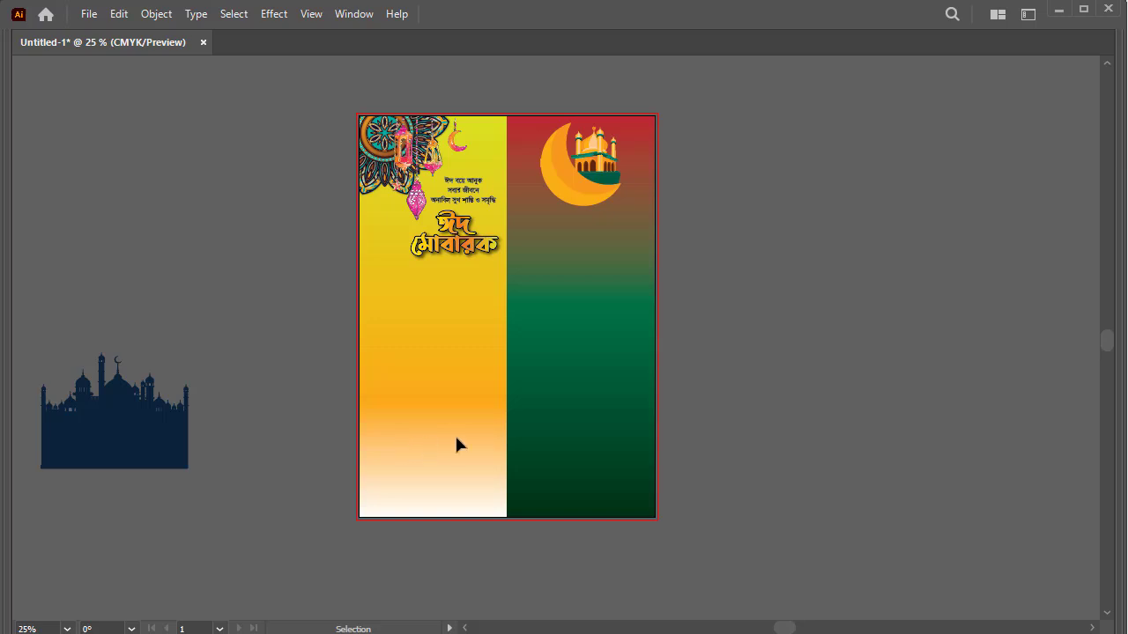
Step: Place the photo IMG_20230814_175256_097 and scale it down onto the yellow panel
{"action": "left_click", "coordinate": [89, 16]}
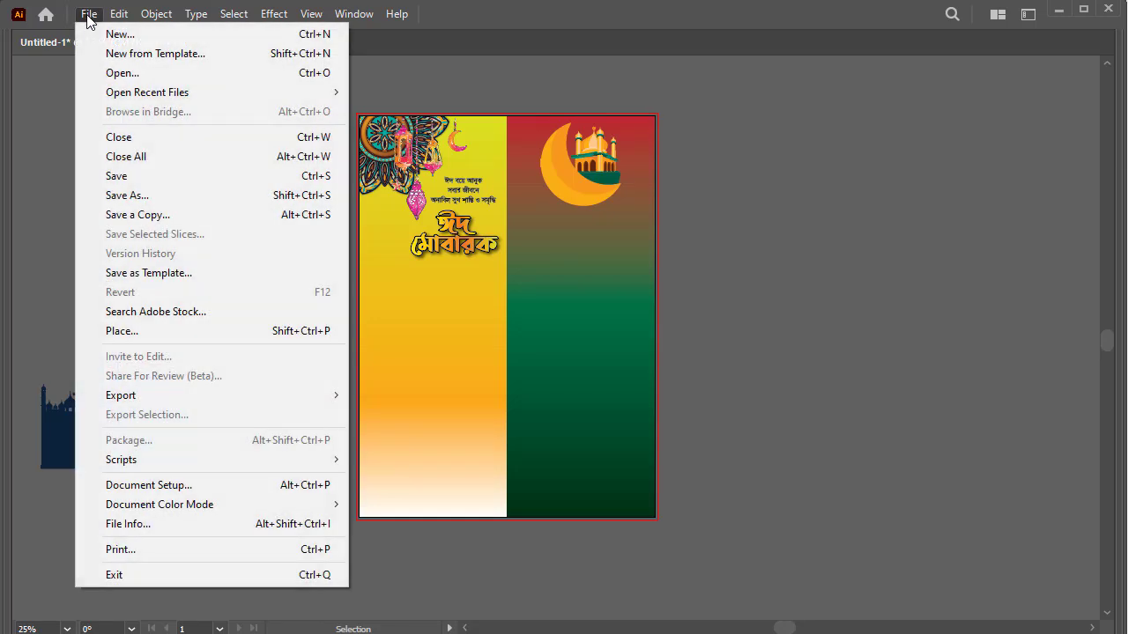
{"action": "left_click", "coordinate": [123, 333]}
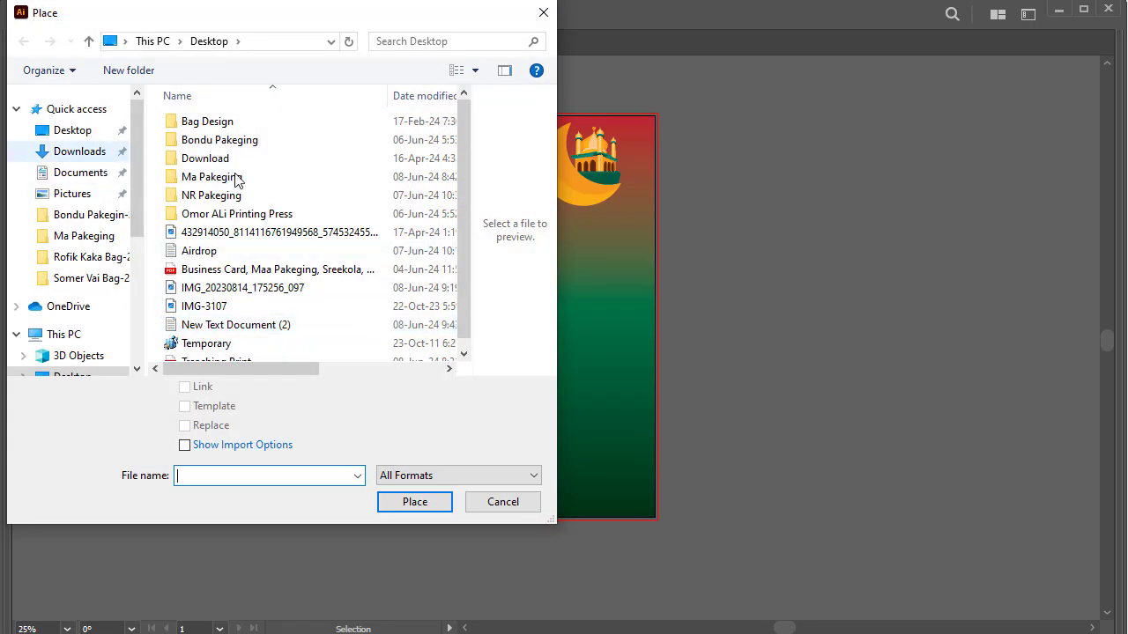
{"action": "left_click", "coordinate": [212, 291]}
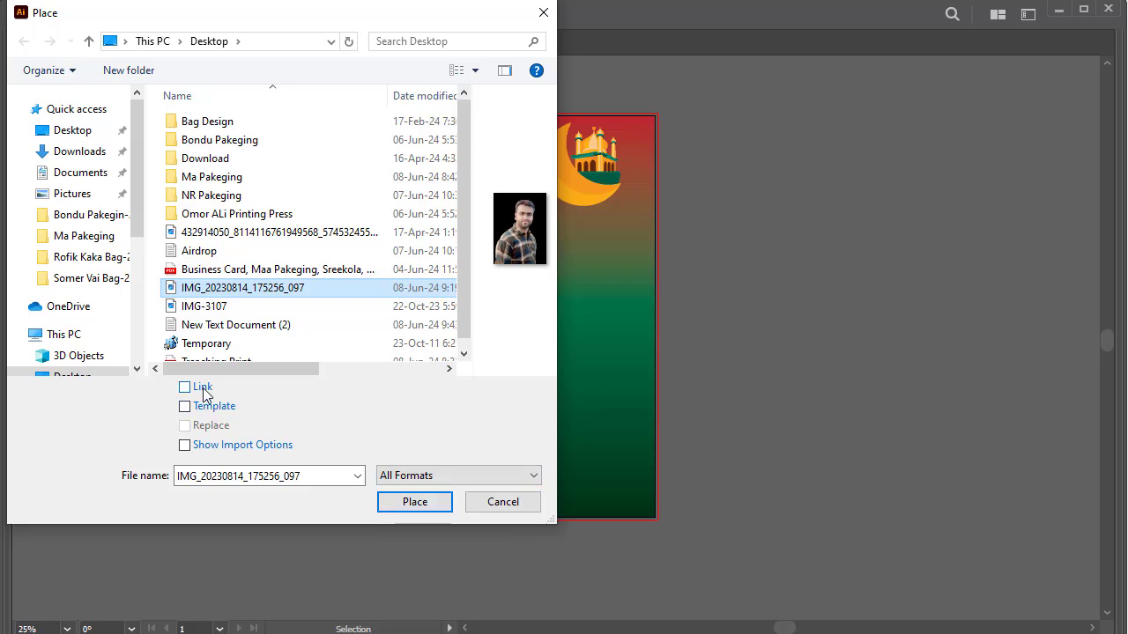
{"action": "left_click", "coordinate": [411, 504]}
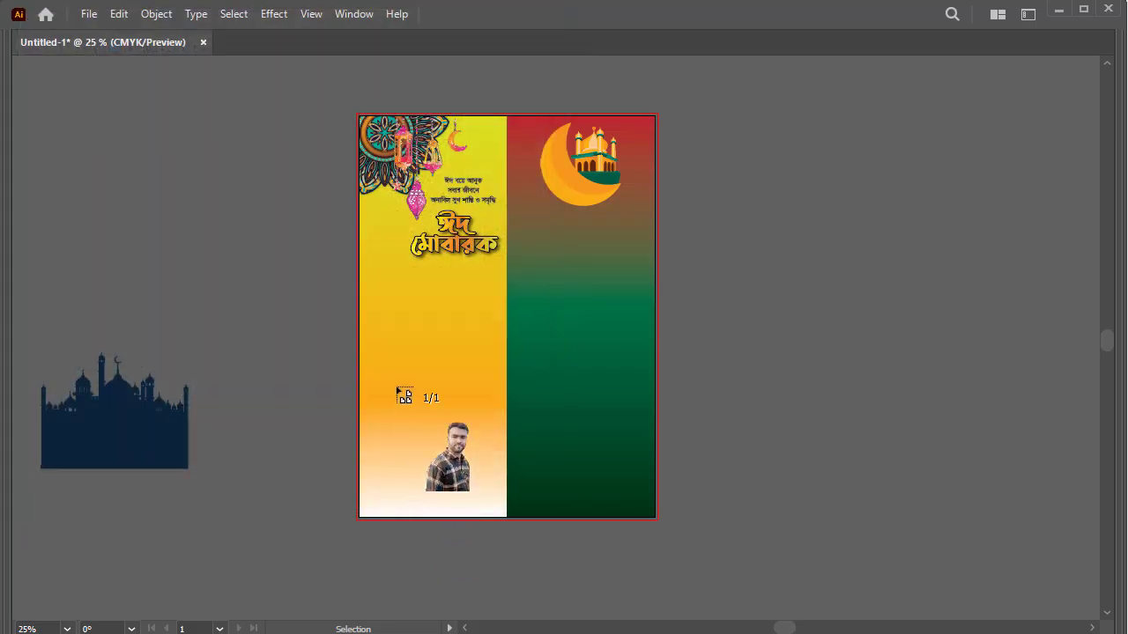
{"action": "left_click", "coordinate": [381, 328]}
{"action": "mouse_move", "coordinate": [560, 476]}
{"action": "left_mouse_down"}
{"action": "mouse_move", "coordinate": [473, 246]}
{"action": "mouse_move", "coordinate": [501, 197]}
{"action": "left_mouse_up"}
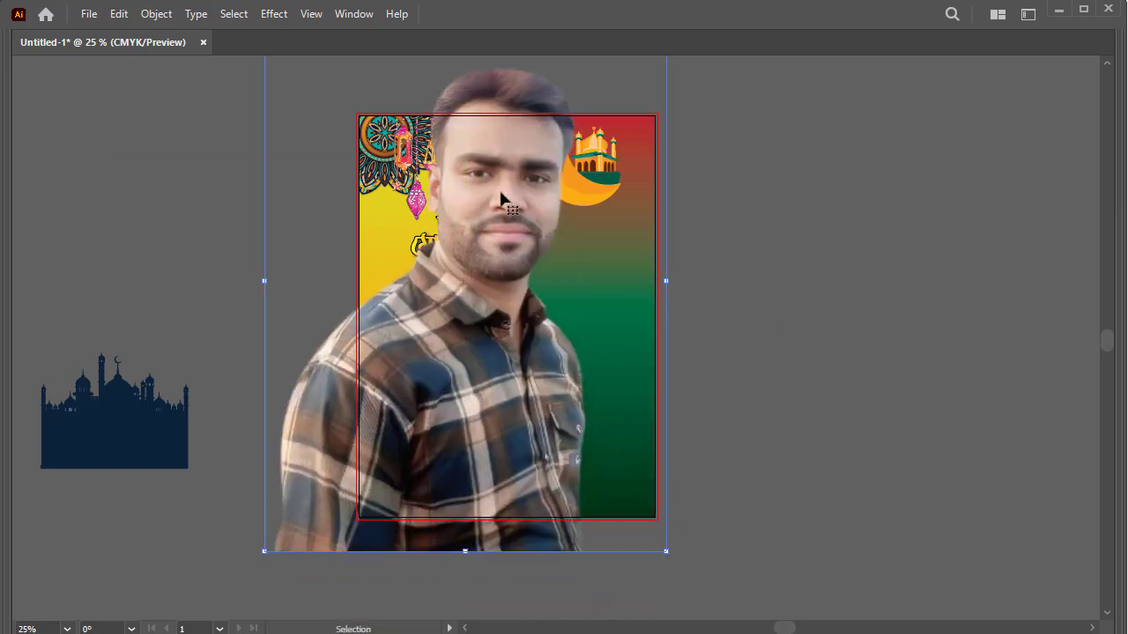
{"action": "left_click_drag", "start_coordinate": [666, 282], "coordinate": [496, 279]}
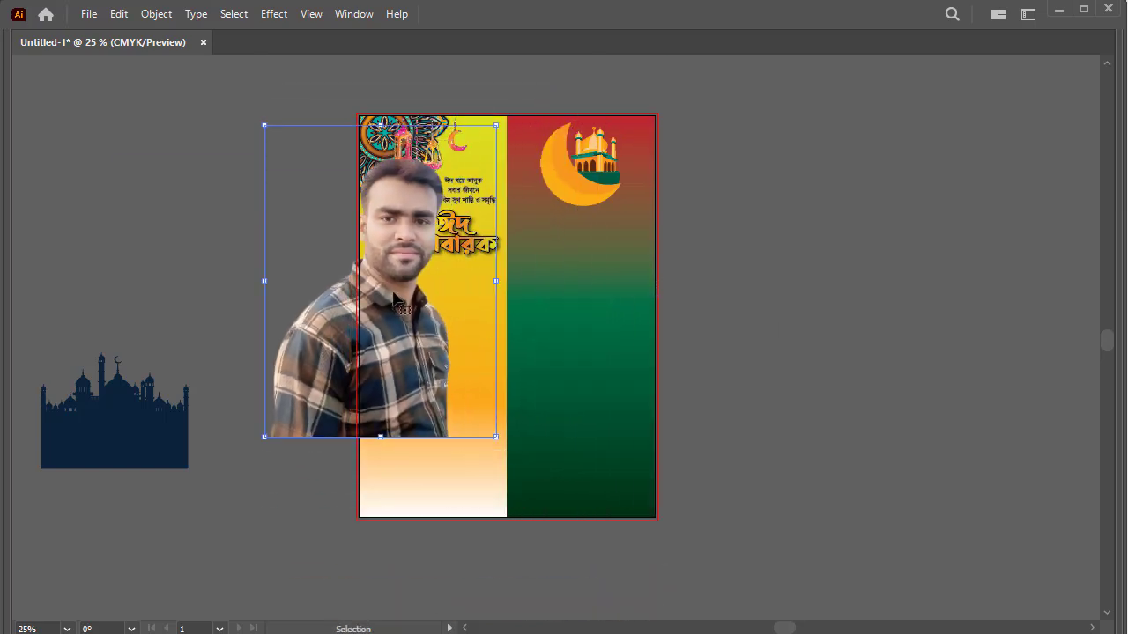
{"action": "left_click_drag", "start_coordinate": [400, 296], "coordinate": [441, 401]}
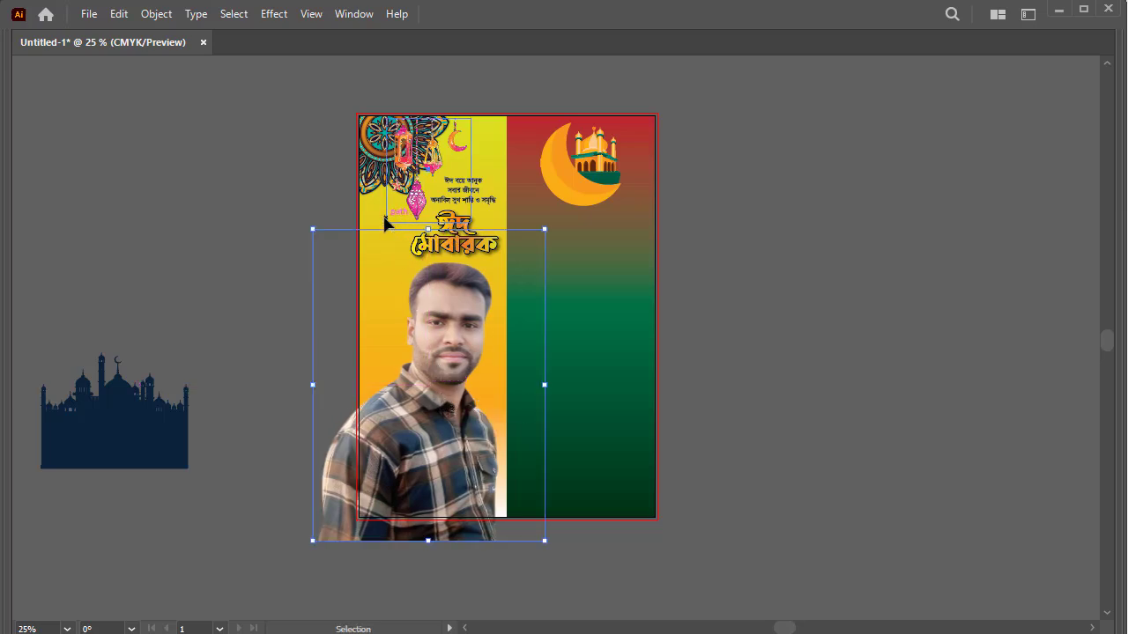
Step: Select the poster's background rectangle, undoing an accidental ornament move
{"action": "left_click", "coordinate": [370, 225]}
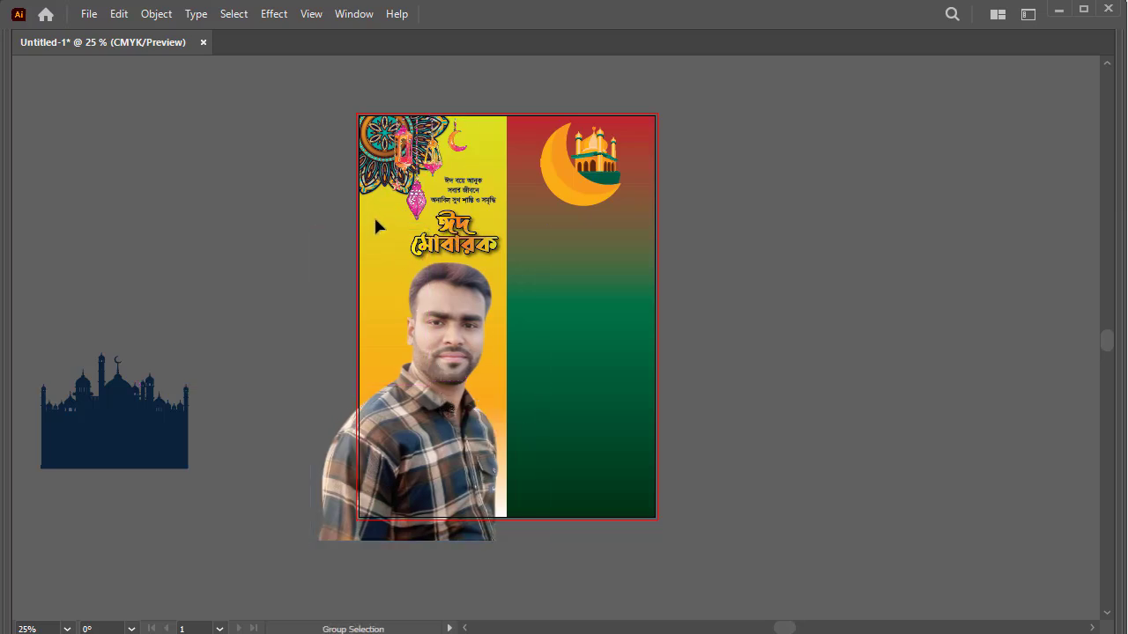
{"action": "left_click", "coordinate": [375, 227]}
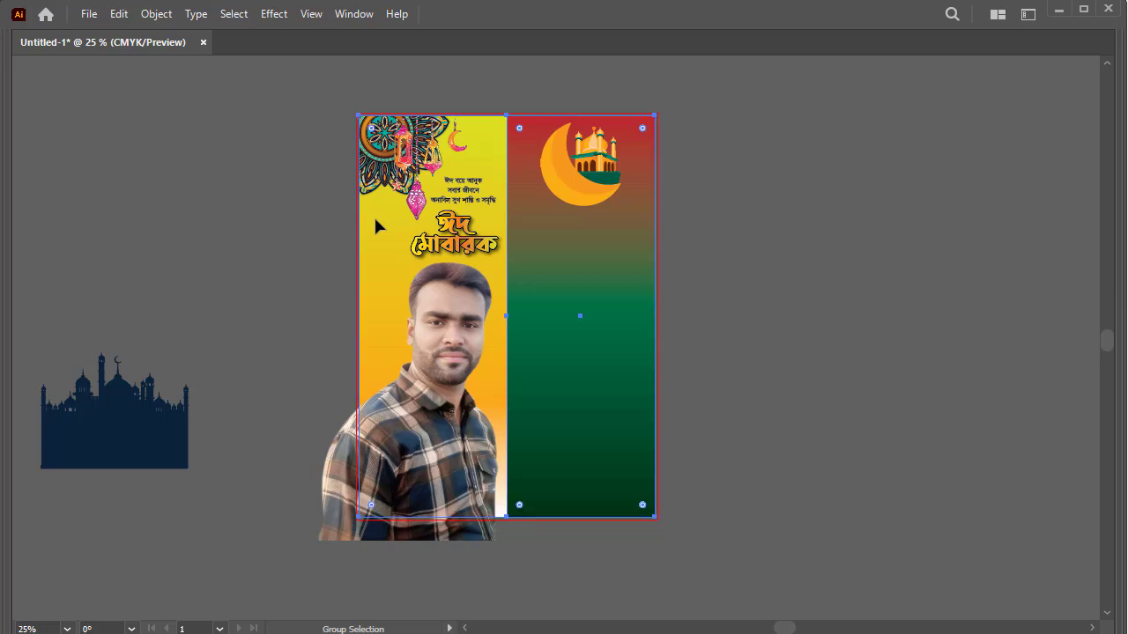
{"action": "key", "text": "v"}
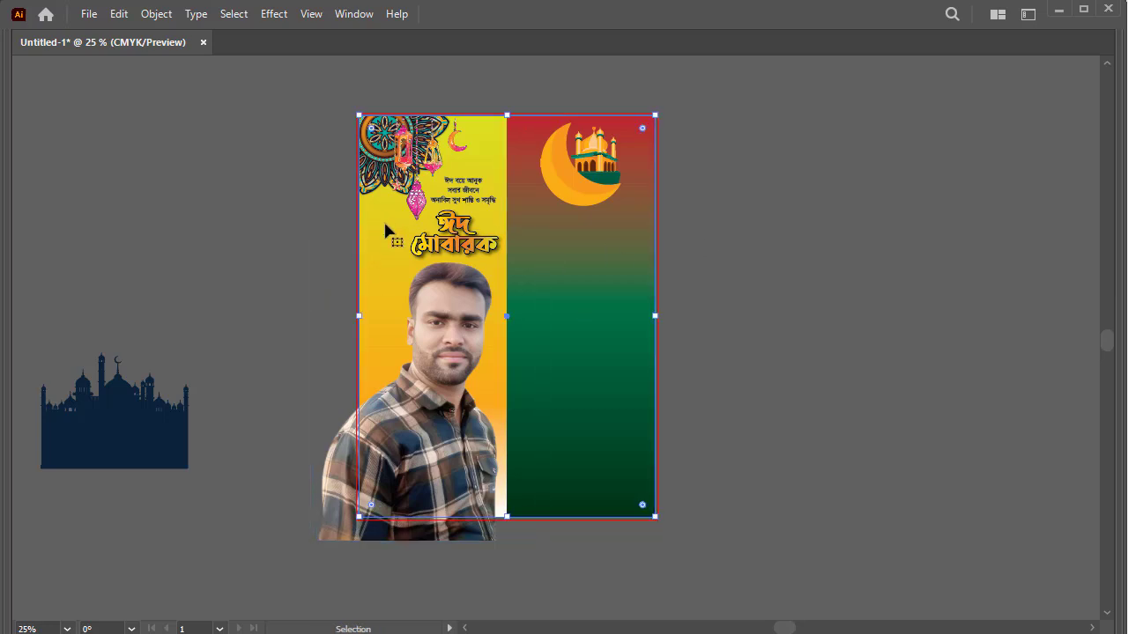
{"action": "mouse_move", "coordinate": [385, 232]}
{"action": "left_mouse_down"}
{"action": "mouse_move", "coordinate": [338, 246]}
{"action": "mouse_move", "coordinate": [337, 236]}
{"action": "left_mouse_up"}
{"action": "key", "text": "ctrl+z"}
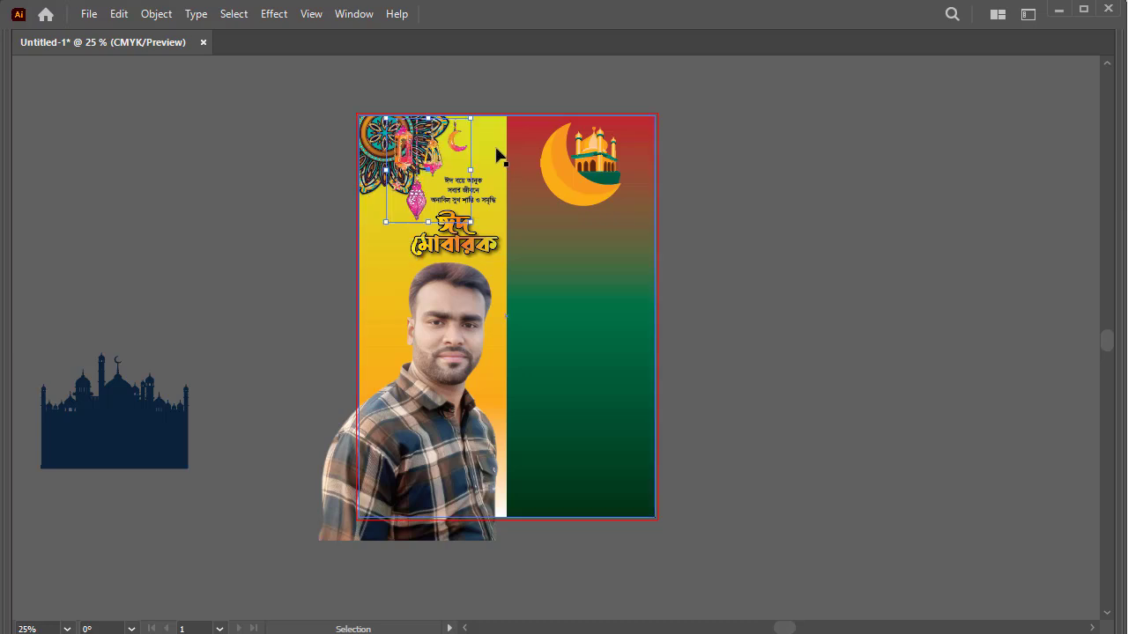
{"action": "key", "text": "a"}
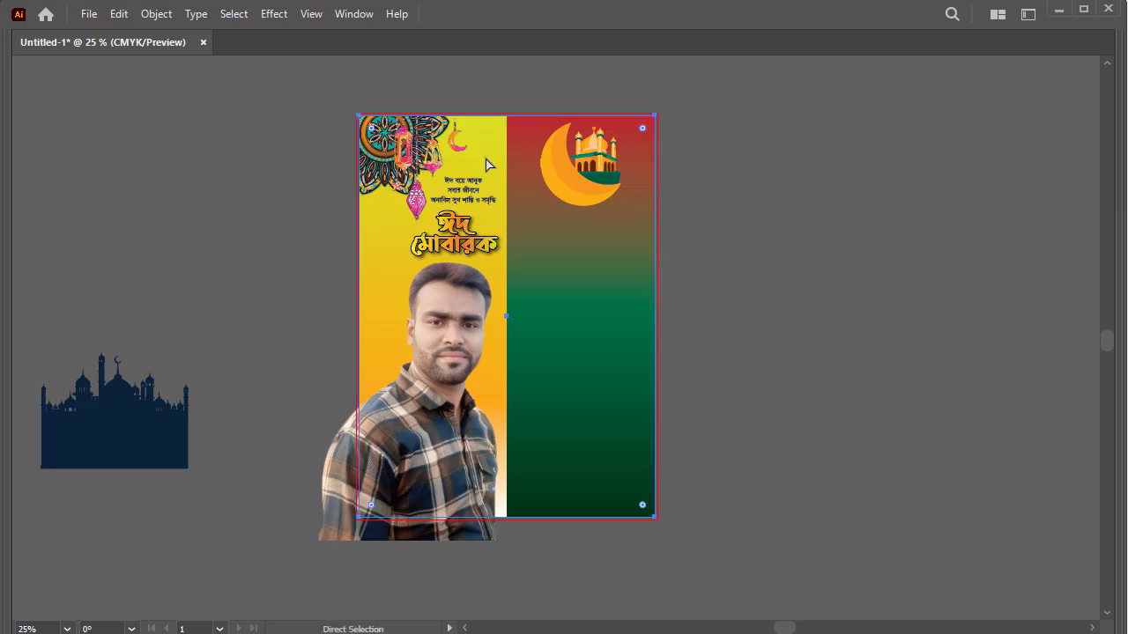
{"action": "key", "text": "v"}
Step: Bring the background rectangle to front and make a clipping mask with the photo
{"action": "right_click", "coordinate": [491, 138]}
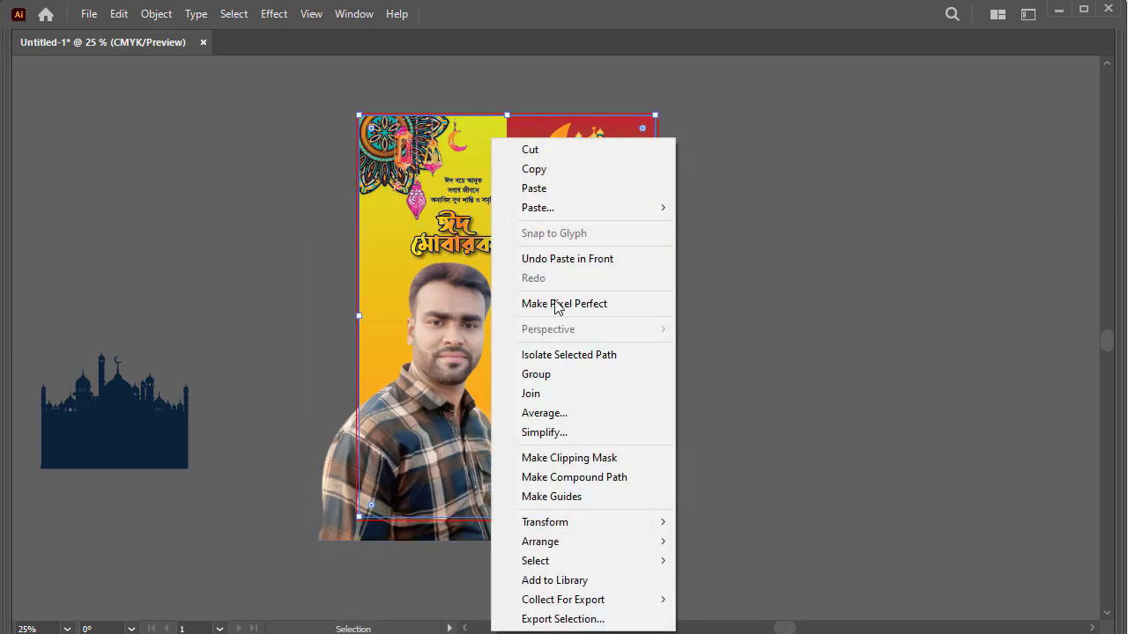
{"action": "mouse_move", "coordinate": [541, 541]}
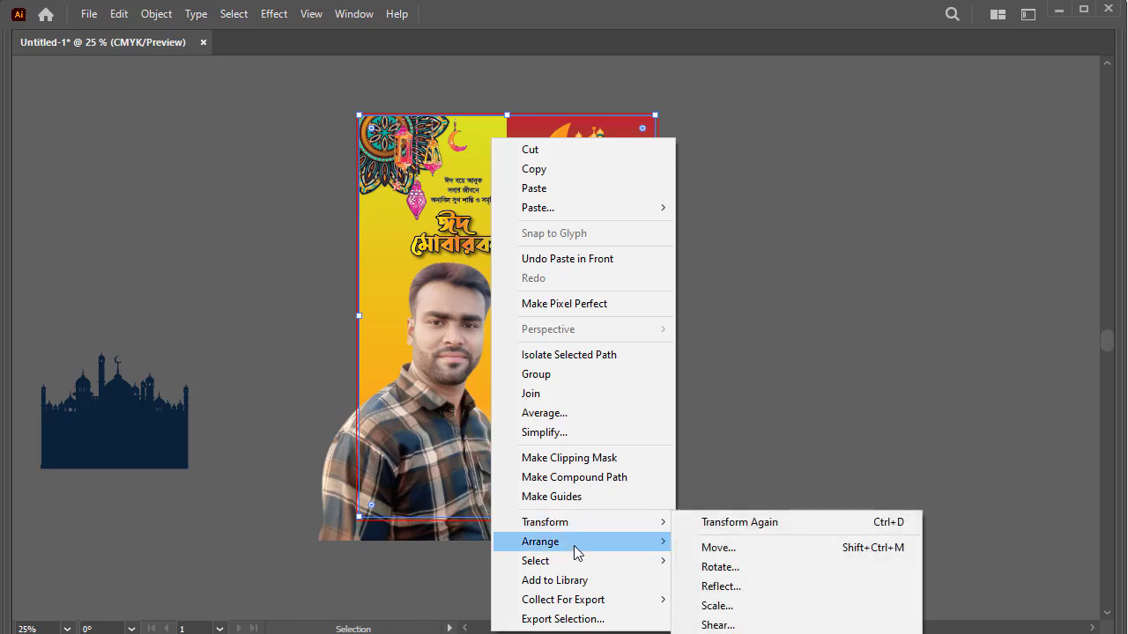
{"action": "left_click", "coordinate": [709, 544]}
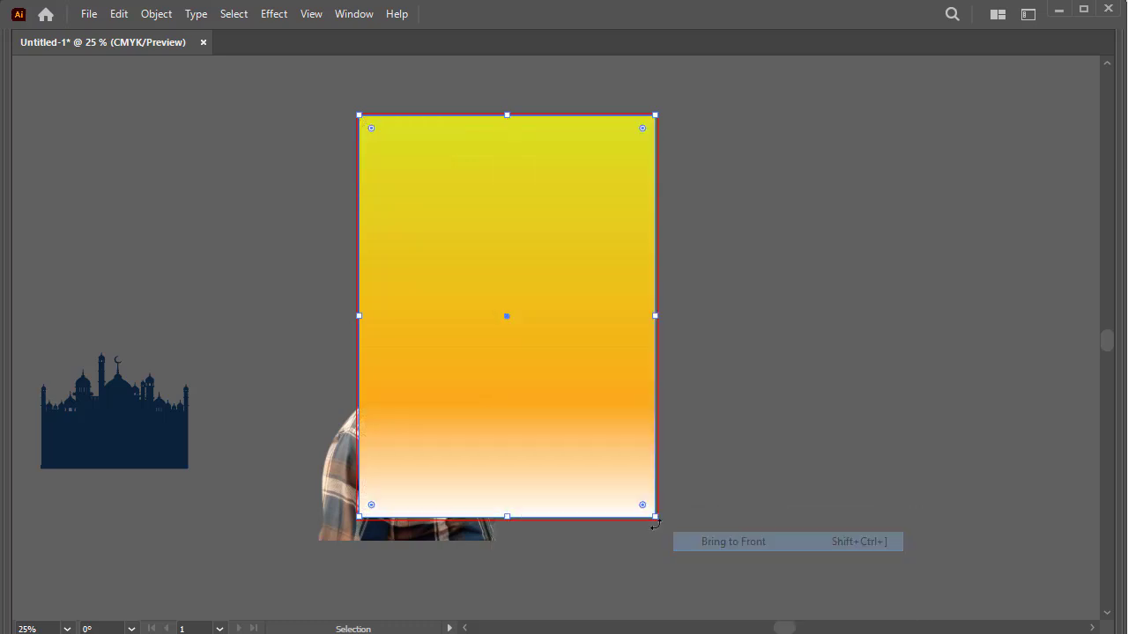
{"action": "left_click", "coordinate": [332, 476], "text": "shift"}
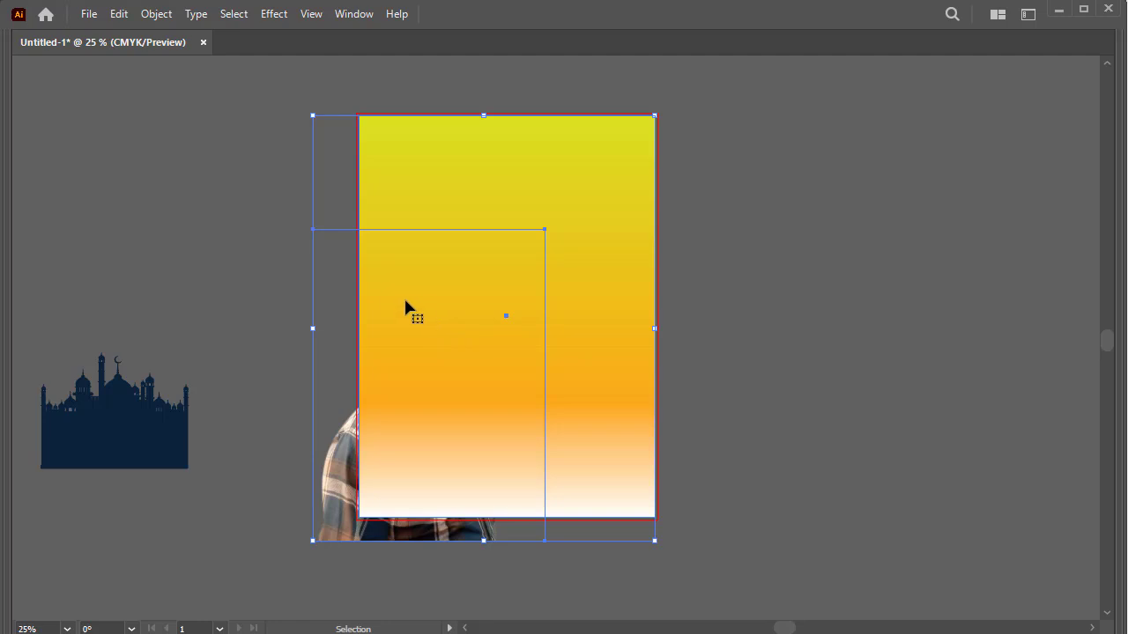
{"action": "right_click", "coordinate": [405, 306]}
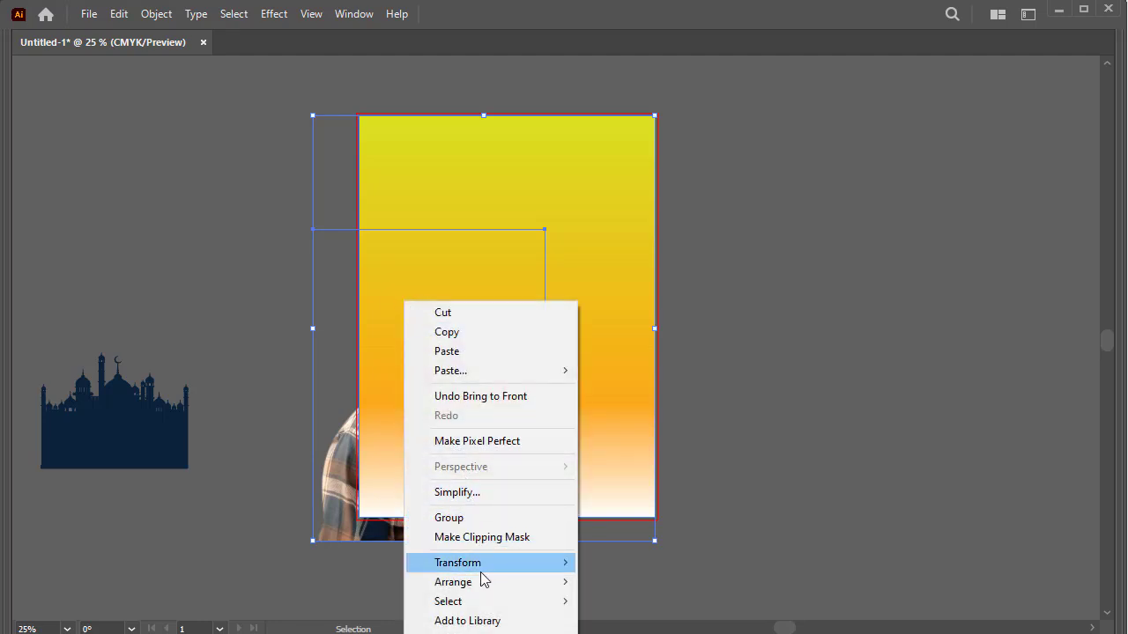
{"action": "left_click", "coordinate": [476, 539]}
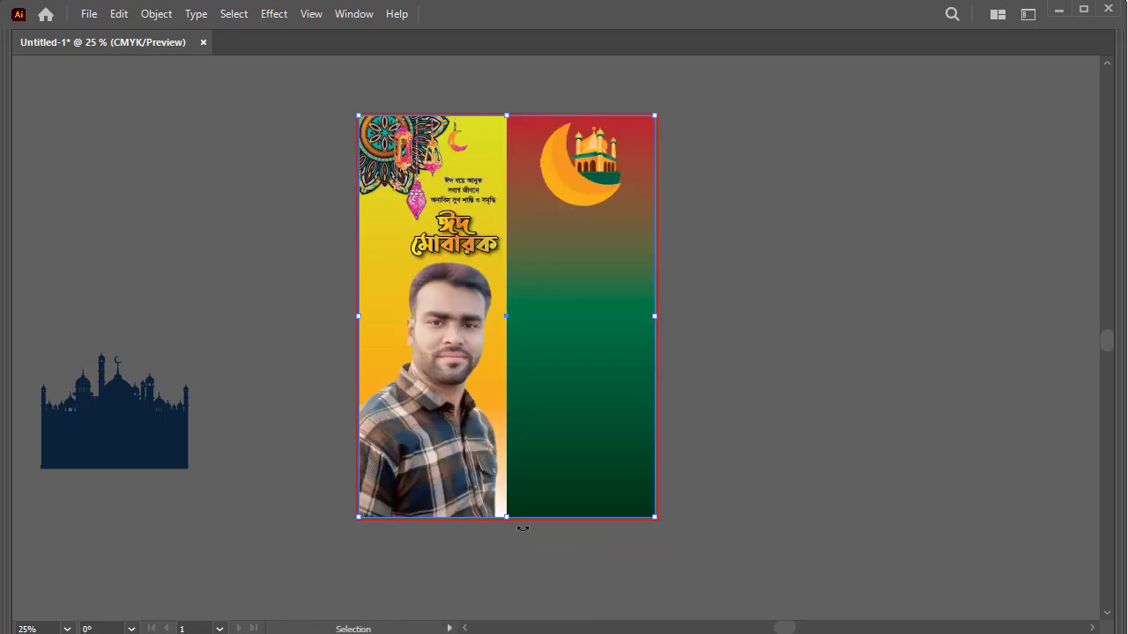
Step: Zoom into the poster's upper area and select the gradient background panel
{"action": "key", "text": "ctrl+plus"}
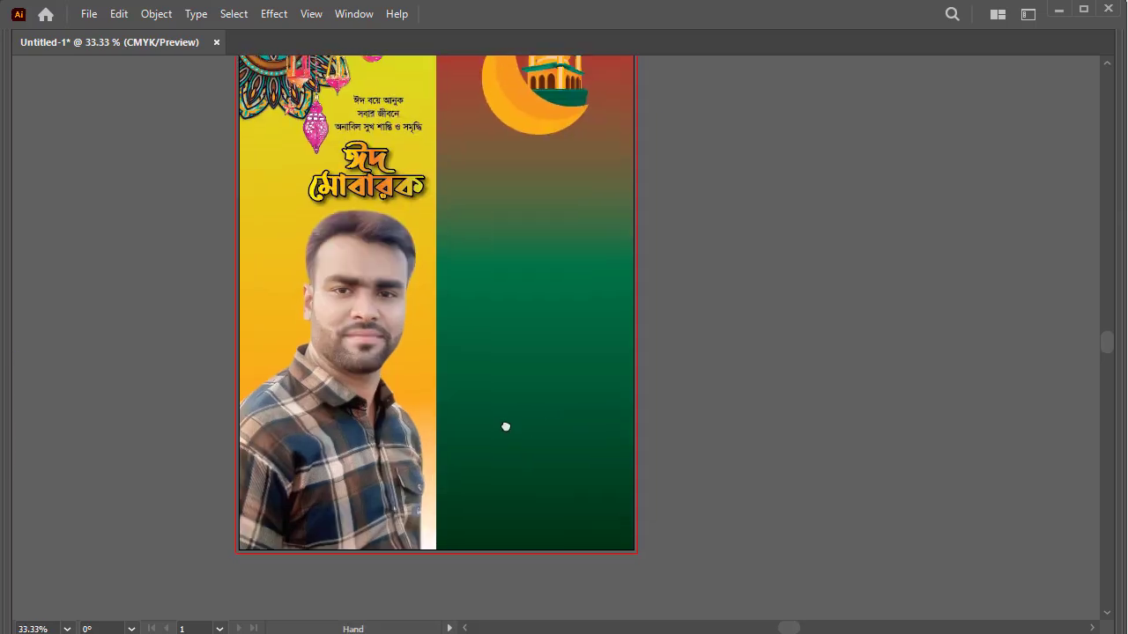
{"action": "mouse_move", "coordinate": [594, 375]}
{"action": "left_mouse_down"}
{"action": "mouse_move", "coordinate": [514, 371]}
{"action": "mouse_move", "coordinate": [513, 425]}
{"action": "mouse_move", "coordinate": [440, 431]}
{"action": "left_mouse_up"}
{"action": "left_click", "coordinate": [397, 311]}
{"action": "key", "text": "shift+Tab"}
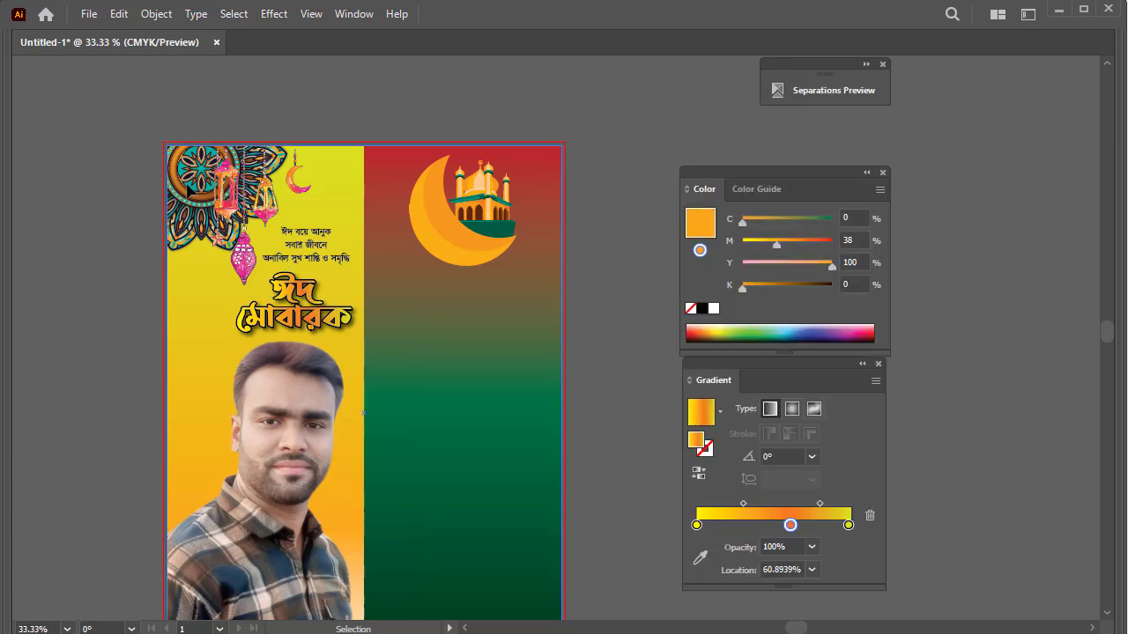
{"action": "key", "text": "Tab"}
Step: Type 'পবিত্র ঈদ-উল-আযহা উপলক্ষে সবাইকে জানাই-' on the green panel and enlarge it
{"action": "key", "text": "t"}
{"action": "key", "text": "Tab"}
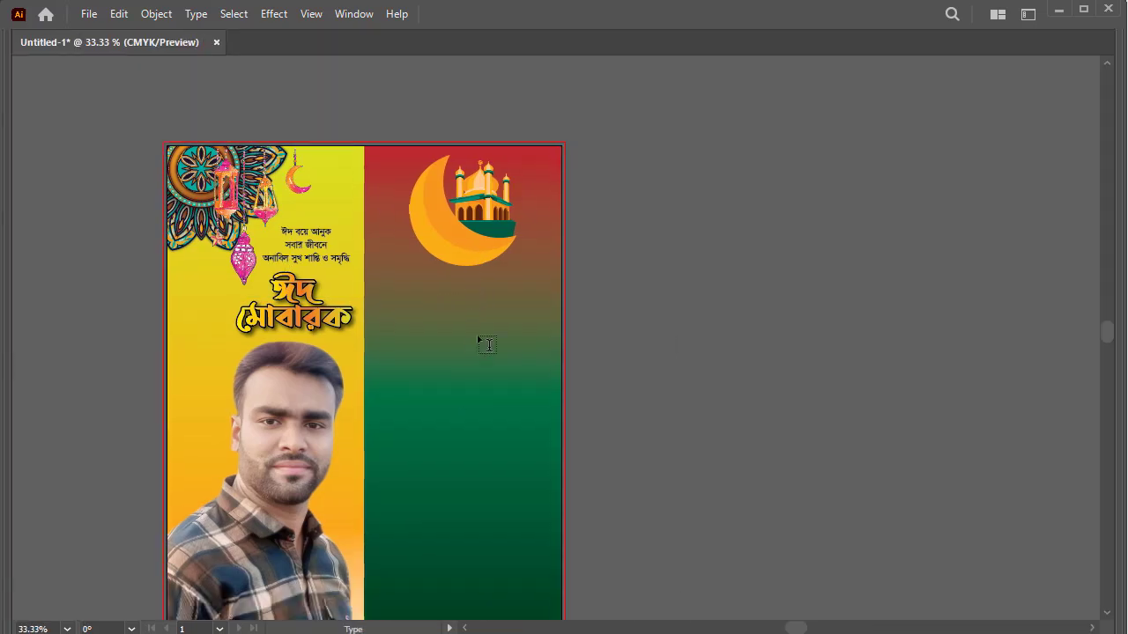
{"action": "left_click", "coordinate": [423, 335]}
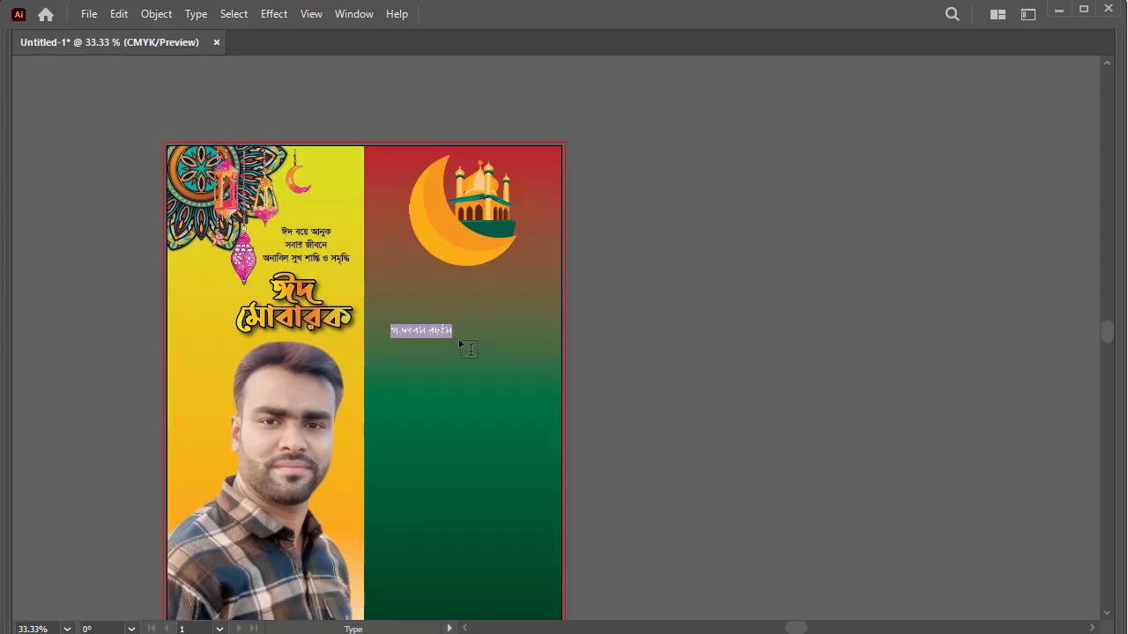
{"action": "type", "text": "পবিত্র ঈদ"}
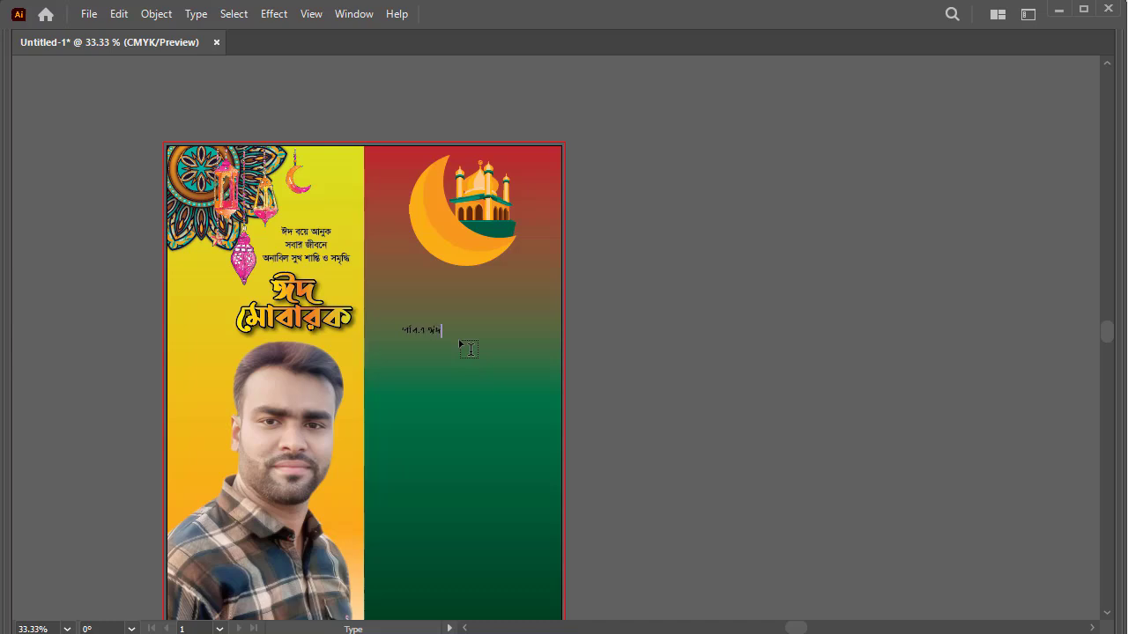
{"action": "type", "text": "আয"}
{"action": "type", "text": "হার"}
{"action": "key", "text": "BackSpace"}
{"action": "type", "text": "লক্ষ"}
{"action": "type", "text": "ে"}
{"action": "type", "text": " সবা"}
{"action": "type", "text": "ইকে"}
{"action": "type", "text": " ক"}
{"action": "type", "text": " জ"}
{"action": "type", "text": "ানাই"}
{"action": "key", "text": "Escape"}
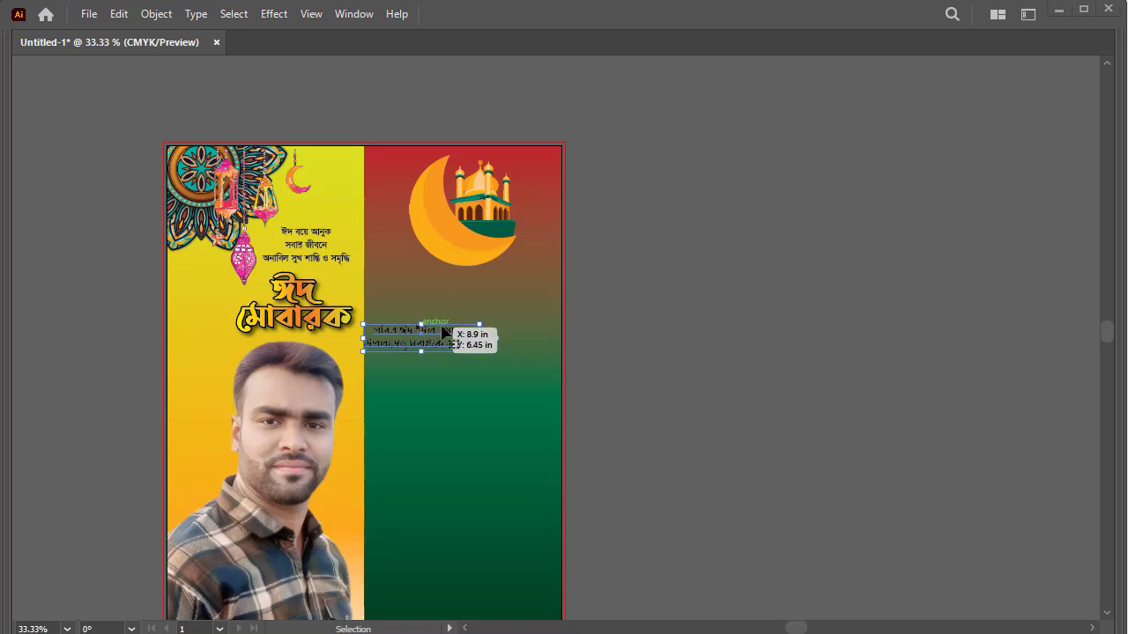
{"action": "left_click_drag", "start_coordinate": [480, 324], "coordinate": [559, 273]}
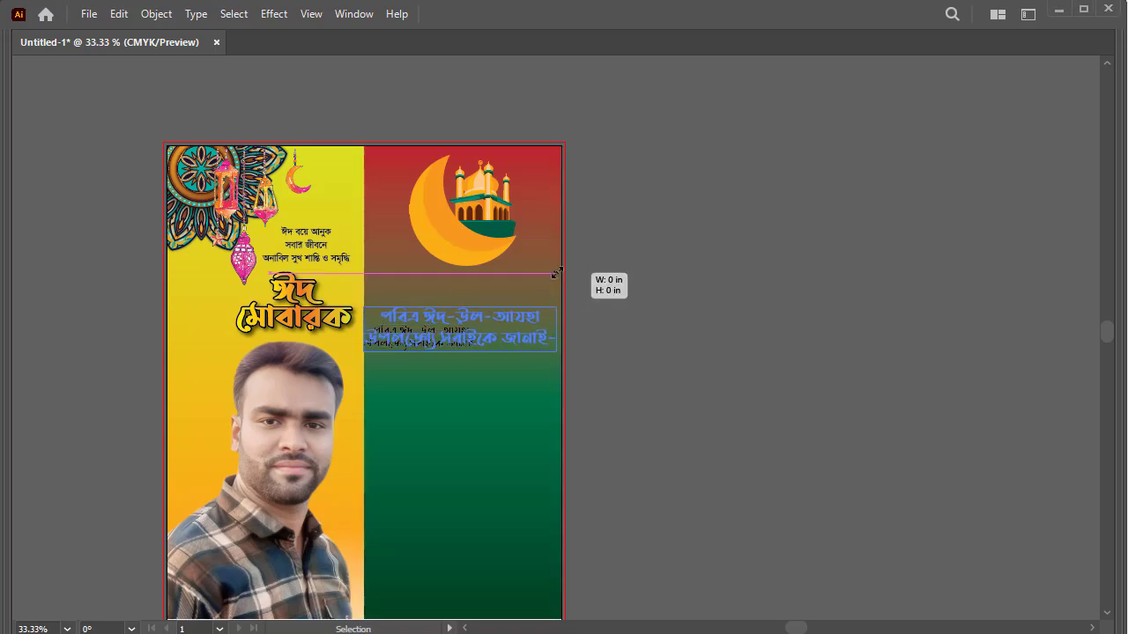
Step: Enter and then exit isolation mode on the gradient background rectangle
{"action": "key", "text": "ctrl+equal"}
{"action": "key", "text": "ctrl+equal"}
{"action": "key", "text": "Tab"}
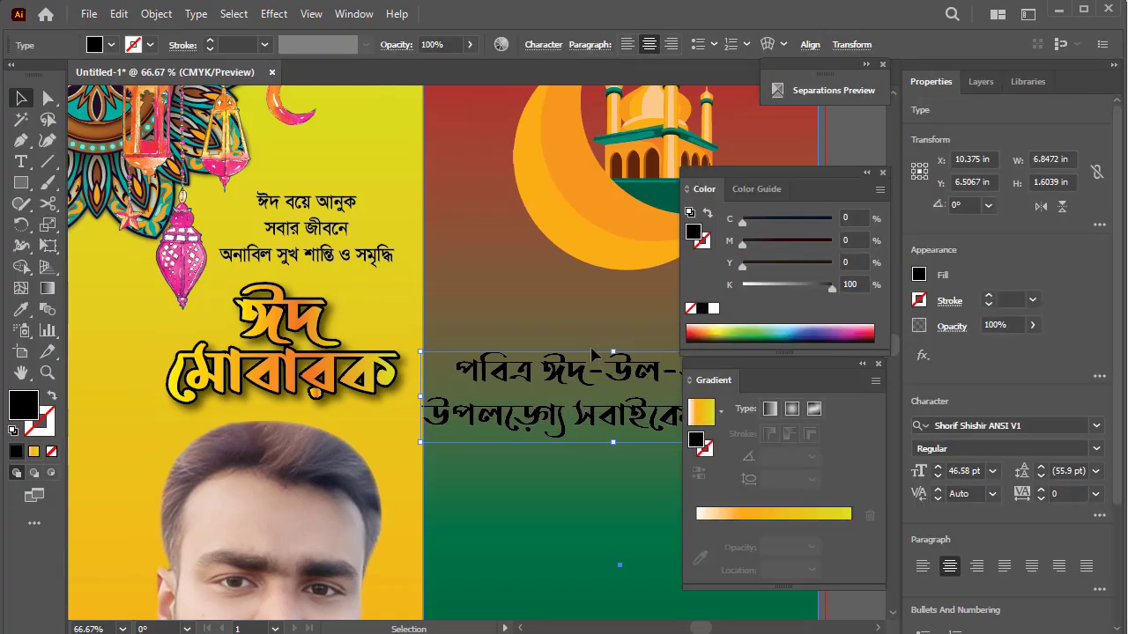
{"action": "double_click", "coordinate": [579, 379]}
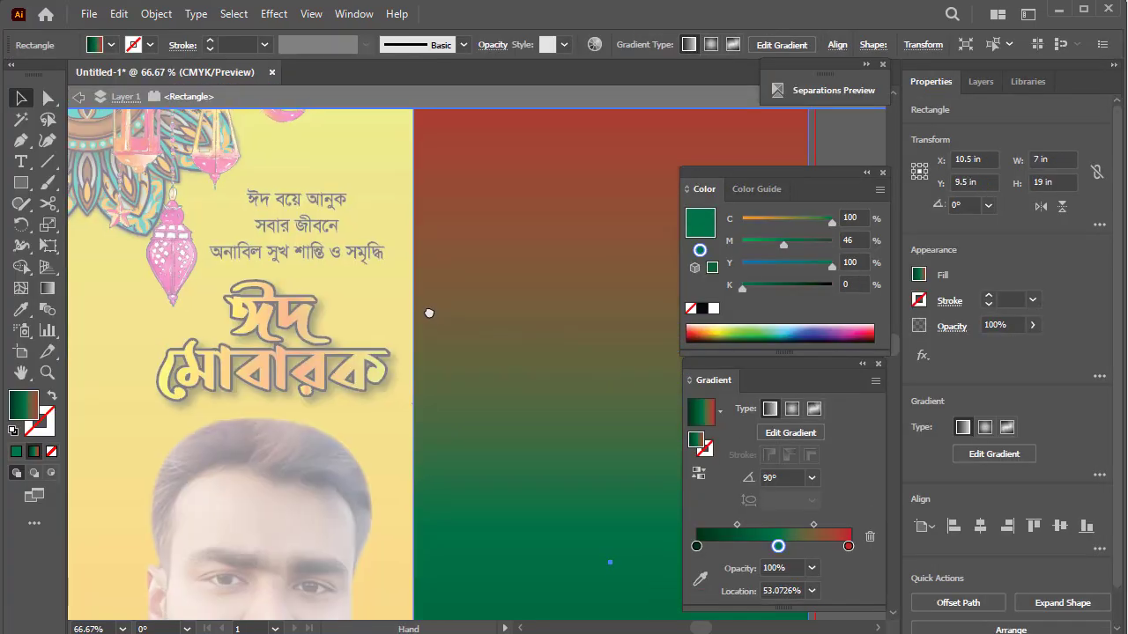
{"action": "scroll", "coordinate": [484, 328], "scroll_direction": "right", "scroll_amount": 5}
{"action": "scroll", "coordinate": [484, 328], "scroll_direction": "down", "scroll_amount": 1}
{"action": "double_click", "coordinate": [747, 132]}
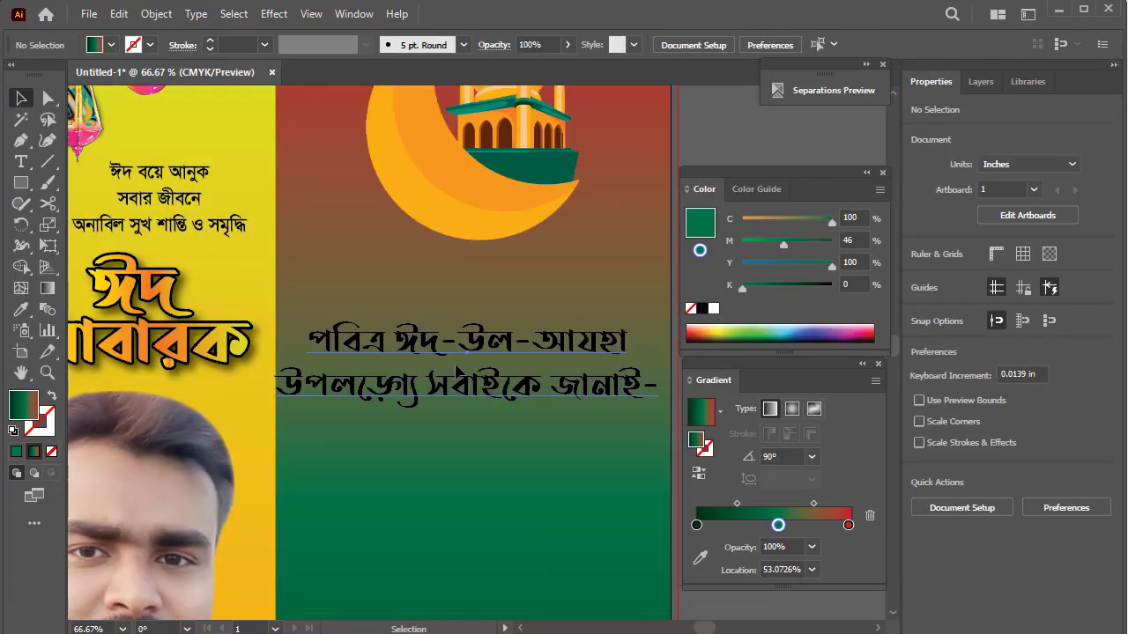
Step: Set the greeting text font to SutonnyMJ Bold
{"action": "left_click", "coordinate": [503, 344]}
{"action": "double_click", "coordinate": [503, 344]}
{"action": "key", "text": "ctrl+a"}
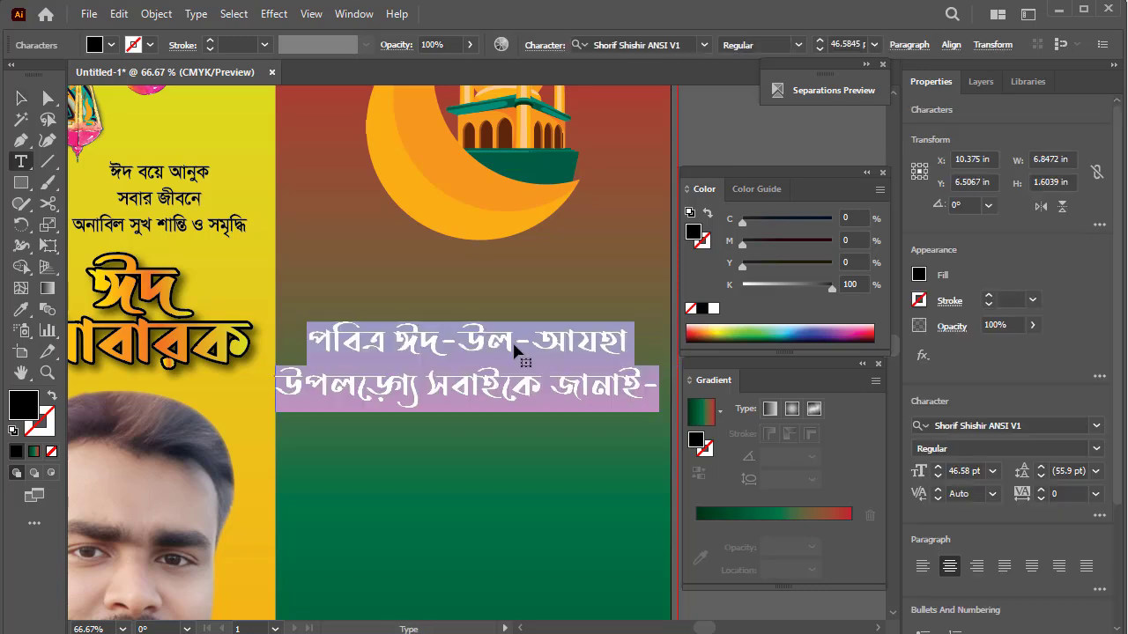
{"action": "left_click", "coordinate": [1096, 426]}
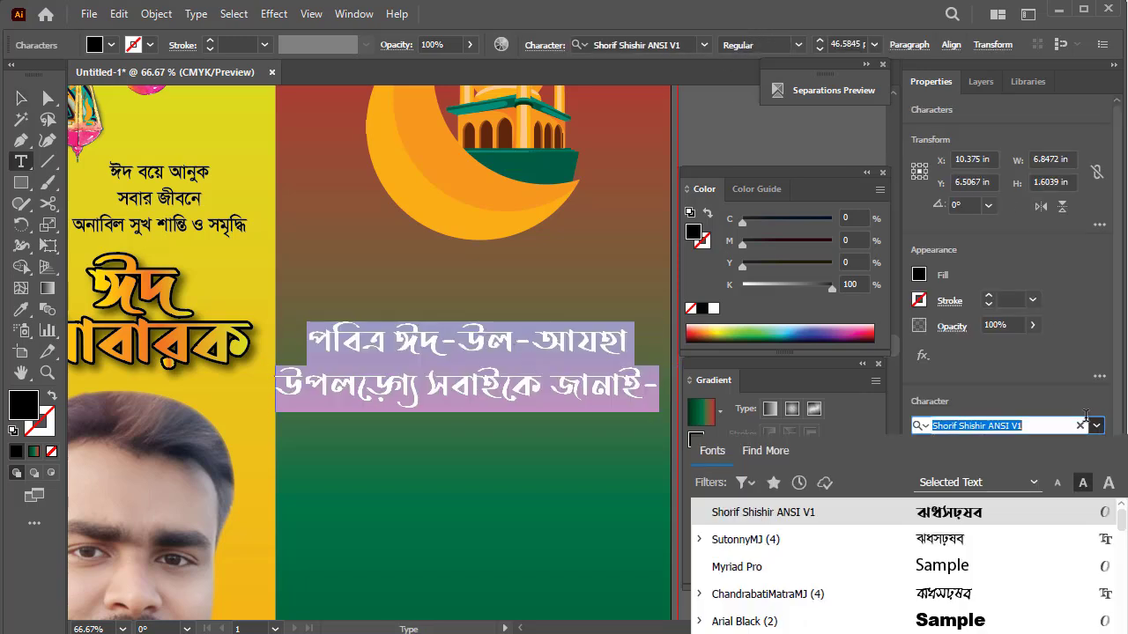
{"action": "left_click", "coordinate": [757, 549]}
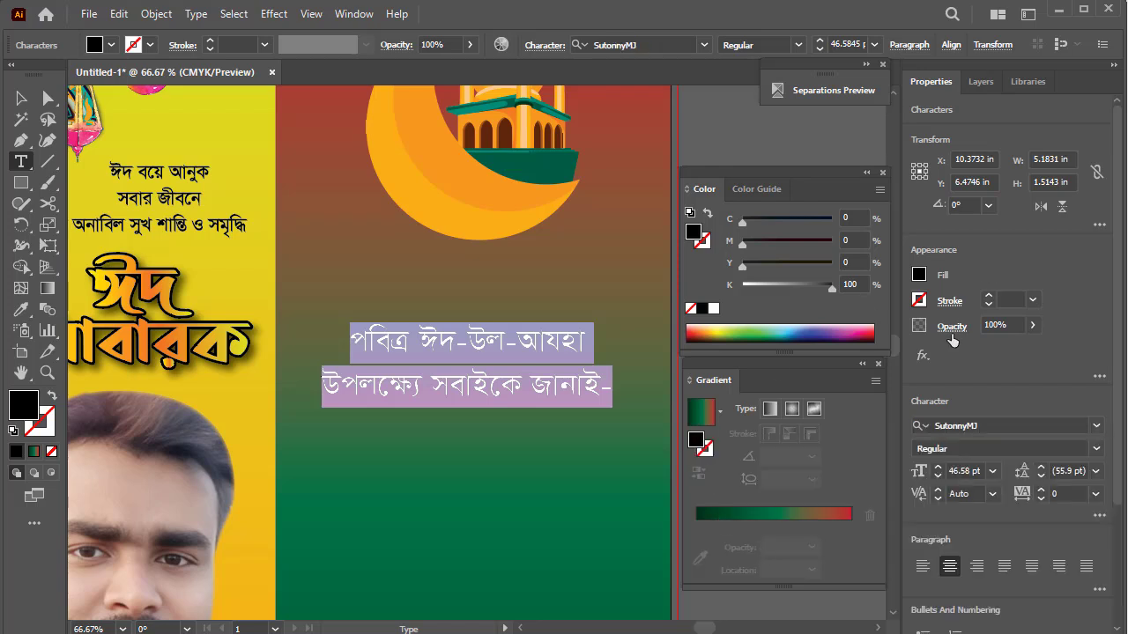
{"action": "left_click", "coordinate": [1096, 448]}
{"action": "left_click", "coordinate": [934, 502]}
{"action": "left_click", "coordinate": [582, 353]}
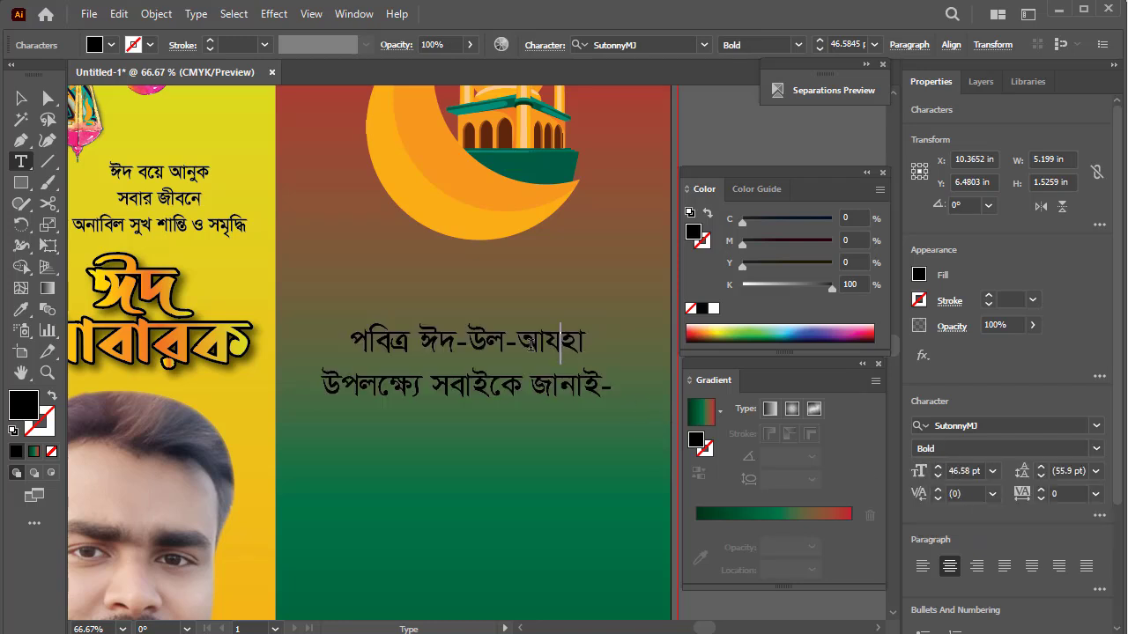
Step: Move the greeting up below the moon and fill it white
{"action": "key", "text": "Escape"}
{"action": "left_click_drag", "start_coordinate": [524, 377], "coordinate": [537, 348]}
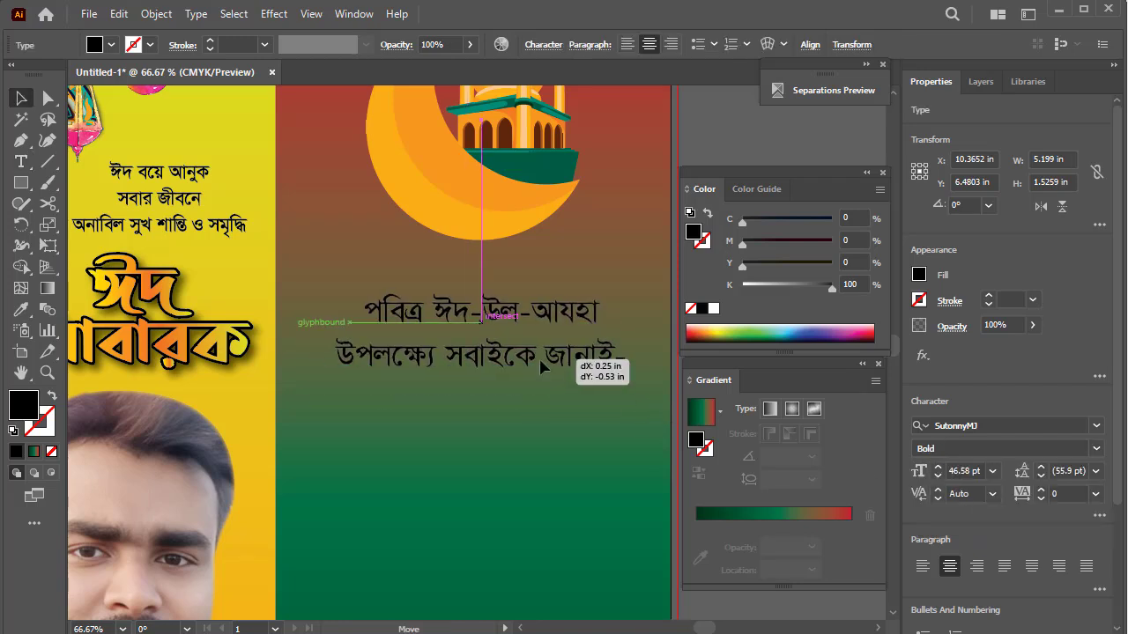
{"action": "key", "text": "ctrl+minus"}
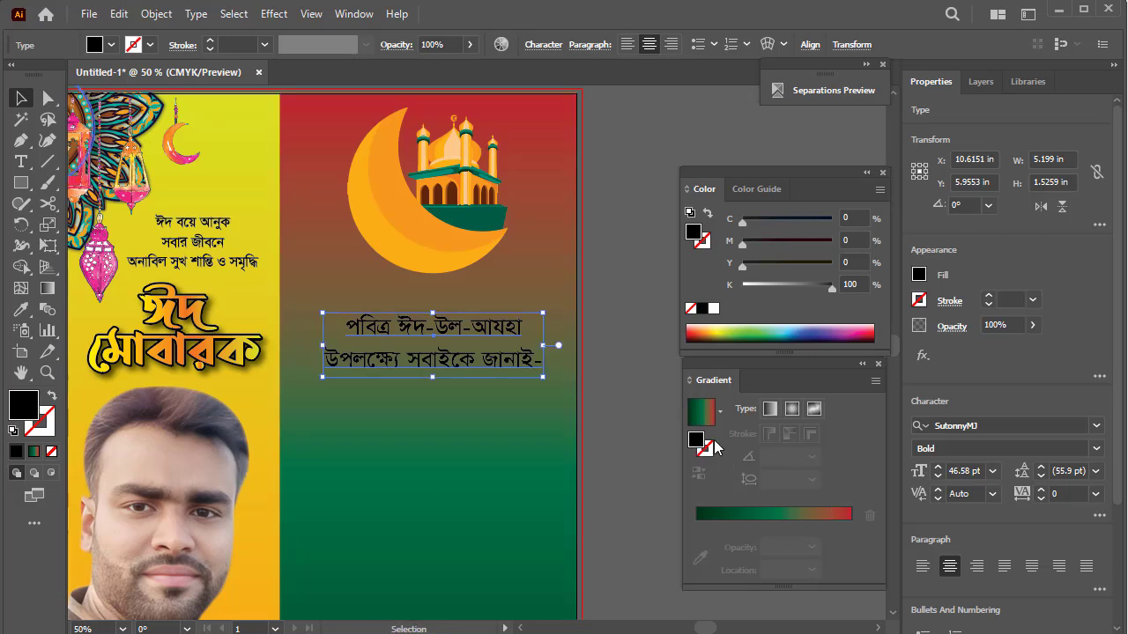
{"action": "double_click", "coordinate": [698, 441]}
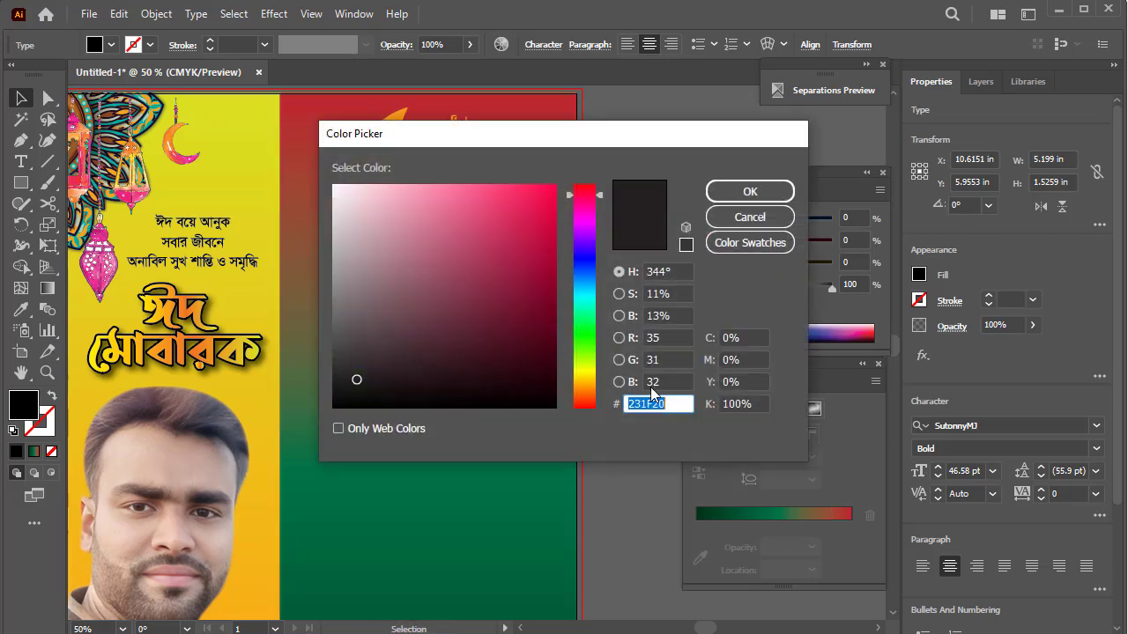
{"action": "left_click", "coordinate": [746, 187]}
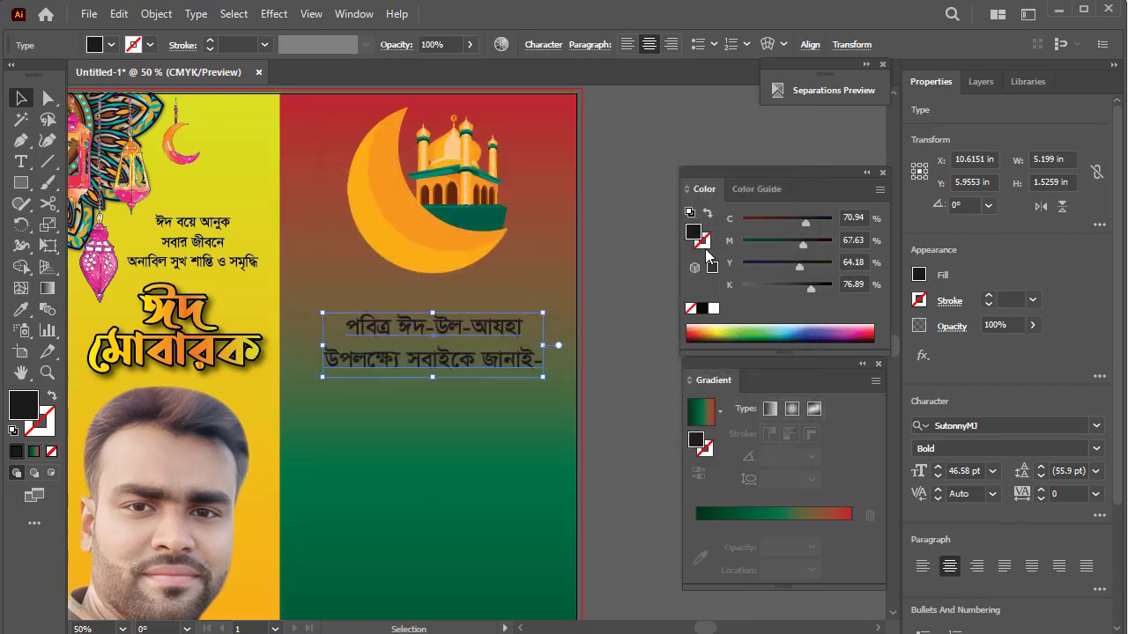
{"action": "left_click", "coordinate": [714, 309]}
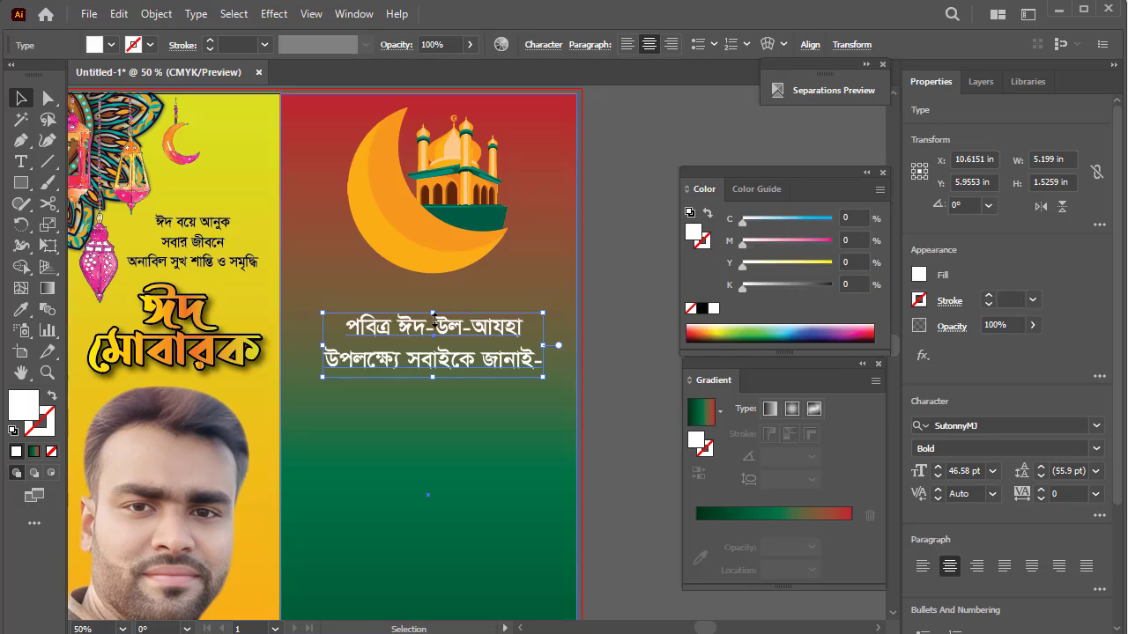
Step: Enlarge the white greeting to 51.79 pt and Alt-drag a copy just below it
{"action": "mouse_move", "coordinate": [524, 371]}
{"action": "left_mouse_down"}
{"action": "mouse_move", "coordinate": [509, 366]}
{"action": "mouse_move", "coordinate": [551, 379]}
{"action": "left_mouse_up"}
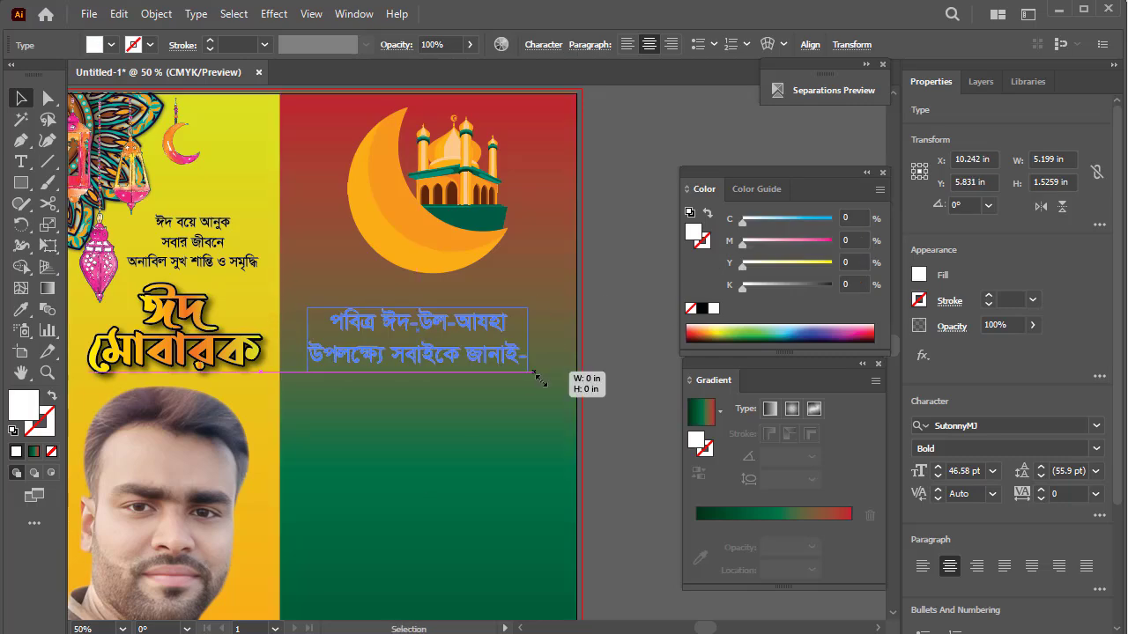
{"action": "left_click_drag", "start_coordinate": [430, 325], "coordinate": [436, 327]}
{"action": "left_click", "coordinate": [534, 378]}
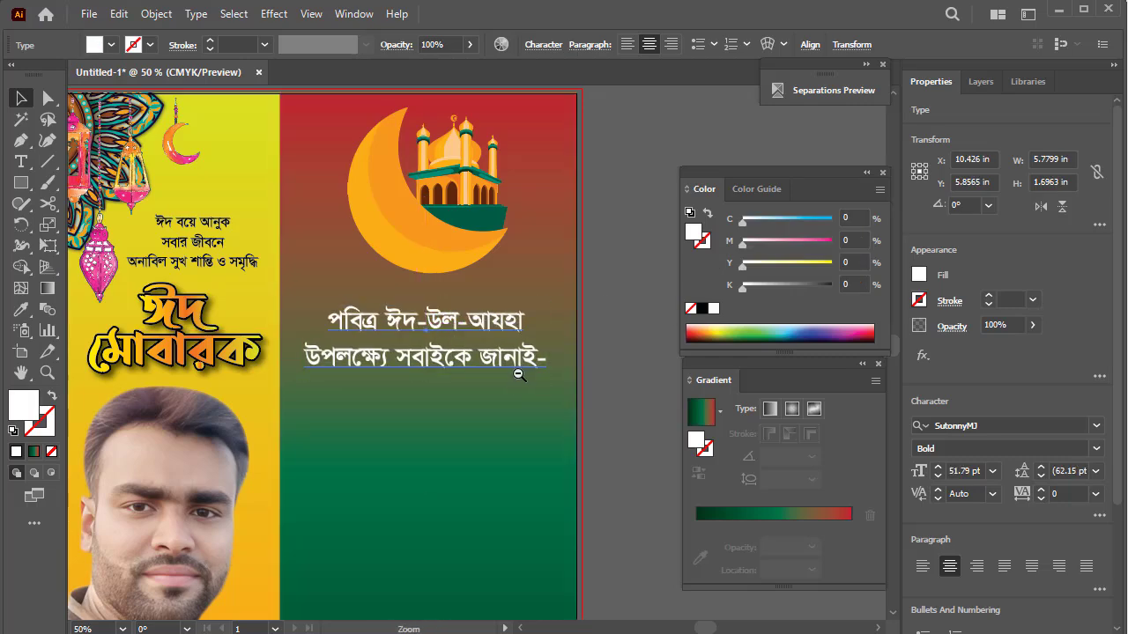
{"action": "key", "text": "Tab"}
{"action": "key", "text": "ctrl+minus"}
{"action": "left_click_drag", "start_coordinate": [397, 201], "coordinate": [397, 267]}
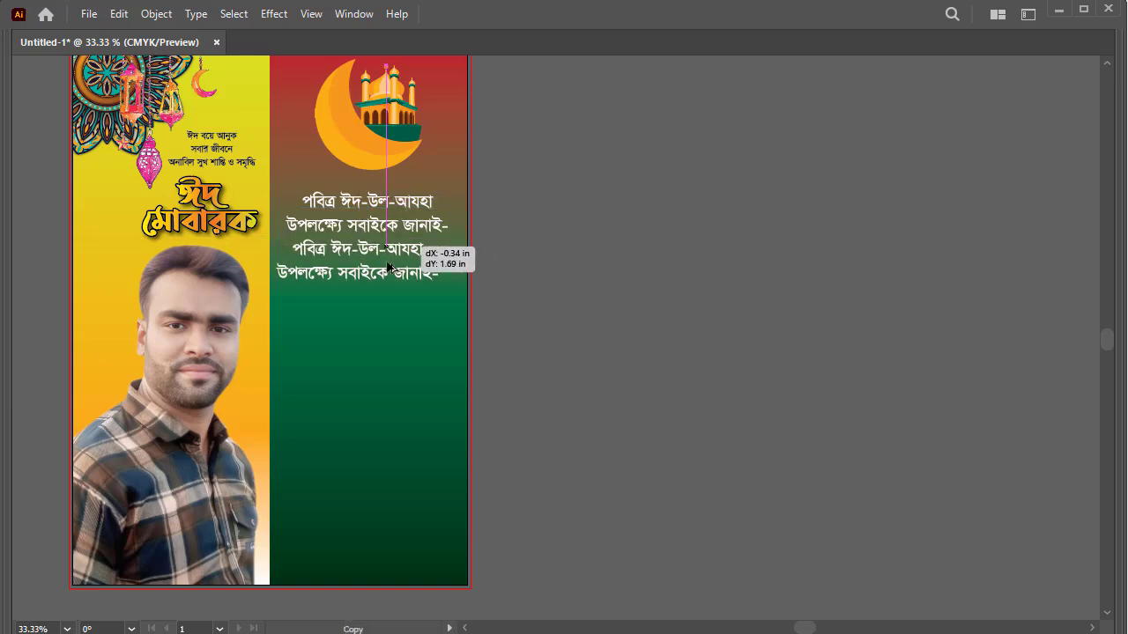
Step: Replace the copy's text with 'ঈদের শুভেচ্ছা' and scale it up
{"action": "double_click", "coordinate": [398, 267]}
{"action": "key", "text": "ctrl+a"}
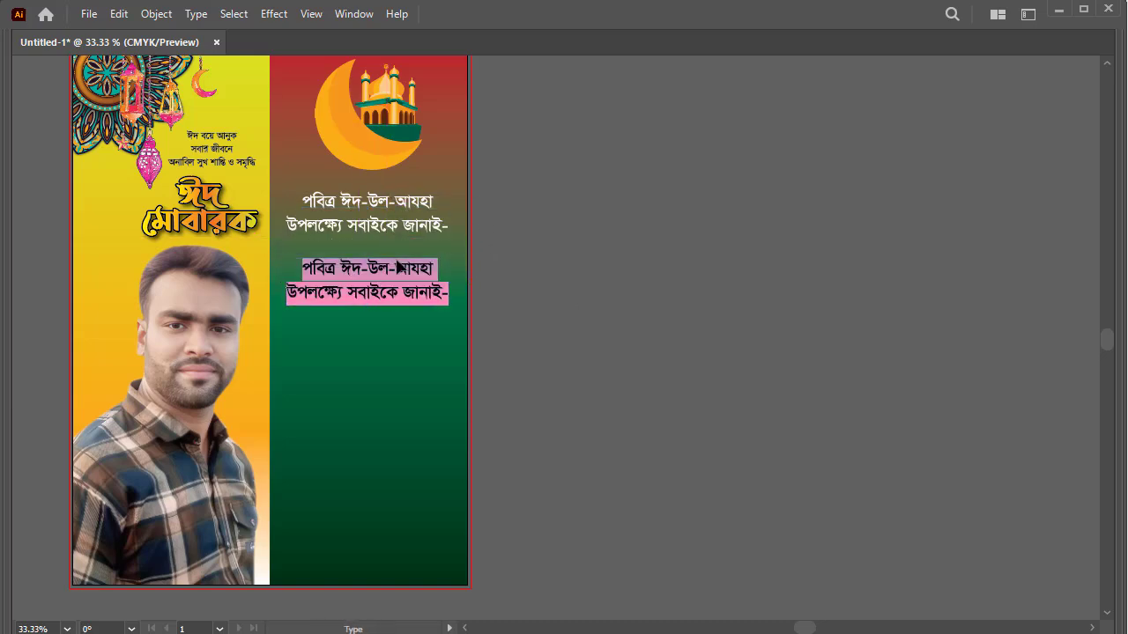
{"action": "type", "text": "ঈদ"}
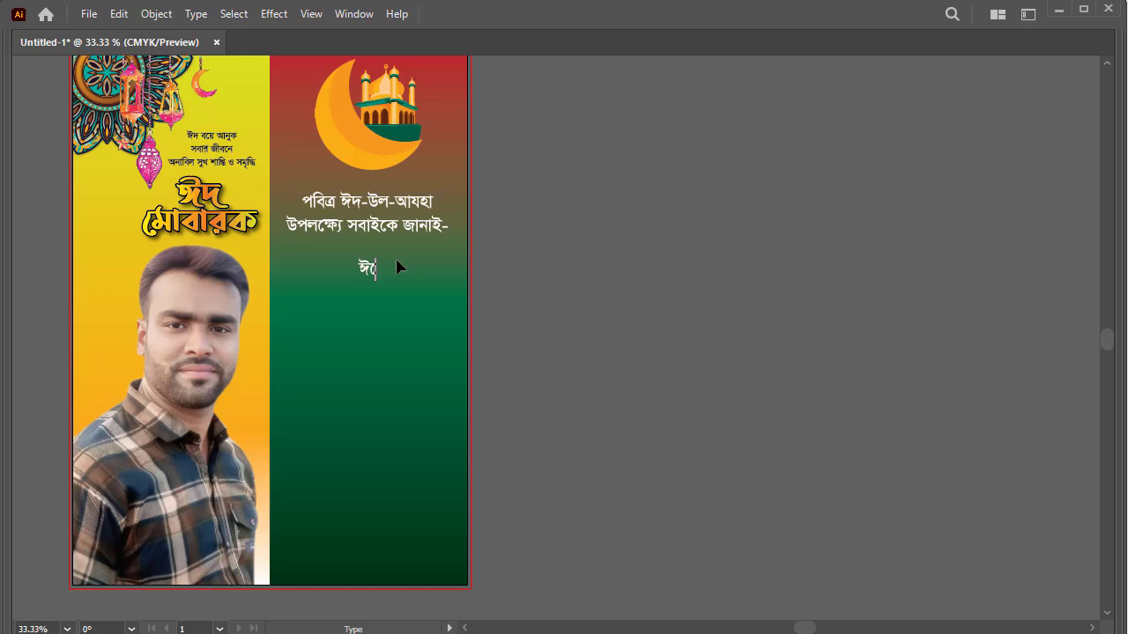
{"action": "type", "text": "ের"}
{"action": "type", "text": "চ্ছ"}
{"action": "type", "text": "া"}
{"action": "key", "text": "BackSpace"}
{"action": "key", "text": "BackSpace"}
{"action": "key", "text": "BackSpace"}
{"action": "key", "text": "BackSpace"}
{"action": "type", "text": "চ্ছা"}
{"action": "key", "text": "Escape"}
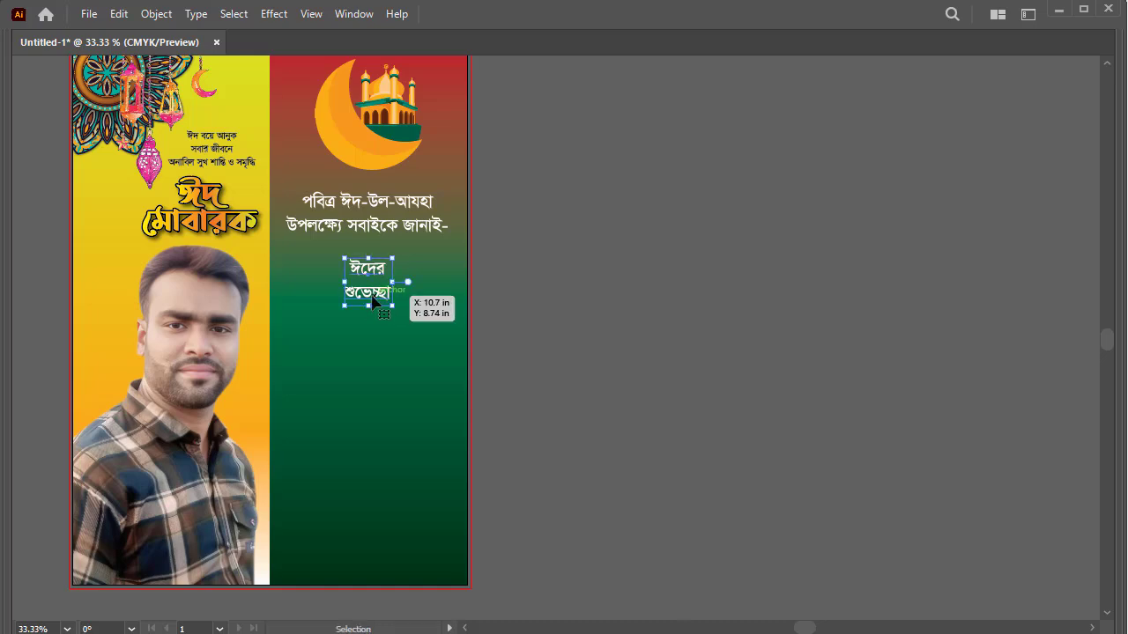
{"action": "mouse_move", "coordinate": [368, 307]}
{"action": "left_mouse_down"}
{"action": "mouse_move", "coordinate": [370, 366]}
{"action": "mouse_move", "coordinate": [362, 294]}
{"action": "left_mouse_up"}
Step: Set the heading font to Shorif Shishir ANSI V1 and convert it to outlines
{"action": "key", "text": "Tab"}
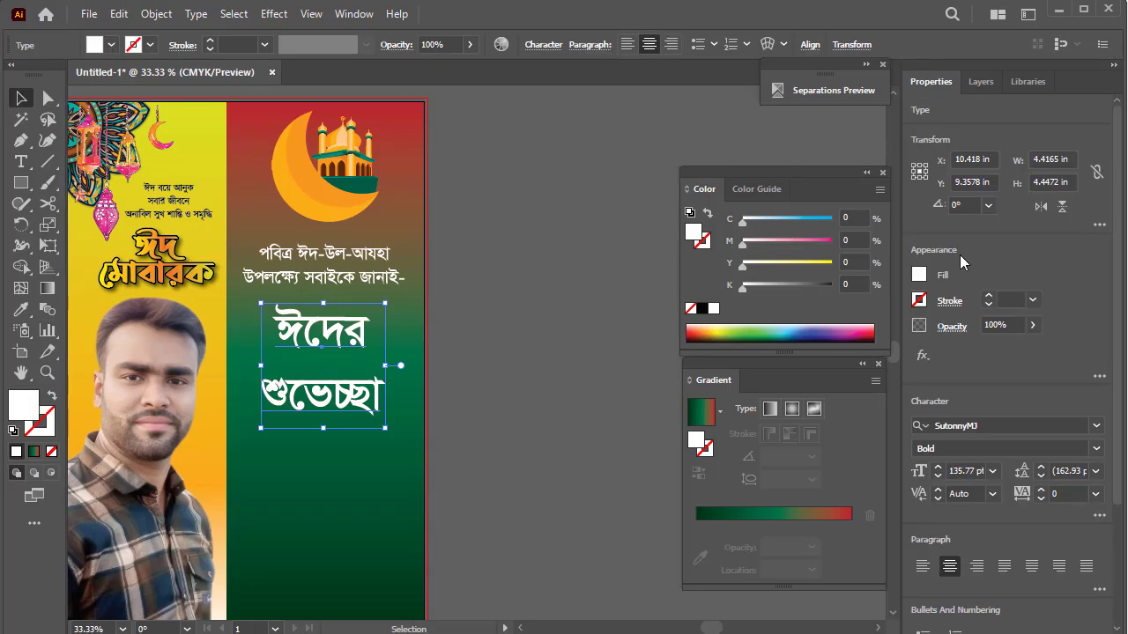
{"action": "left_click", "coordinate": [1096, 426]}
{"action": "scroll", "coordinate": [994, 550], "scroll_direction": "down", "scroll_amount": 5}
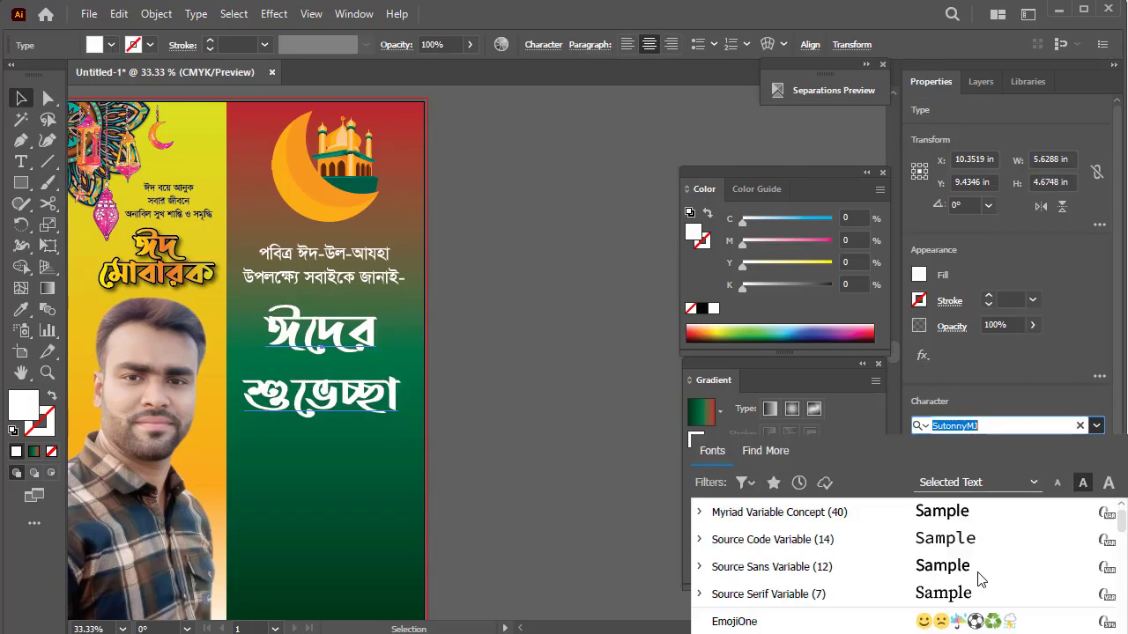
{"action": "scroll", "coordinate": [981, 579], "scroll_direction": "up", "scroll_amount": 5}
{"action": "scroll", "coordinate": [981, 579], "scroll_direction": "up", "scroll_amount": 5}
{"action": "left_click", "coordinate": [965, 540]}
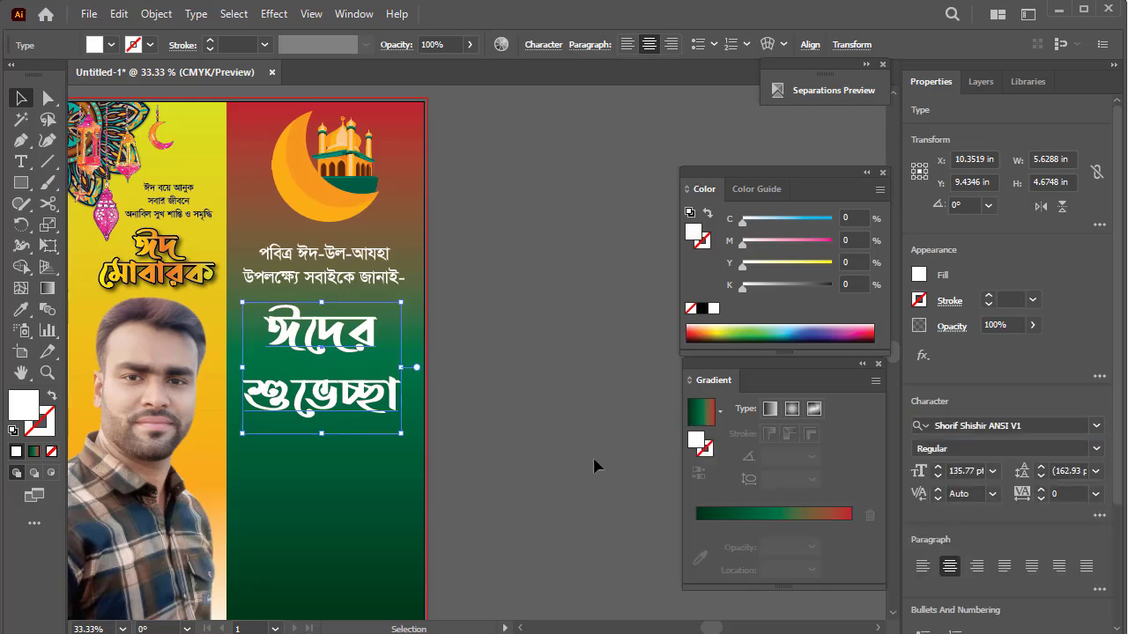
{"action": "right_click", "coordinate": [326, 339]}
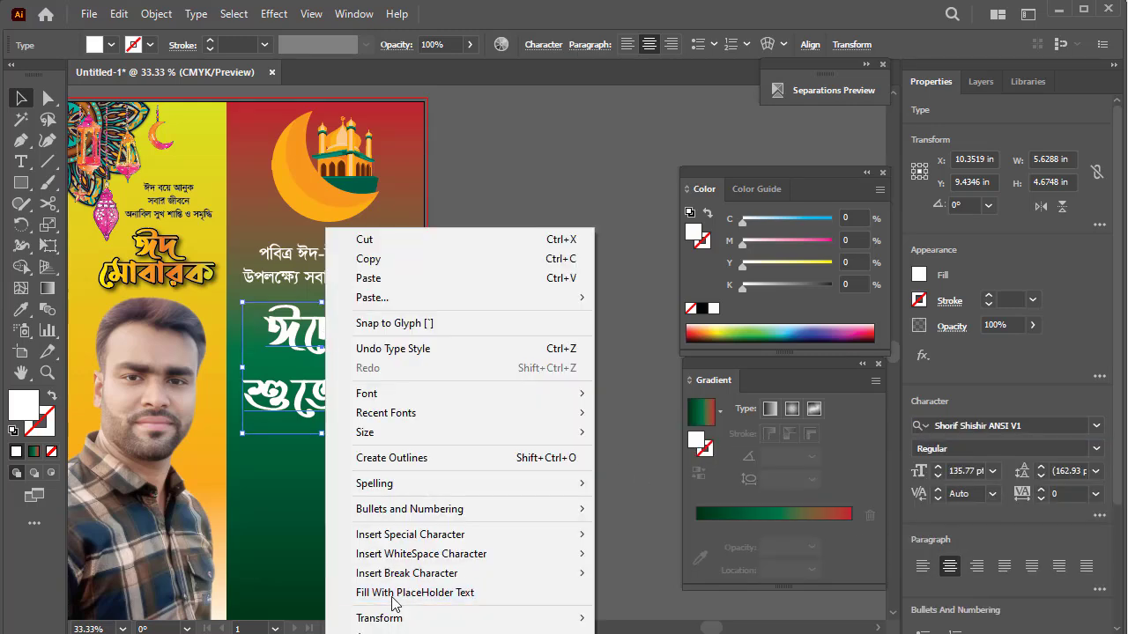
{"action": "left_click", "coordinate": [401, 458]}
{"action": "right_click", "coordinate": [344, 373]}
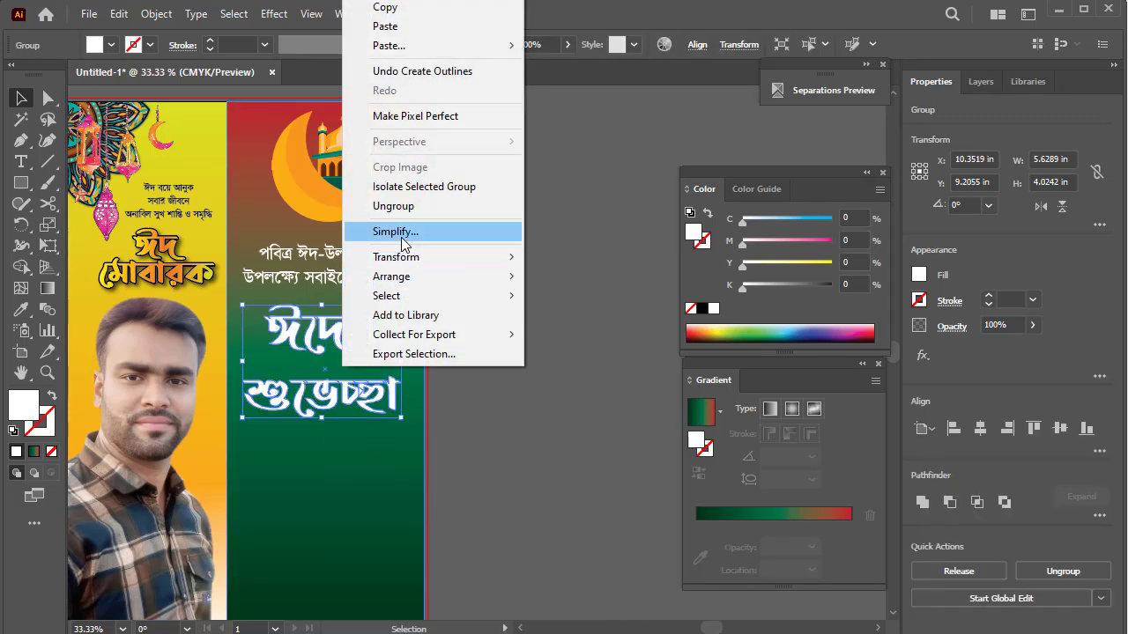
Step: Ungroup the outlined heading and move the second word up closer to the first
{"action": "left_click", "coordinate": [393, 207]}
{"action": "left_click", "coordinate": [448, 515]}
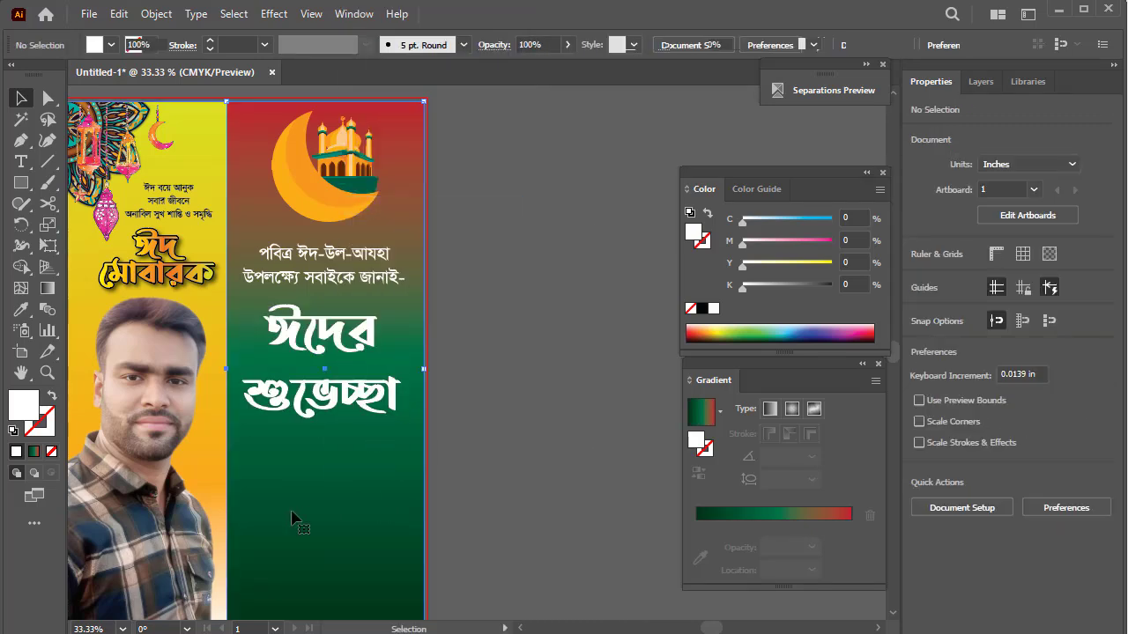
{"action": "left_click_drag", "start_coordinate": [463, 450], "coordinate": [271, 375]}
{"action": "left_click", "coordinate": [271, 379]}
{"action": "left_click_drag", "start_coordinate": [353, 388], "coordinate": [350, 375]}
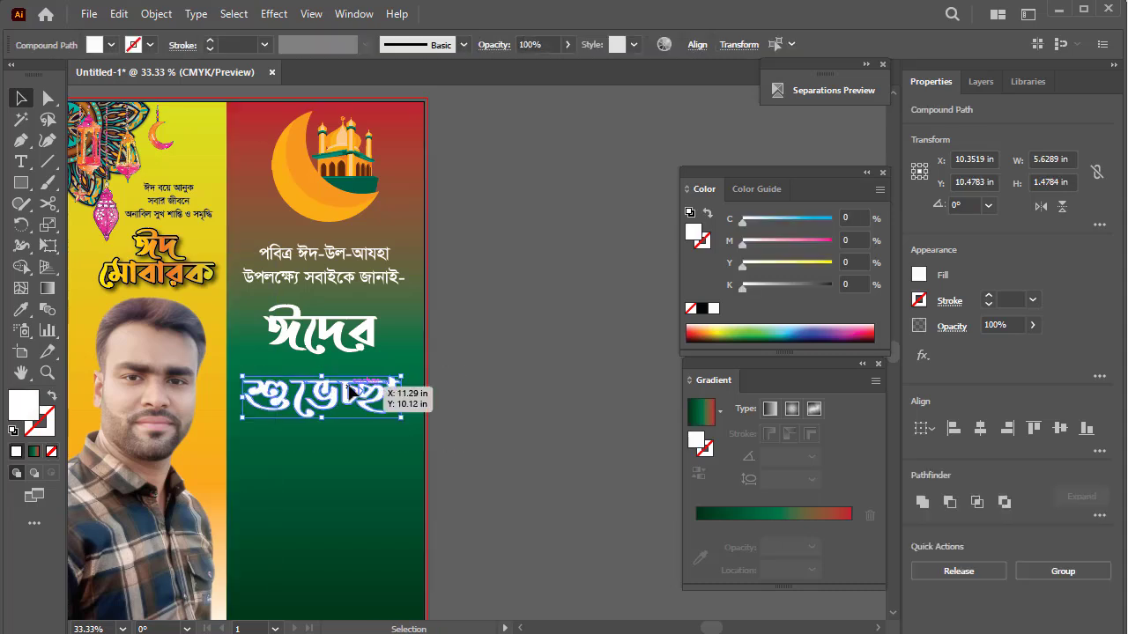
{"action": "left_click", "coordinate": [325, 473]}
Step: Combine both heading lines into a compound path and unite them with Pathfinder
{"action": "left_click_drag", "start_coordinate": [325, 473], "coordinate": [235, 320]}
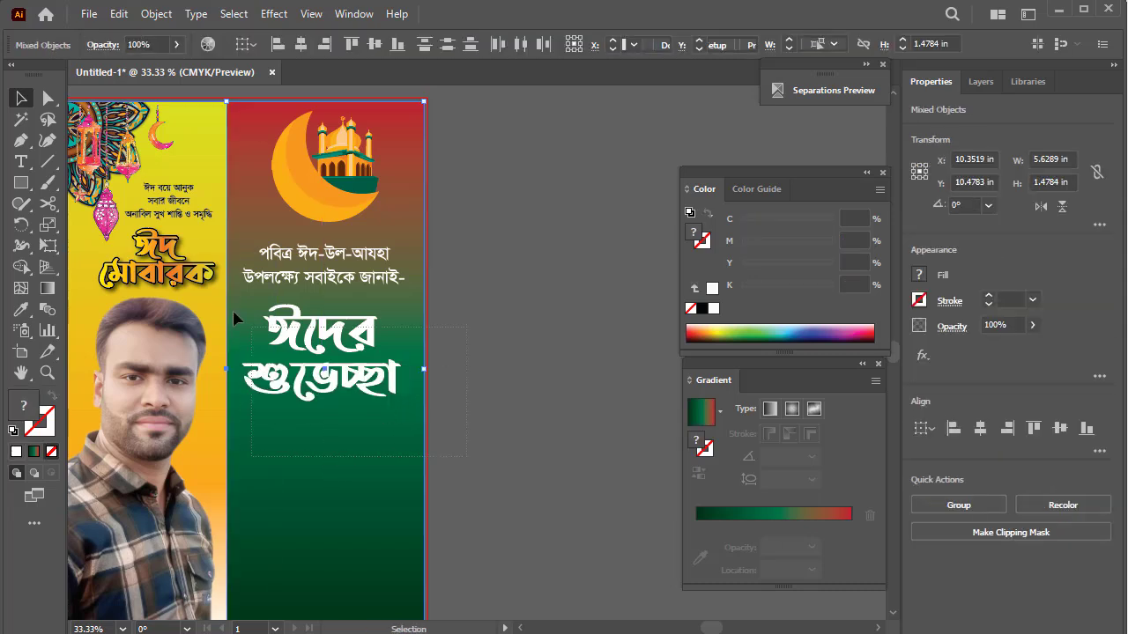
{"action": "key", "text": "ctrl+8"}
{"action": "key", "text": "ctrl+a"}
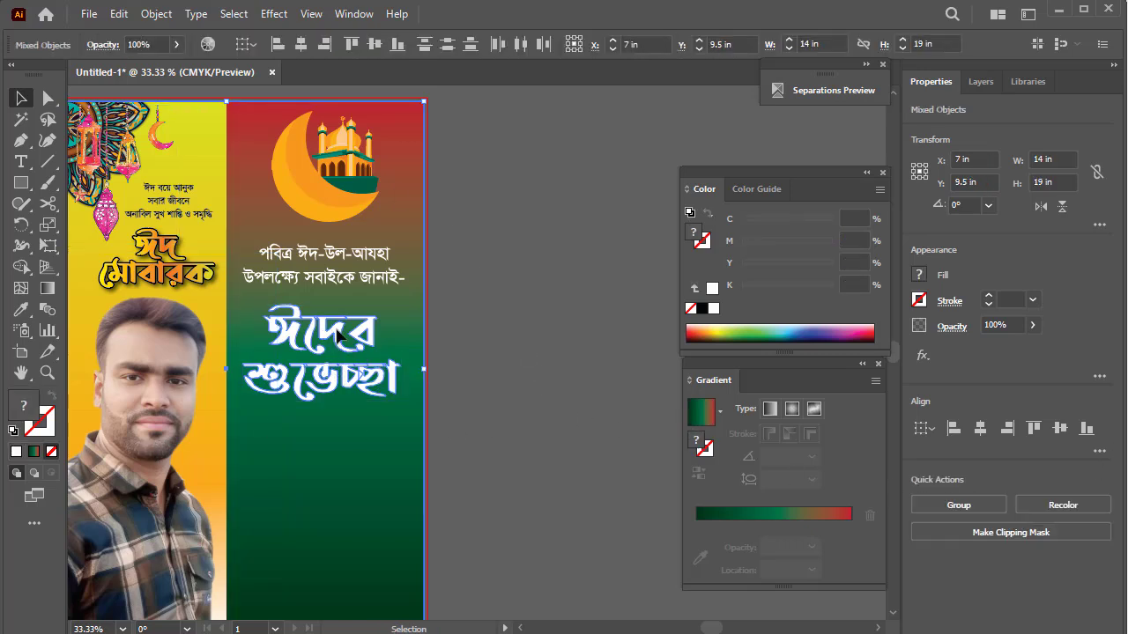
{"action": "left_click", "coordinate": [317, 388]}
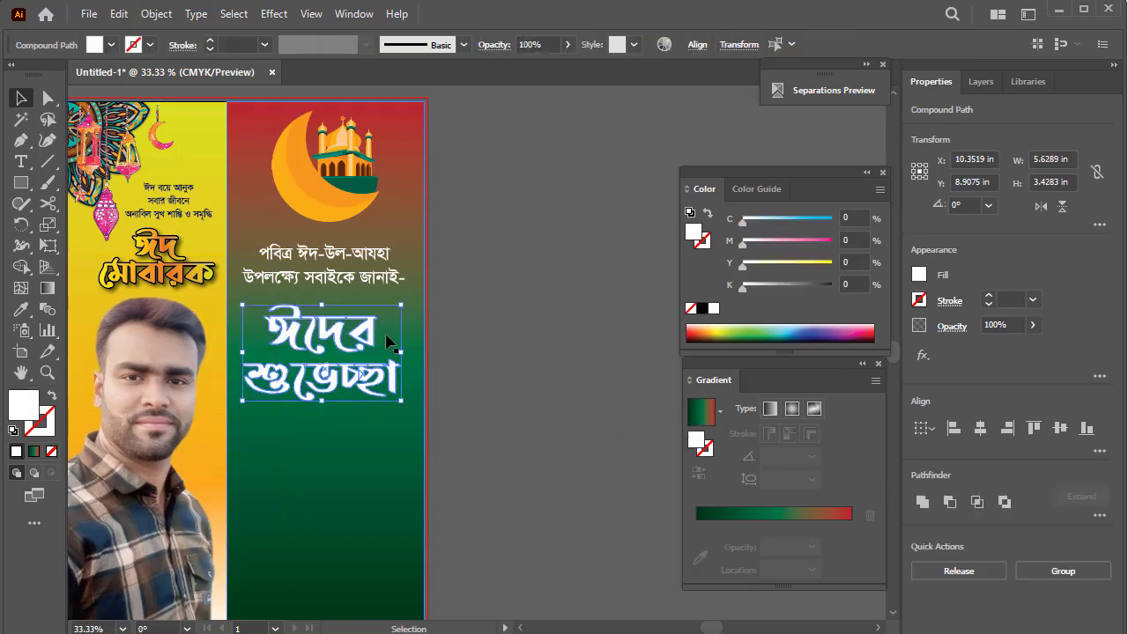
{"action": "left_click", "coordinate": [924, 504]}
Step: Set the heading fill to yellow and reselect the whole heading
{"action": "left_click", "coordinate": [534, 346]}
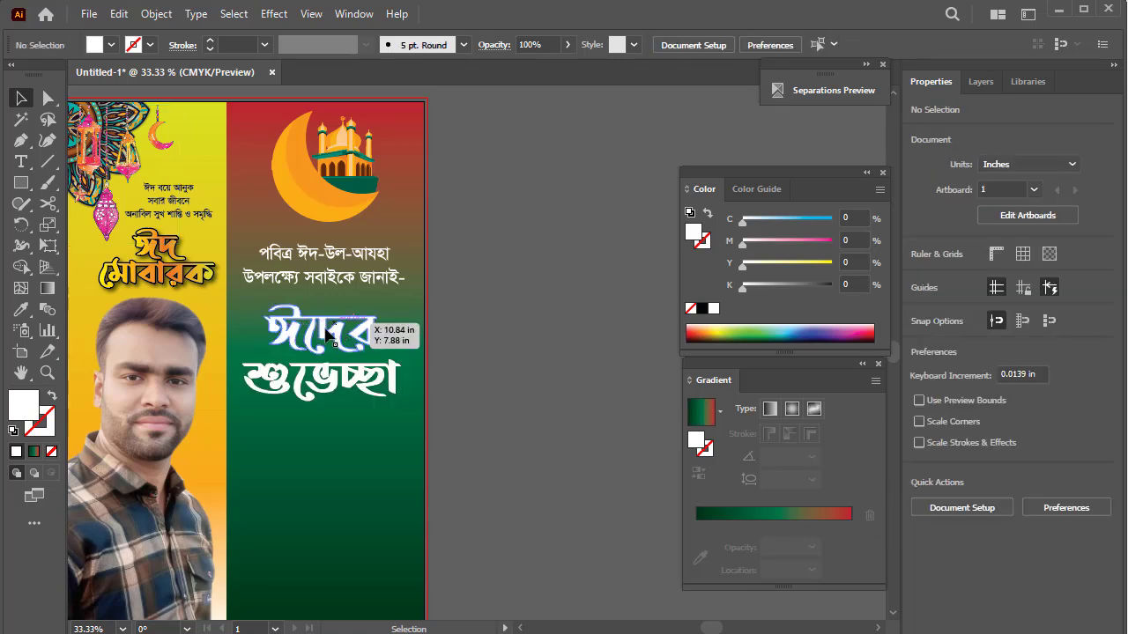
{"action": "left_click", "coordinate": [328, 333]}
{"action": "left_click_drag", "start_coordinate": [823, 262], "coordinate": [989, 273]}
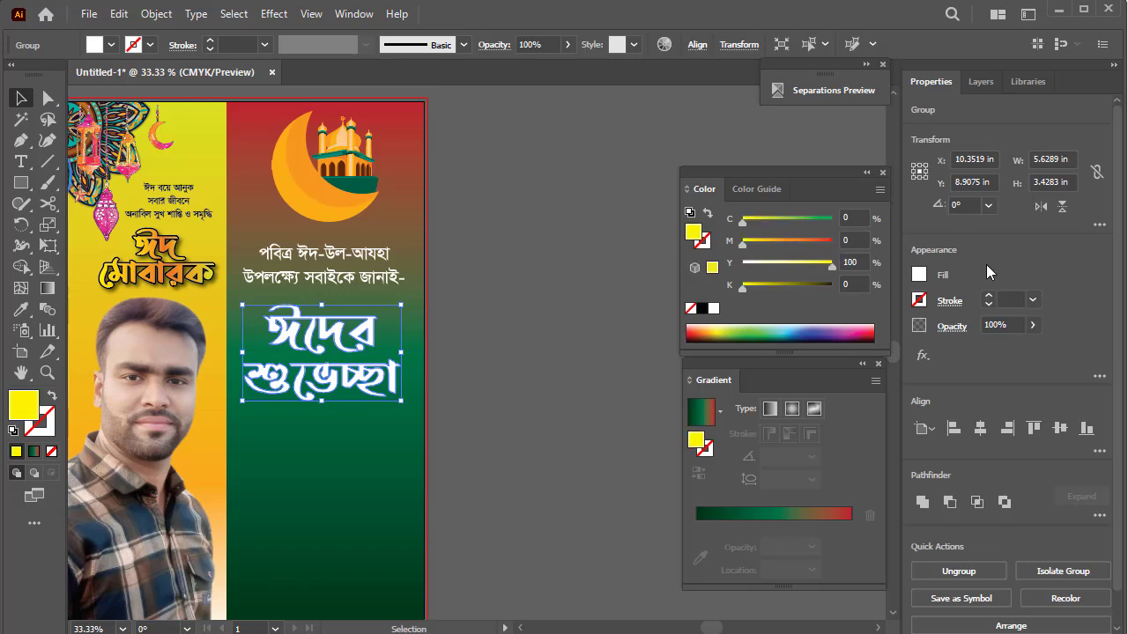
{"action": "left_click", "coordinate": [591, 294]}
{"action": "key", "text": "a"}
{"action": "left_click", "coordinate": [365, 340]}
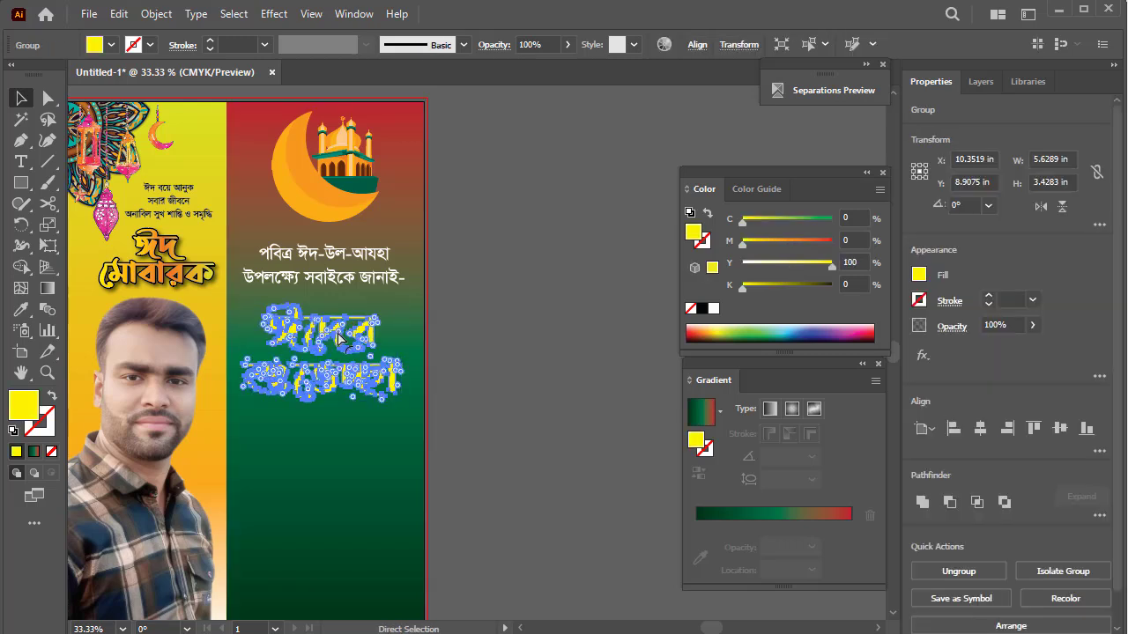
{"action": "key", "text": "v"}
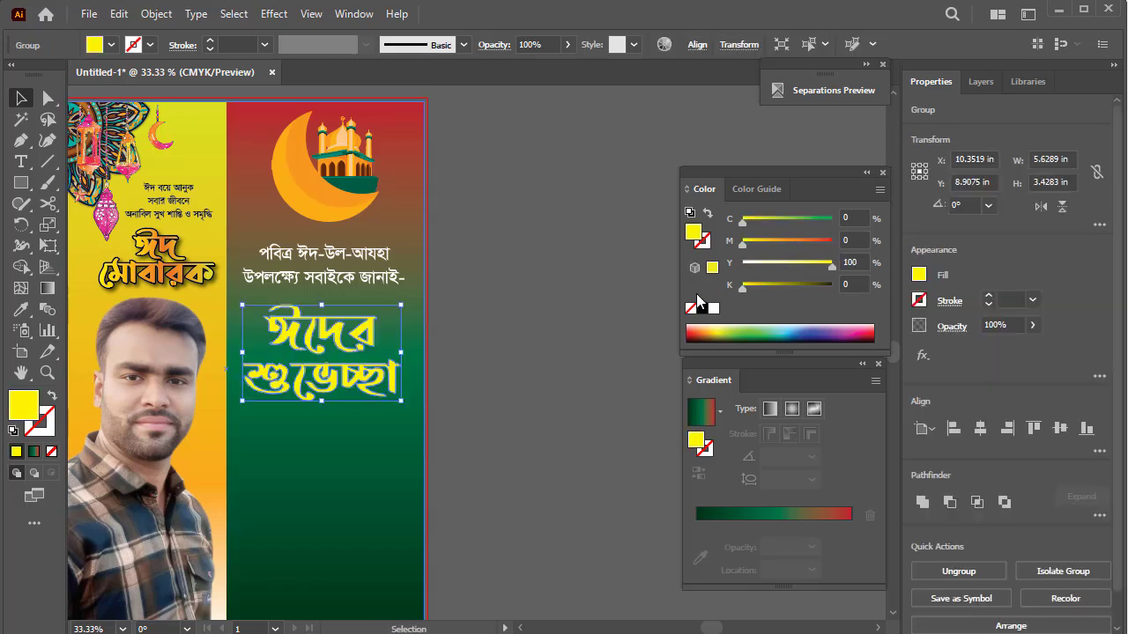
Step: Give the heading a 9 pt black stroke with round caps and round corners
{"action": "left_click", "coordinate": [703, 308]}
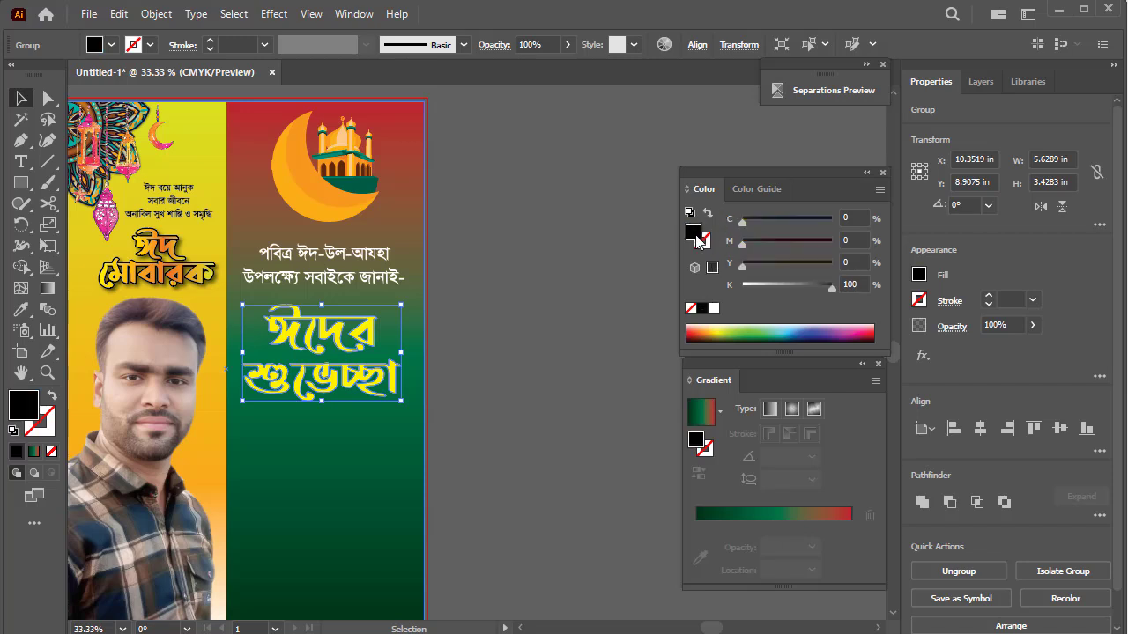
{"action": "left_click", "coordinate": [702, 239]}
{"action": "left_click", "coordinate": [702, 309]}
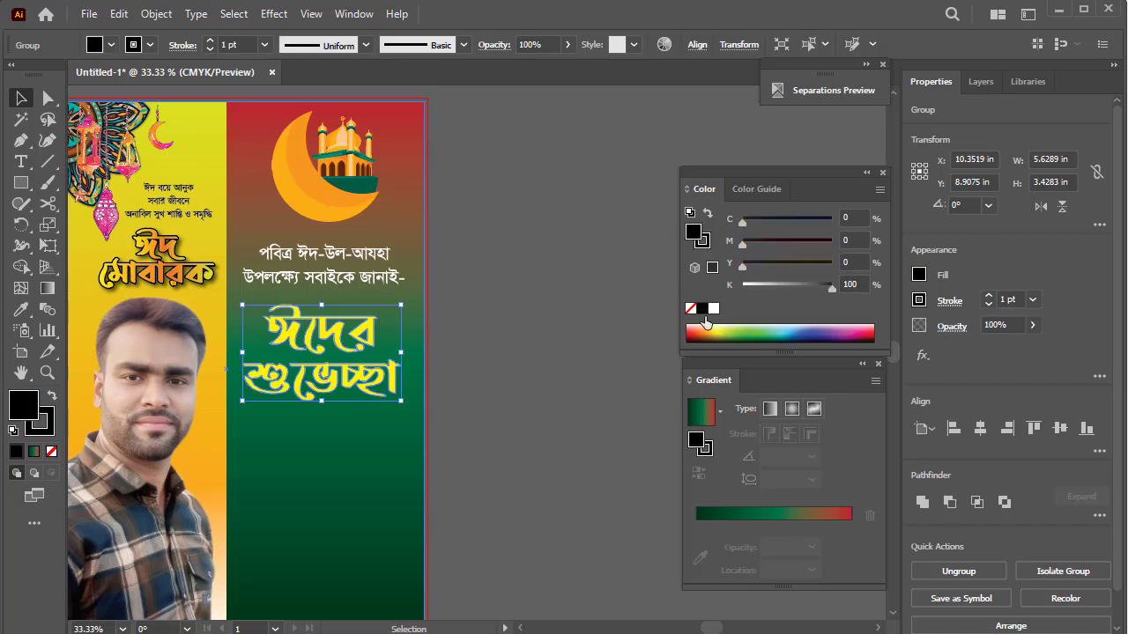
{"action": "left_click", "coordinate": [210, 39]}
{"action": "left_click", "coordinate": [210, 40]}
{"action": "left_click", "coordinate": [210, 40]}
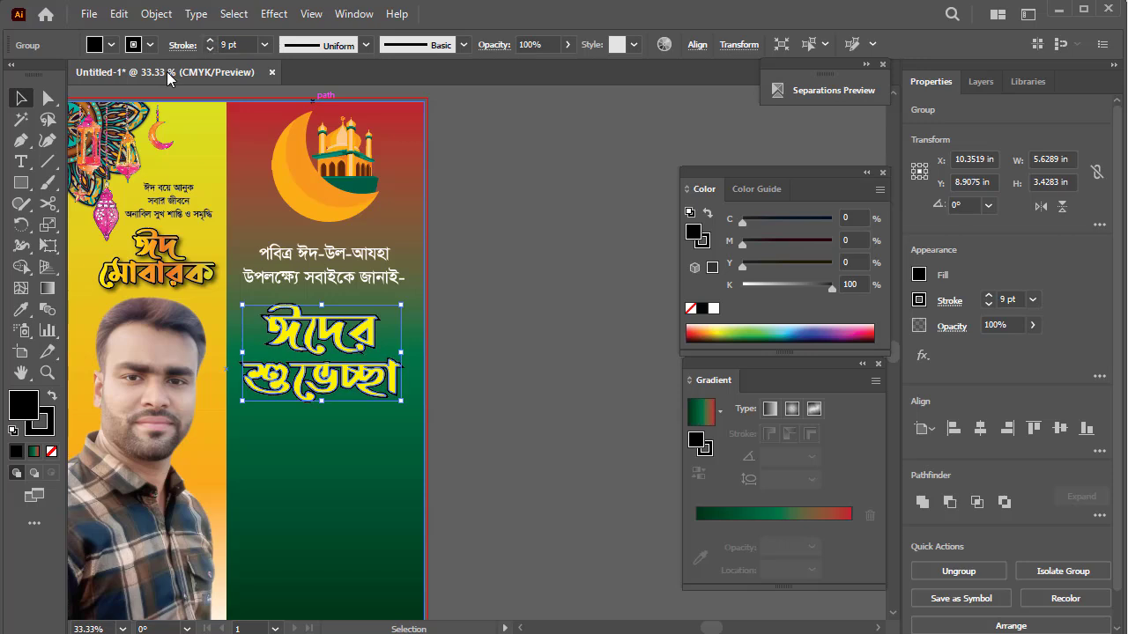
{"action": "left_click", "coordinate": [181, 46]}
{"action": "left_click", "coordinate": [88, 89]}
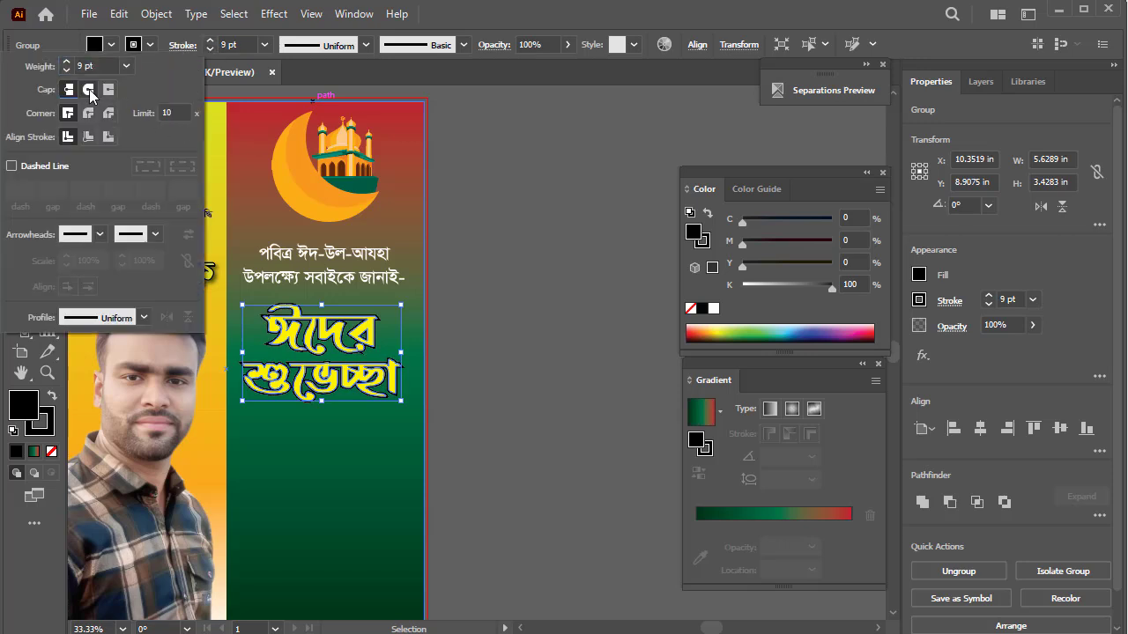
{"action": "left_click", "coordinate": [88, 112]}
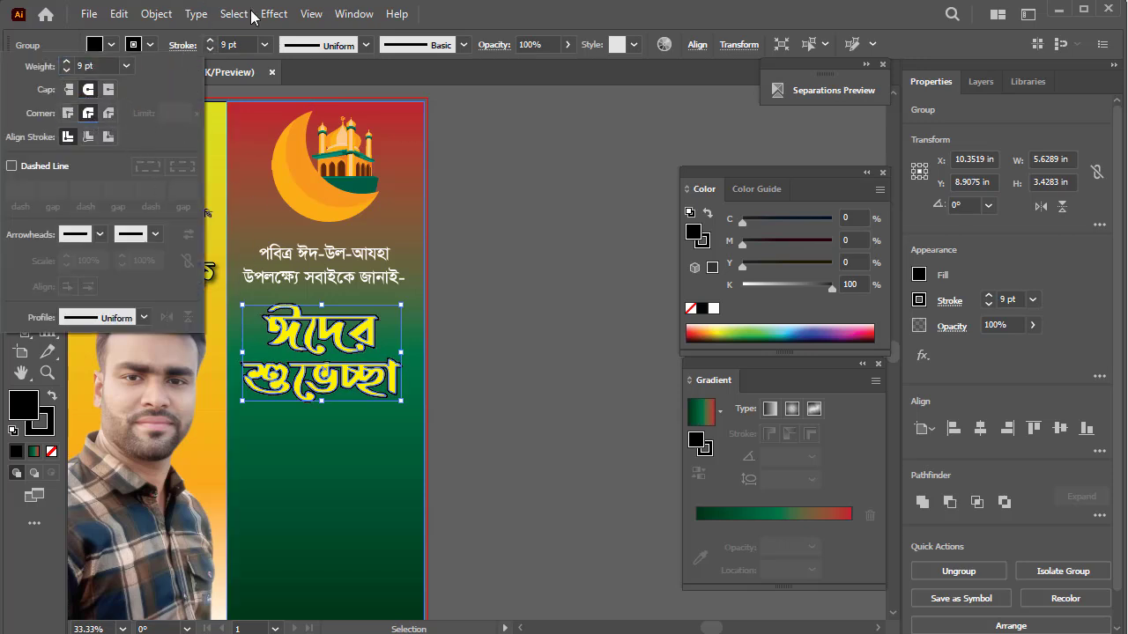
{"action": "key", "text": "Escape"}
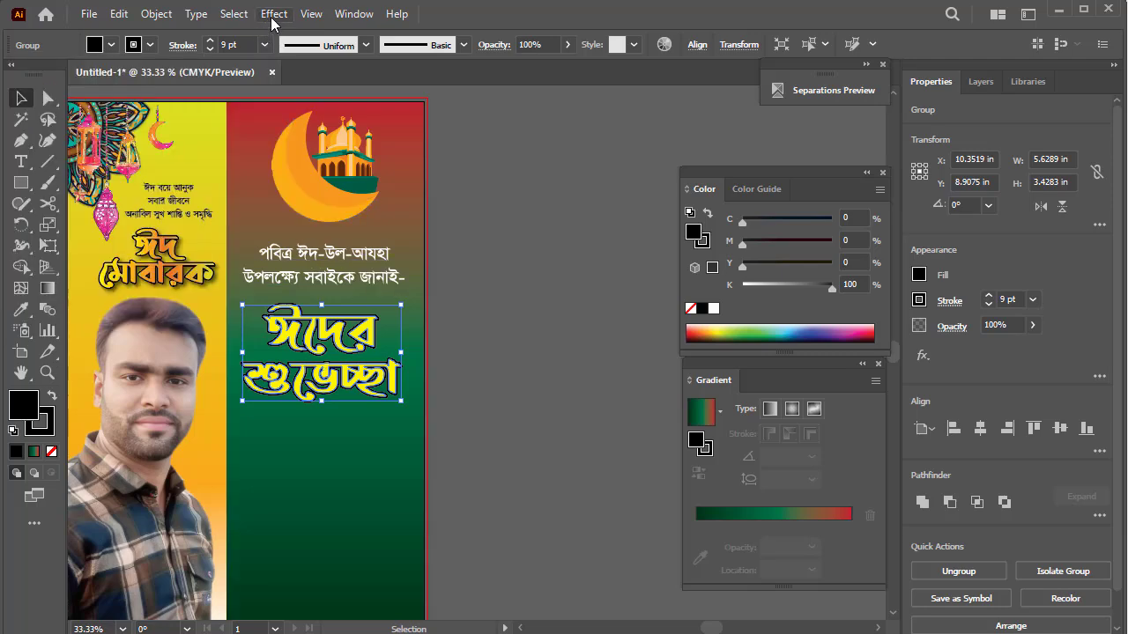
Step: Add a drop shadow and fill the heading with the green-to-red gradient
{"action": "left_click", "coordinate": [273, 14]}
{"action": "mouse_move", "coordinate": [297, 214]}
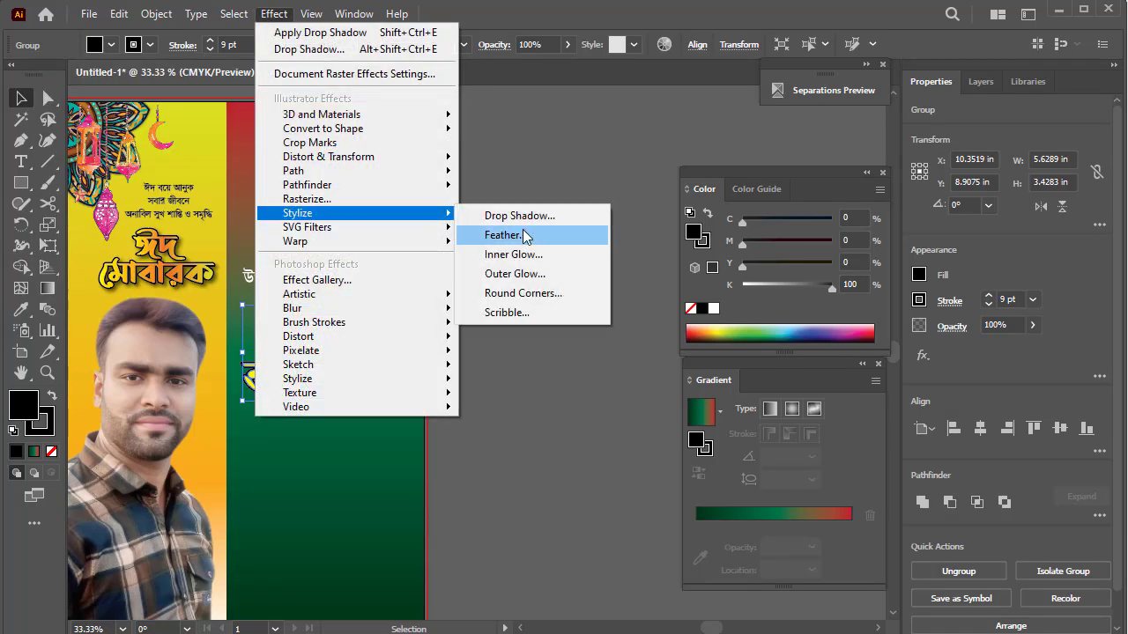
{"action": "left_click", "coordinate": [520, 216]}
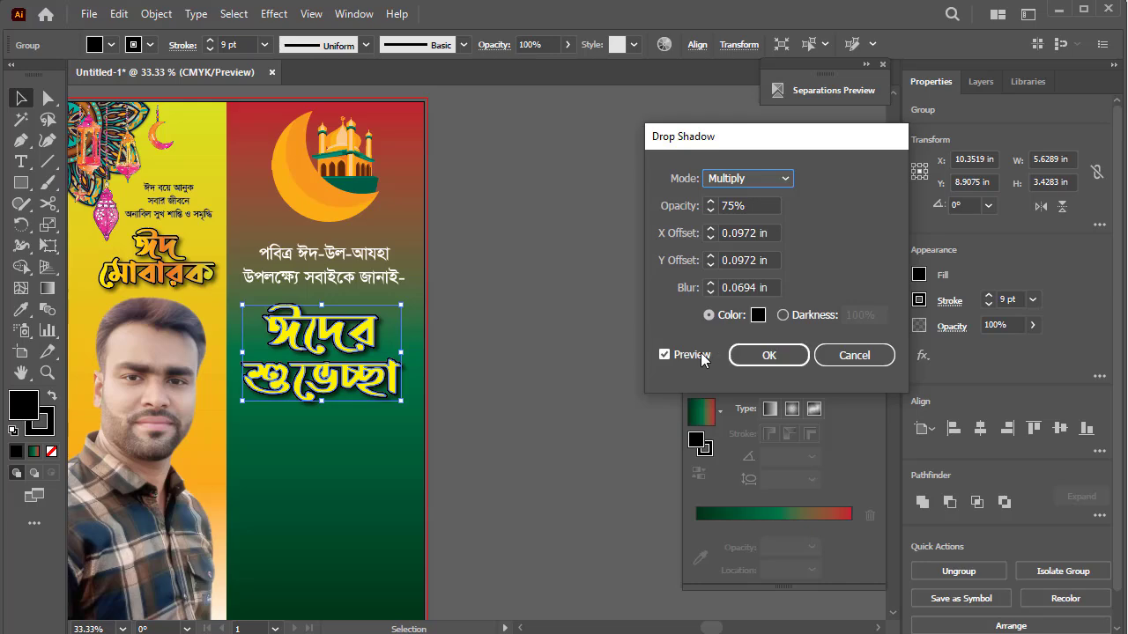
{"action": "left_click", "coordinate": [763, 355]}
{"action": "left_click", "coordinate": [517, 270]}
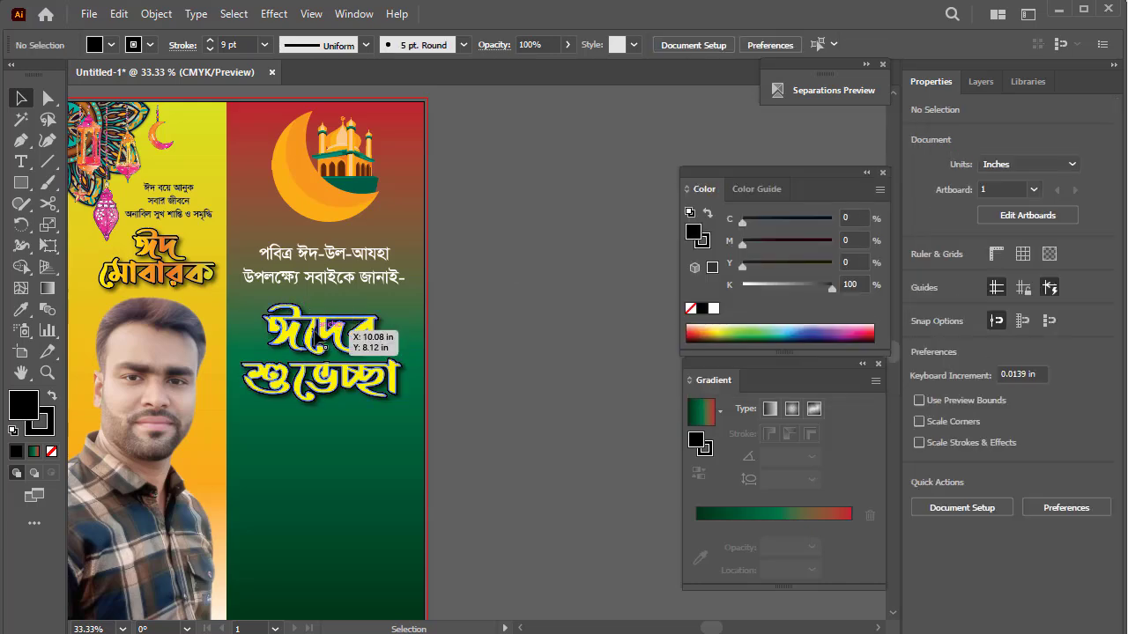
{"action": "left_click", "coordinate": [309, 348]}
{"action": "left_click", "coordinate": [778, 525]}
Step: Make the heading gradient's left stop yellow using the CMYK sliders
{"action": "scroll", "coordinate": [273, 329], "scroll_direction": "up", "scroll_amount": 3, "text": "alt"}
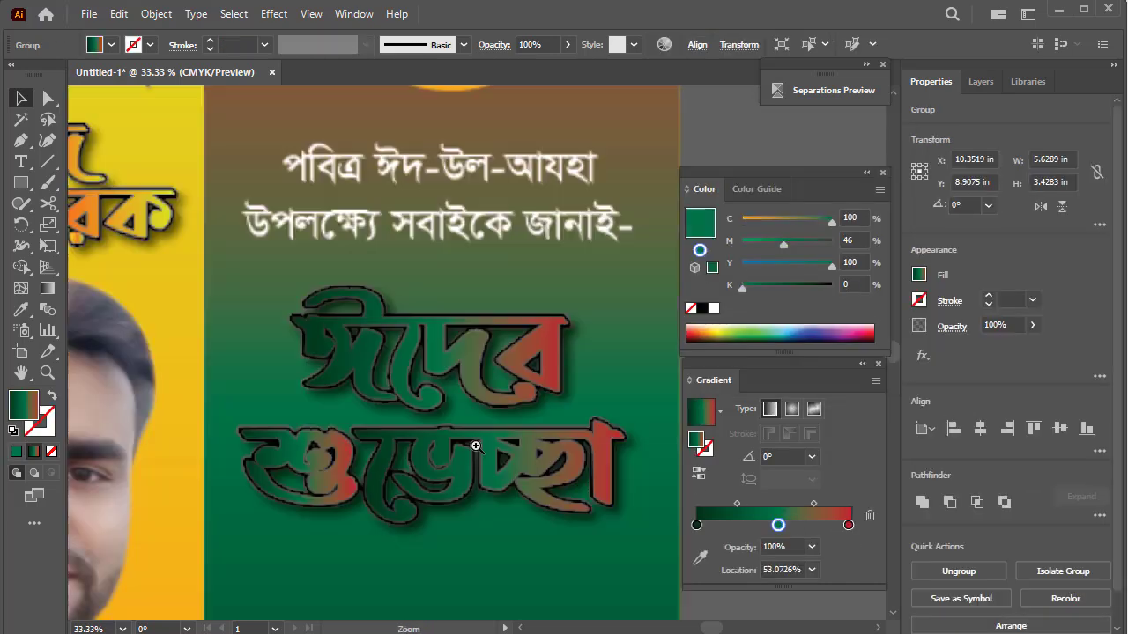
{"action": "scroll", "coordinate": [273, 329], "scroll_direction": "up", "scroll_amount": 2, "text": "alt"}
{"action": "double_click", "coordinate": [695, 526]}
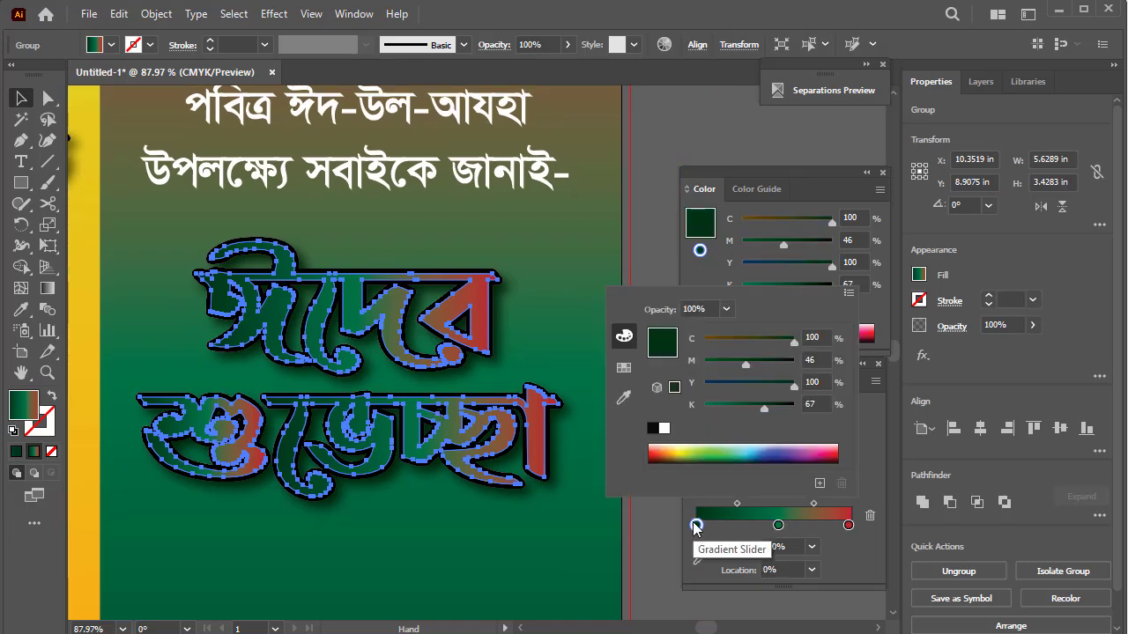
{"action": "left_click_drag", "start_coordinate": [768, 403], "coordinate": [667, 401]}
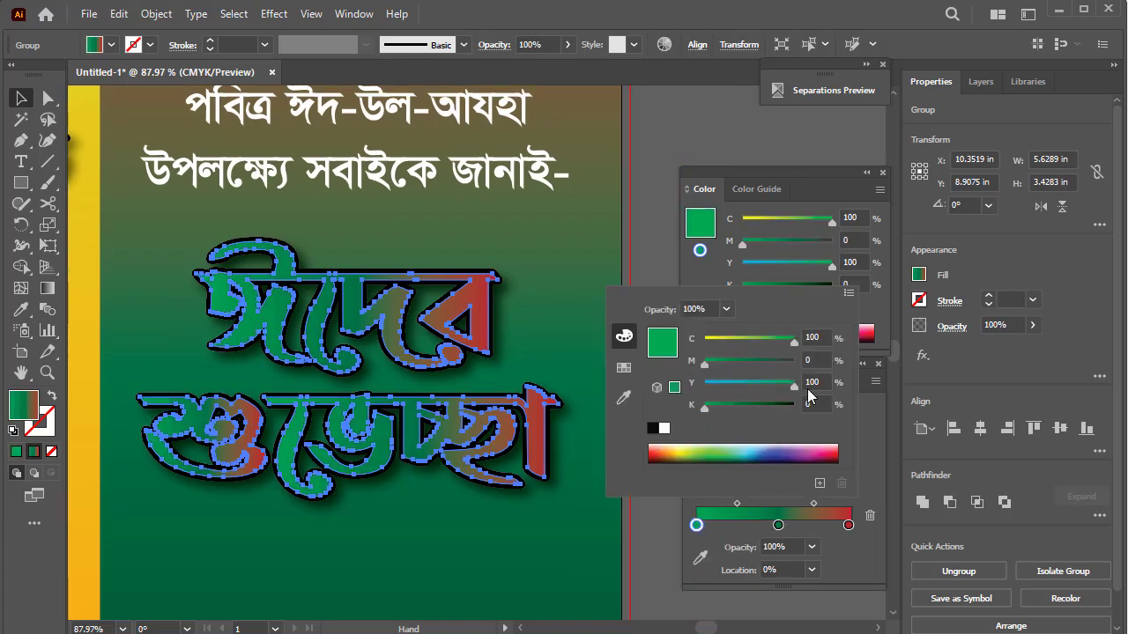
{"action": "left_click_drag", "start_coordinate": [793, 385], "coordinate": [704, 385]}
{"action": "left_click_drag", "start_coordinate": [737, 338], "coordinate": [703, 340]}
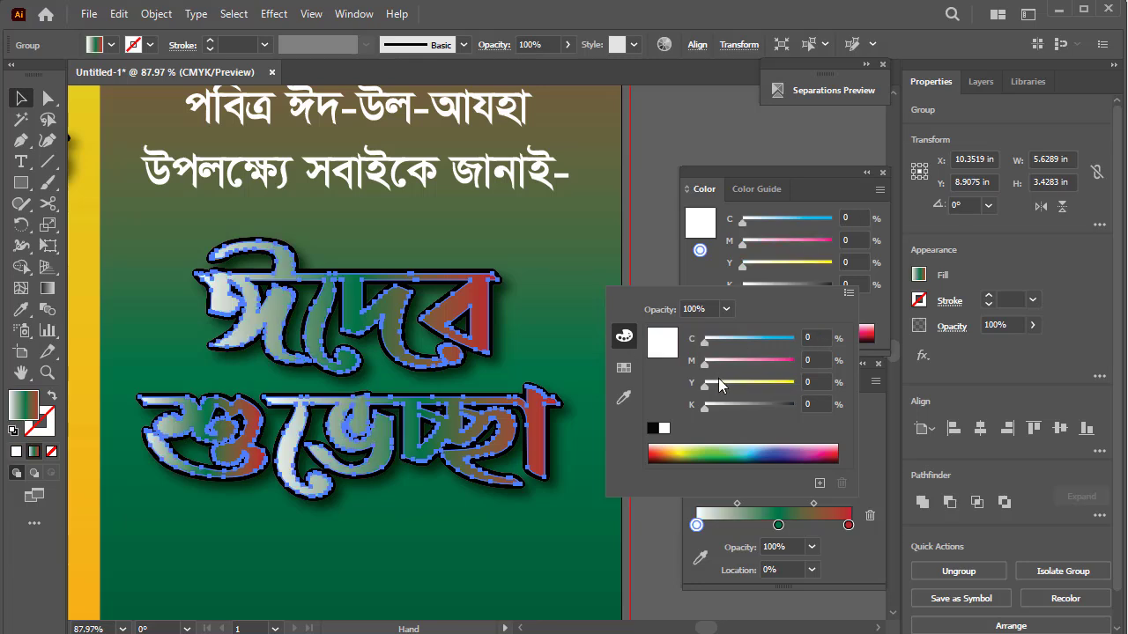
{"action": "left_click_drag", "start_coordinate": [762, 386], "coordinate": [797, 385]}
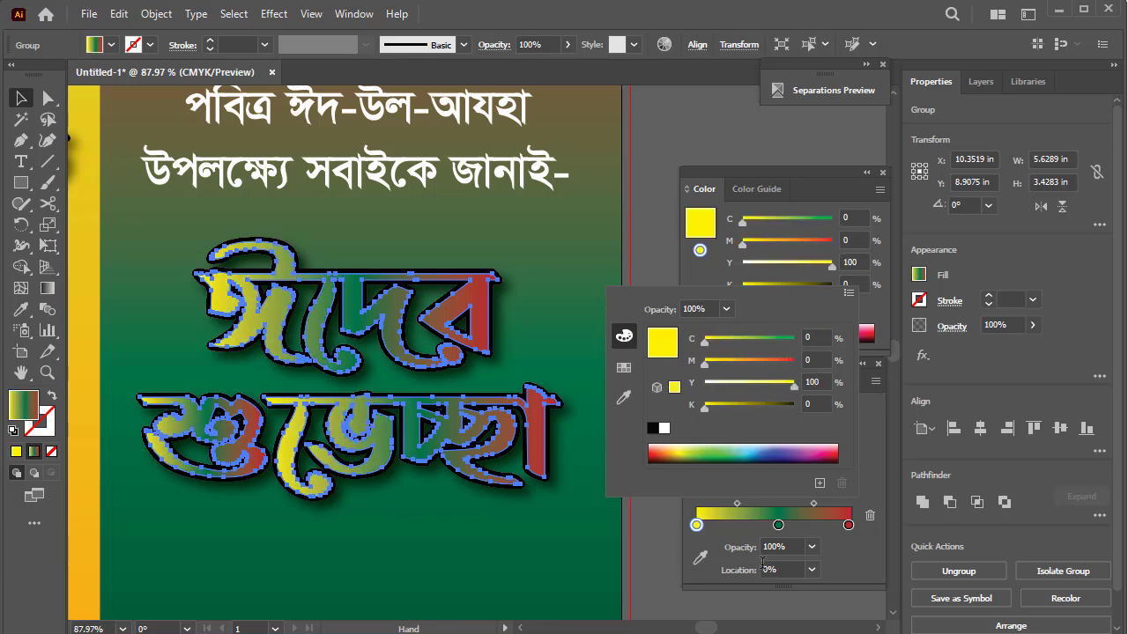
Step: Turn the gradient's middle stop orange, giving a yellow-orange-red heading
{"action": "double_click", "coordinate": [778, 526]}
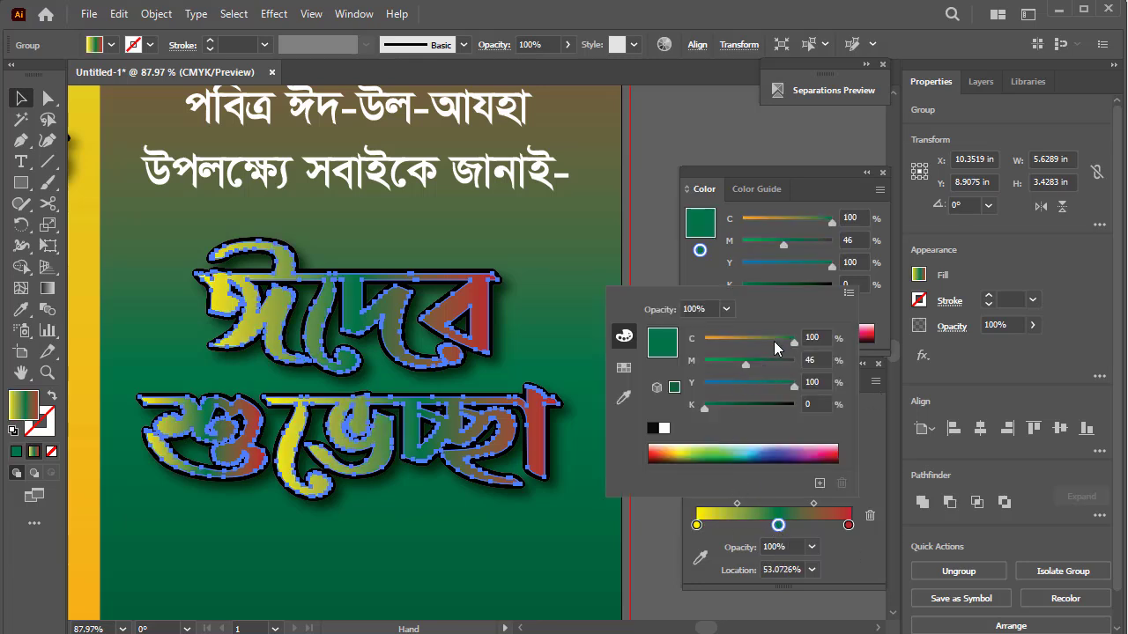
{"action": "left_click_drag", "start_coordinate": [775, 348], "coordinate": [604, 347]}
{"action": "left_click", "coordinate": [619, 207]}
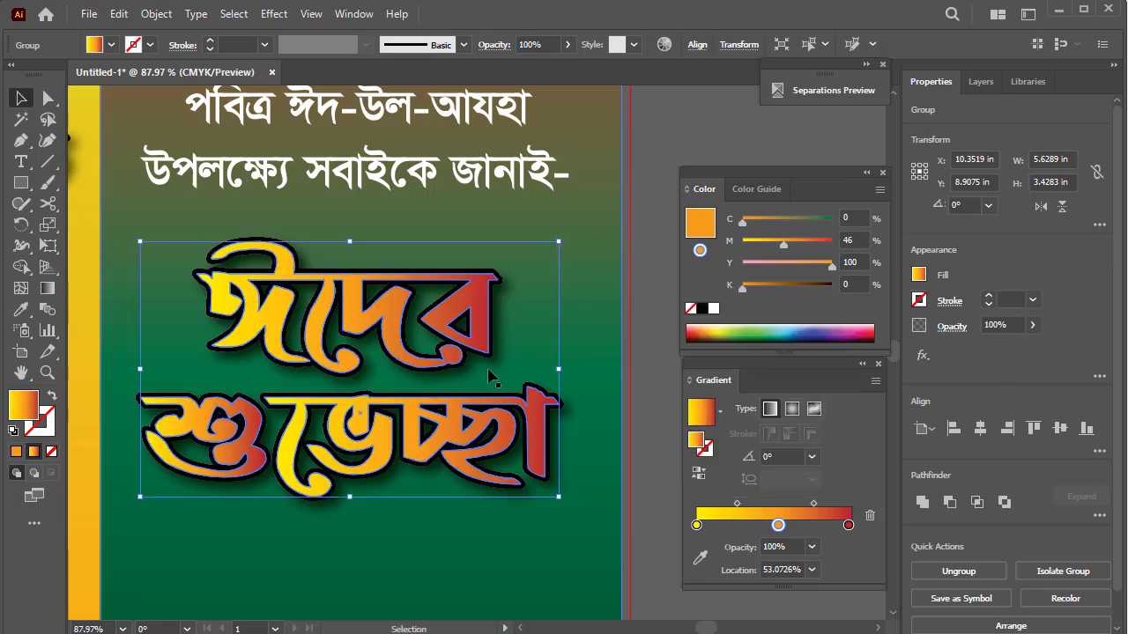
{"action": "key", "text": "ctrl+minus"}
{"action": "key", "text": "ctrl+minus"}
{"action": "key", "text": "ctrl+minus"}
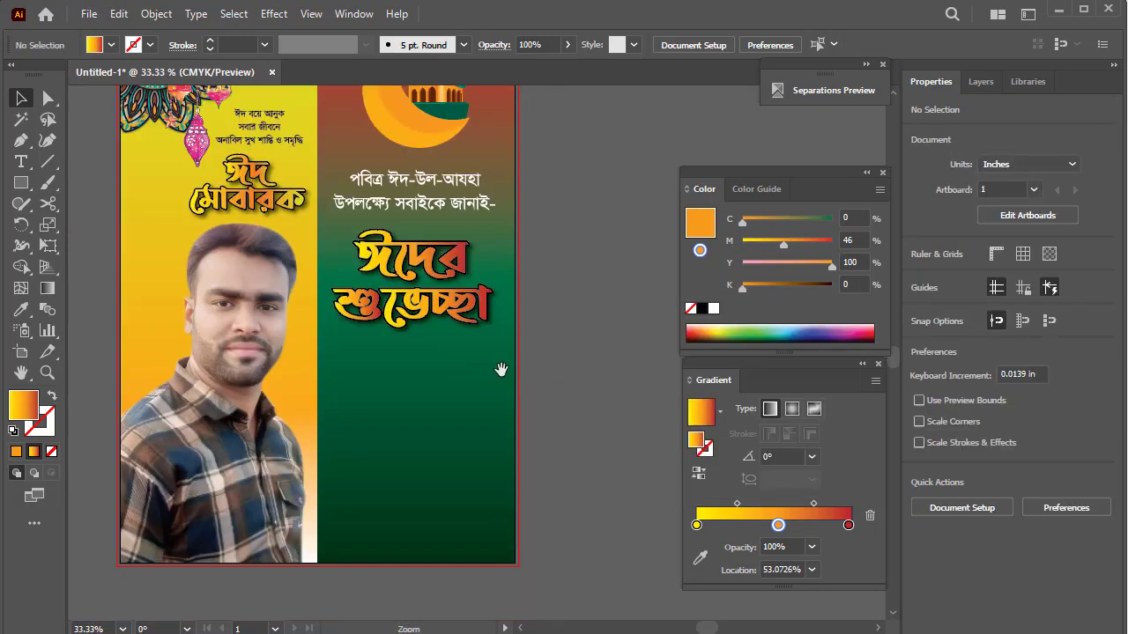
{"action": "scroll", "coordinate": [501, 370], "scroll_direction": "down", "scroll_amount": 2}
Step: Drag the dark navy mosque silhouette from the pasteboard onto the green panel below the heading
{"action": "left_click", "coordinate": [521, 336], "text": "ctrl+alt"}
{"action": "key", "text": "Tab"}
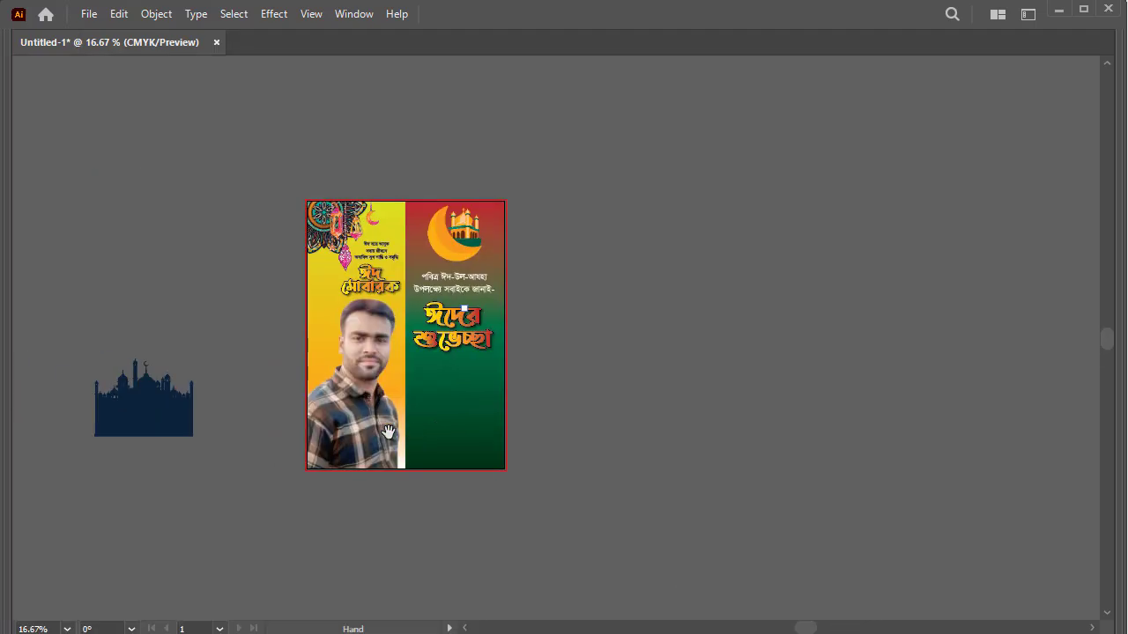
{"action": "left_click_drag", "start_coordinate": [151, 412], "coordinate": [463, 407]}
{"action": "key", "text": "ctrl+plus"}
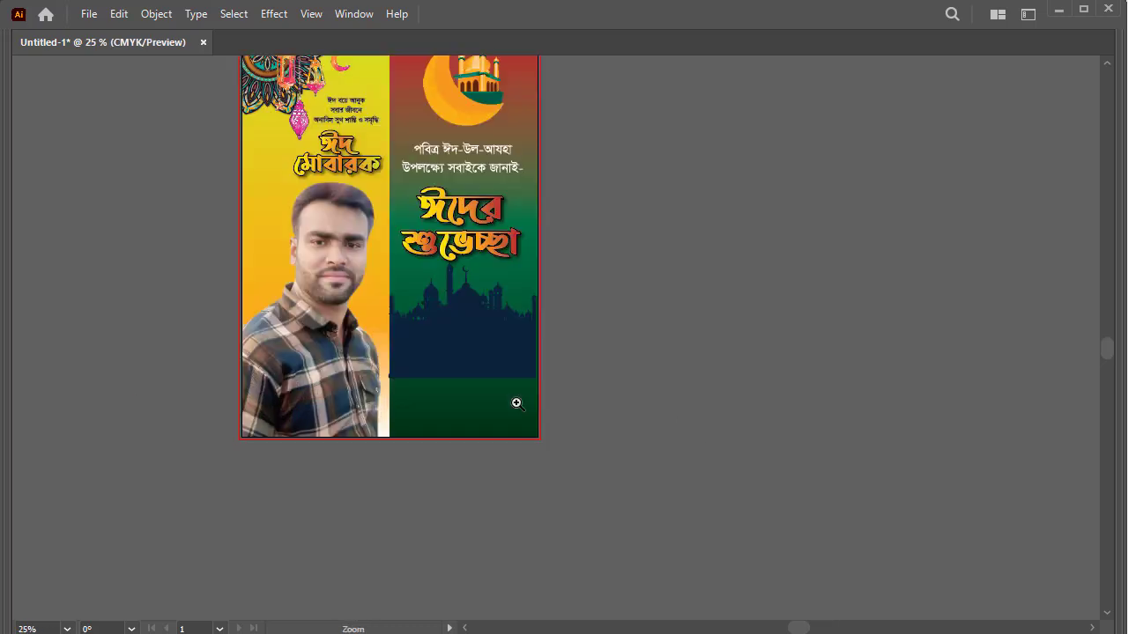
{"action": "key", "text": "ctrl+plus"}
{"action": "scroll", "coordinate": [493, 371], "scroll_direction": "up", "scroll_amount": 2}
{"action": "left_click", "coordinate": [503, 326]}
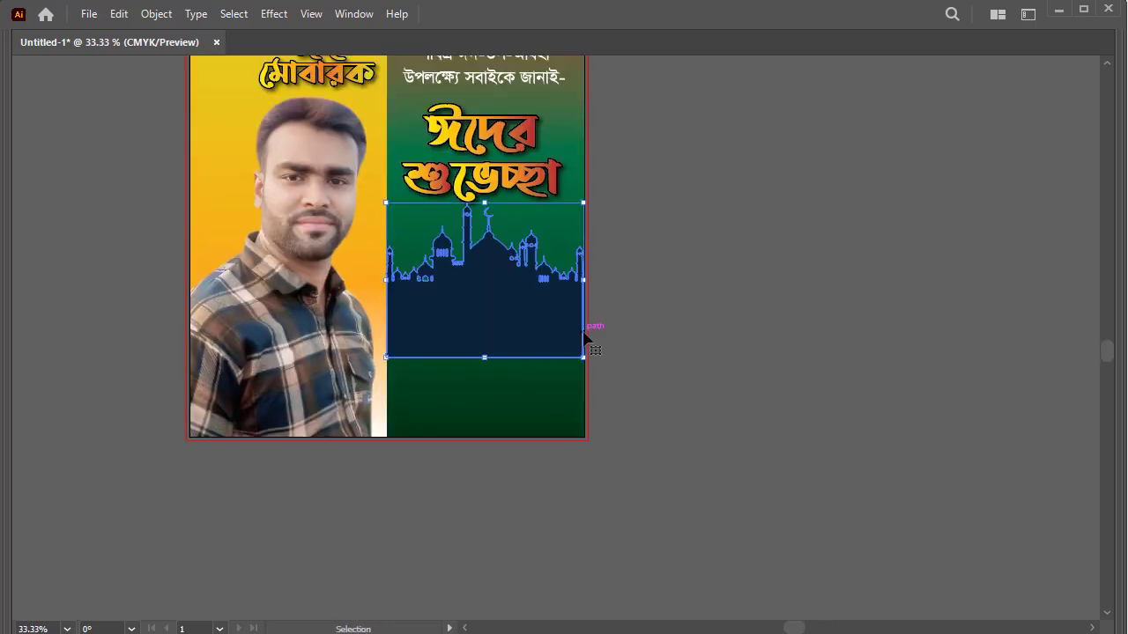
{"action": "left_click", "coordinate": [51, 438]}
{"action": "key", "text": "Tab"}
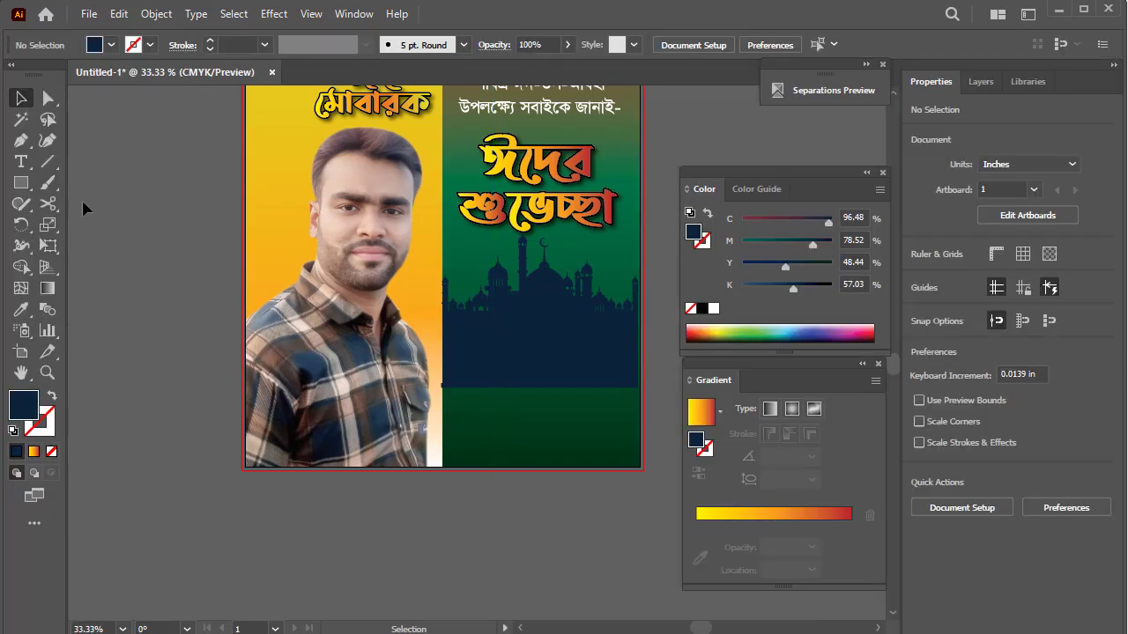
{"action": "left_click", "coordinate": [20, 142]}
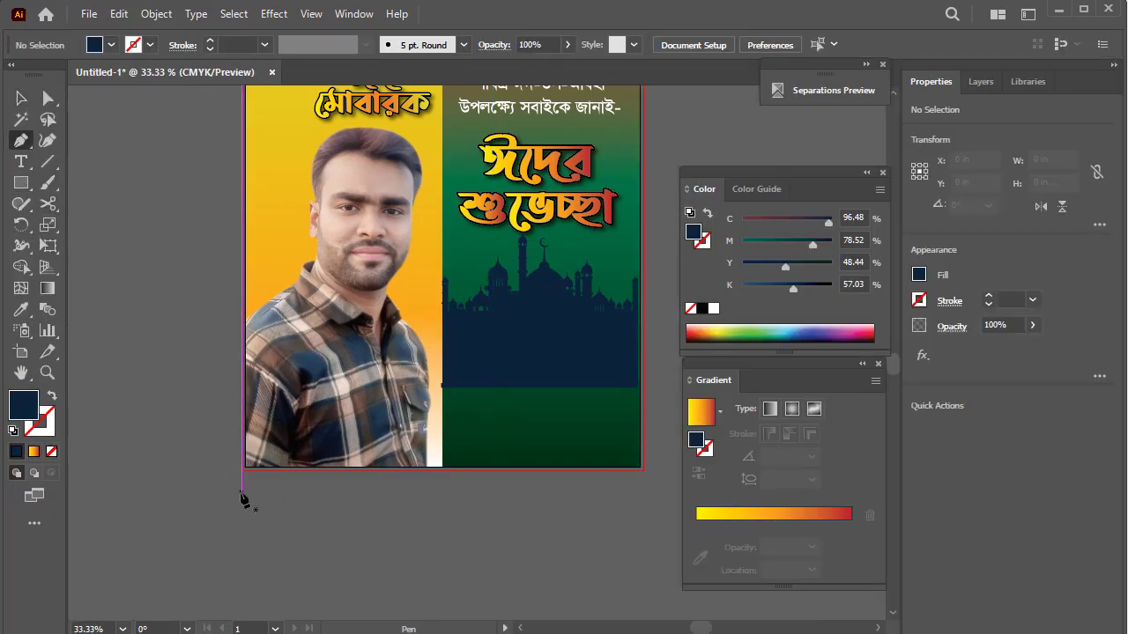
Step: Draw a closed shape across the poster bottom with a two-curve wavy top edge
{"action": "left_click", "coordinate": [241, 492]}
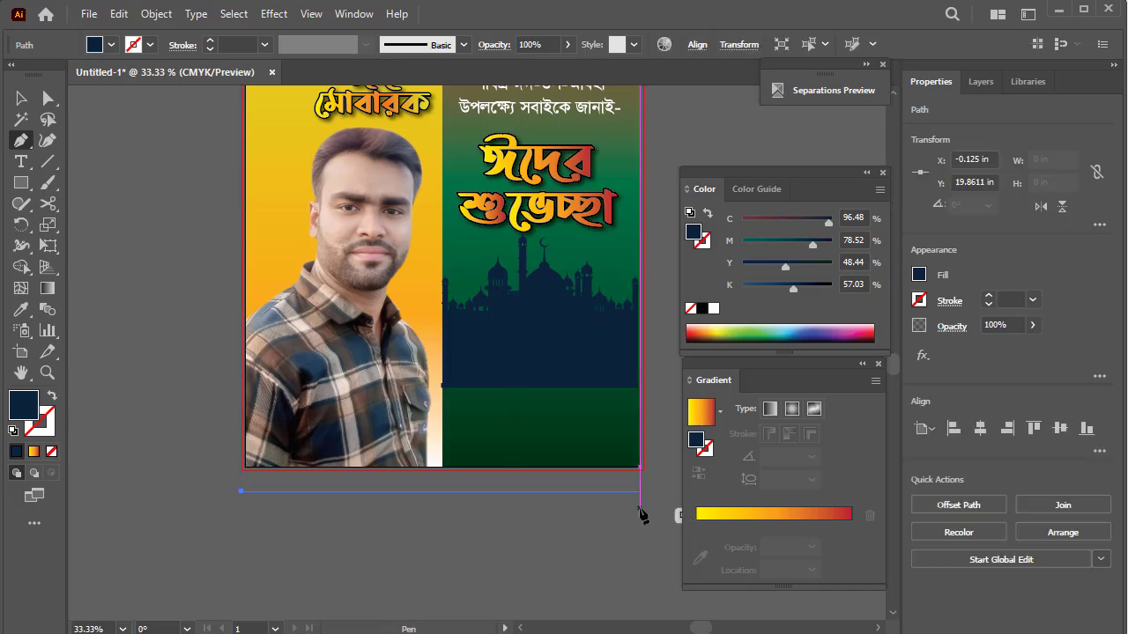
{"action": "left_click", "coordinate": [641, 513], "text": "shift"}
{"action": "left_click", "coordinate": [640, 369]}
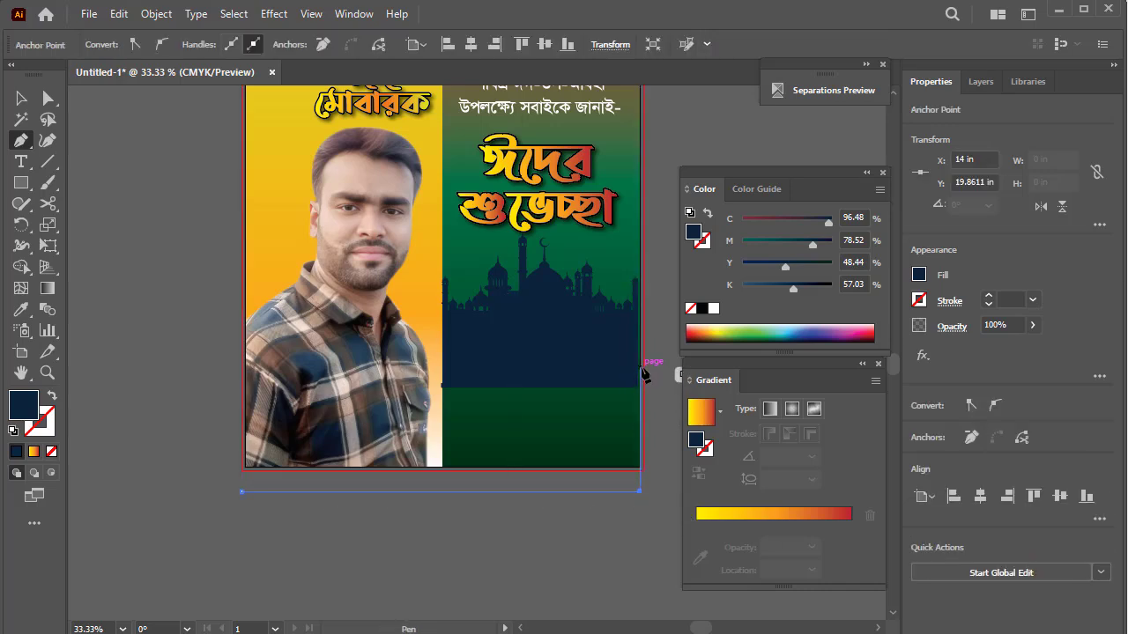
{"action": "left_click_drag", "start_coordinate": [488, 384], "coordinate": [429, 423]}
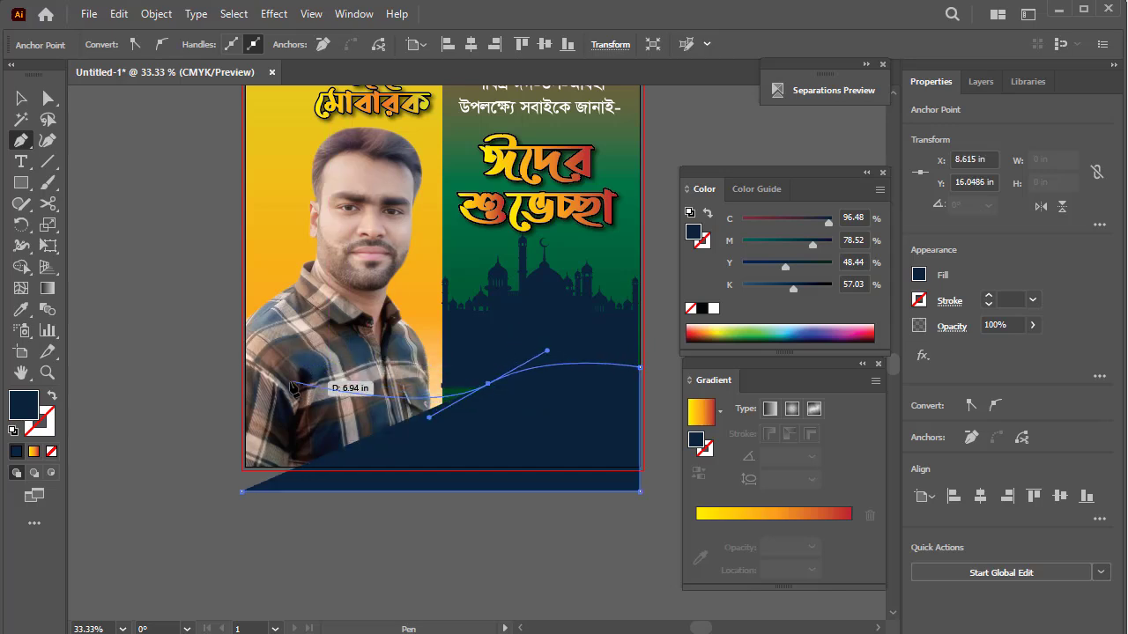
{"action": "left_click_drag", "start_coordinate": [284, 380], "coordinate": [260, 354]}
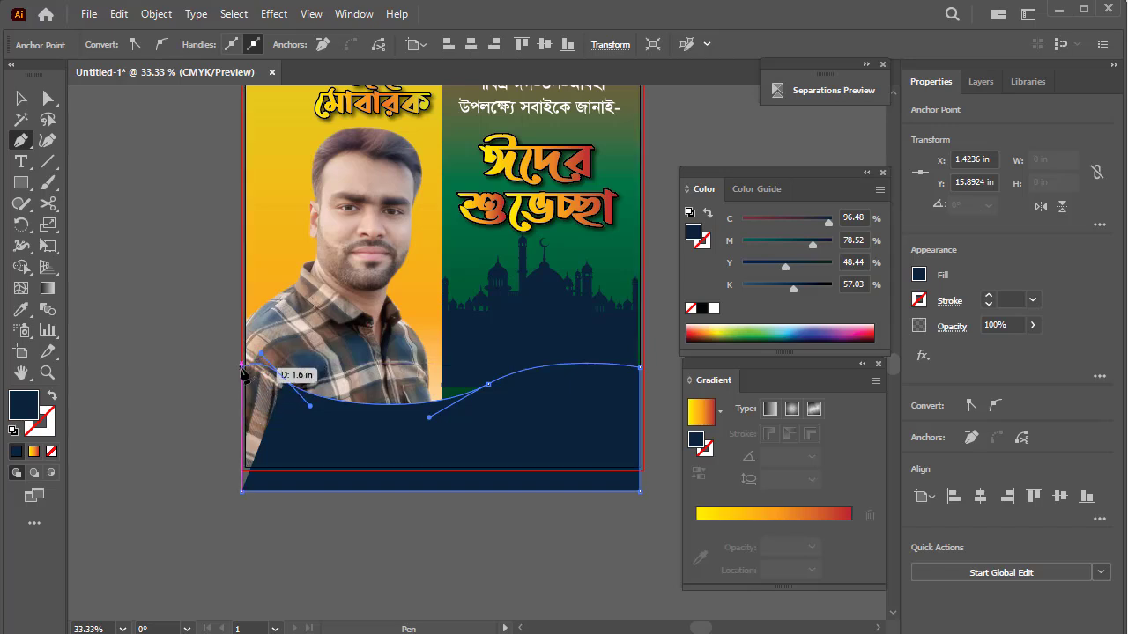
{"action": "left_click", "coordinate": [242, 367]}
{"action": "left_click", "coordinate": [243, 492]}
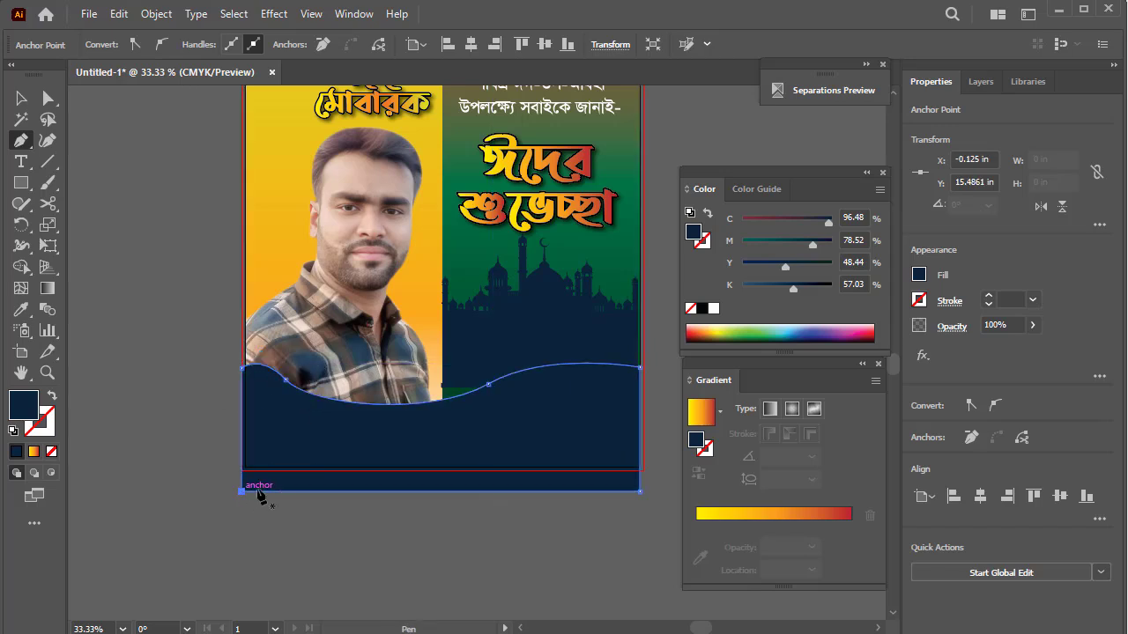
Step: Raise the wave band slightly straight up
{"action": "key", "text": "v"}
{"action": "left_click_drag", "start_coordinate": [521, 433], "coordinate": [523, 416]}
{"action": "left_click", "coordinate": [538, 551]}
{"action": "key", "text": "ctrl+minus"}
Step: Send the mosque behind the wave band and give the band a gradient with a blue middle stop
{"action": "left_click", "coordinate": [502, 319]}
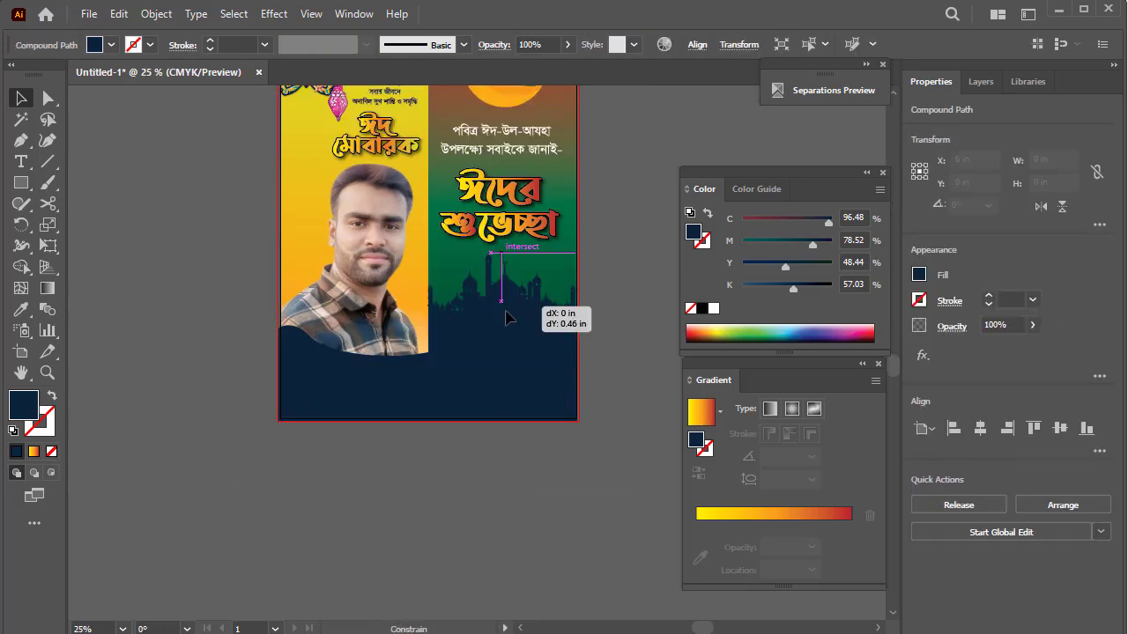
{"action": "key", "text": "ctrl+bracketleft"}
{"action": "left_click", "coordinate": [529, 388]}
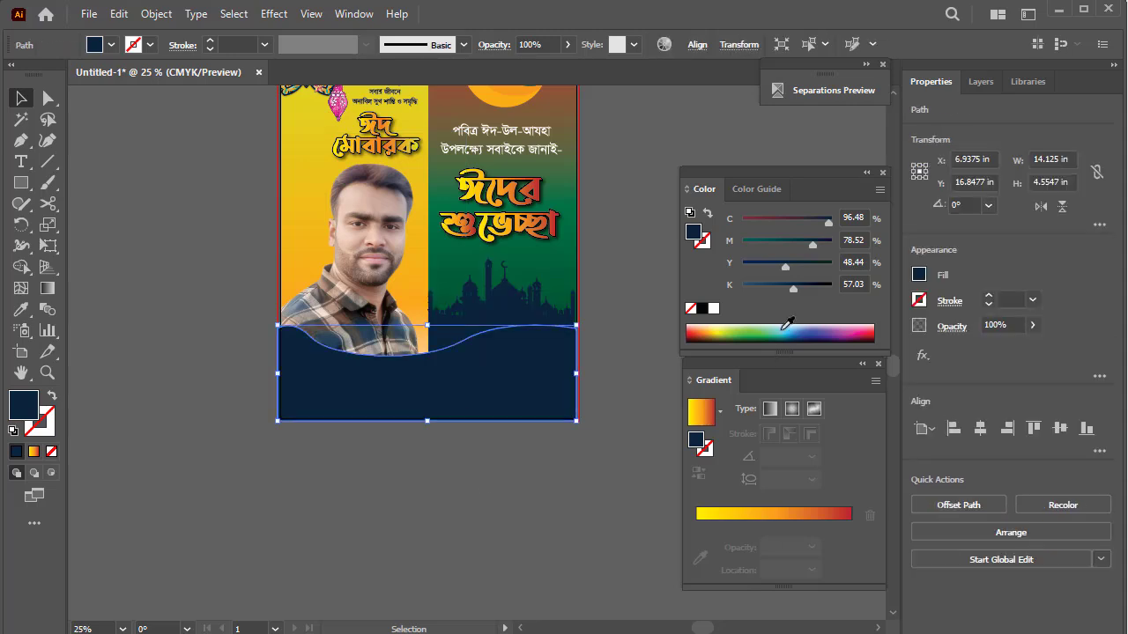
{"action": "left_click", "coordinate": [776, 513]}
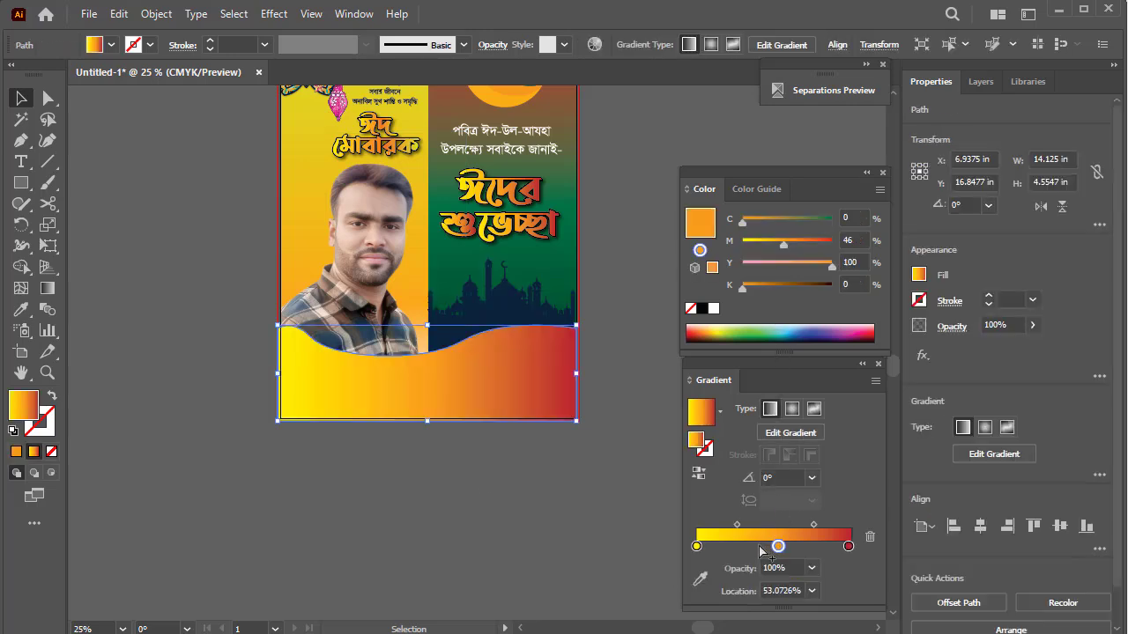
{"action": "double_click", "coordinate": [778, 547]}
{"action": "left_click_drag", "start_coordinate": [787, 222], "coordinate": [832, 220]}
{"action": "mouse_move", "coordinate": [832, 263]}
{"action": "left_mouse_down"}
{"action": "mouse_move", "coordinate": [742, 263]}
{"action": "mouse_move", "coordinate": [815, 247]}
{"action": "left_mouse_up"}
Step: Recolour the gradient's right stop deep blue and its left stop purplish blue
{"action": "double_click", "coordinate": [848, 547]}
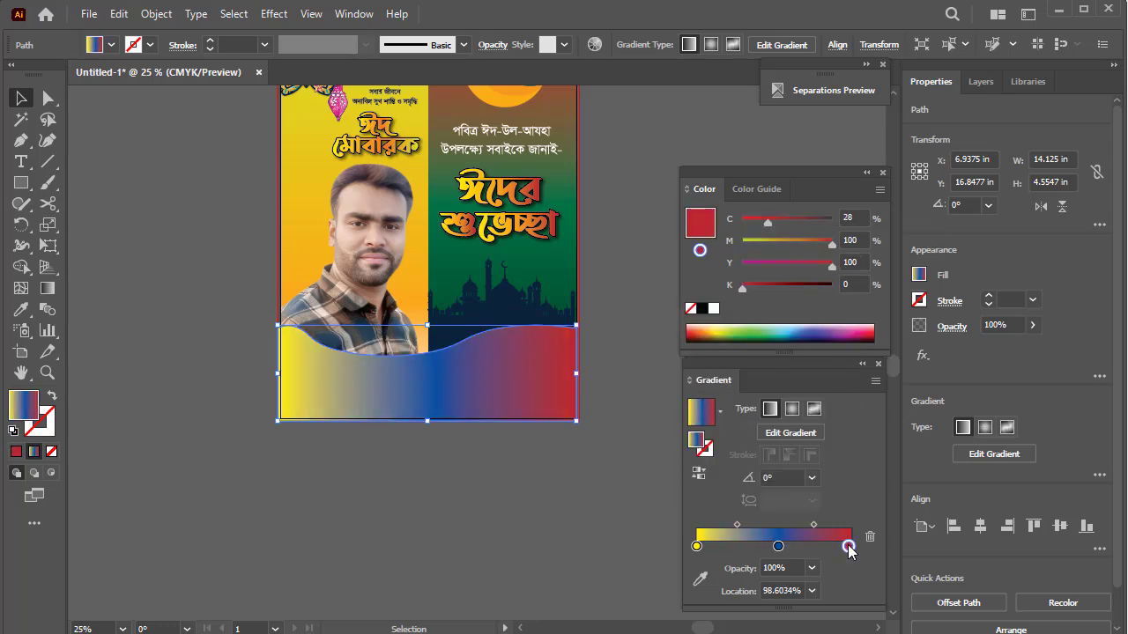
{"action": "mouse_move", "coordinate": [742, 263]}
{"action": "left_mouse_down"}
{"action": "mouse_move", "coordinate": [826, 262]}
{"action": "mouse_move", "coordinate": [770, 269]}
{"action": "left_mouse_up"}
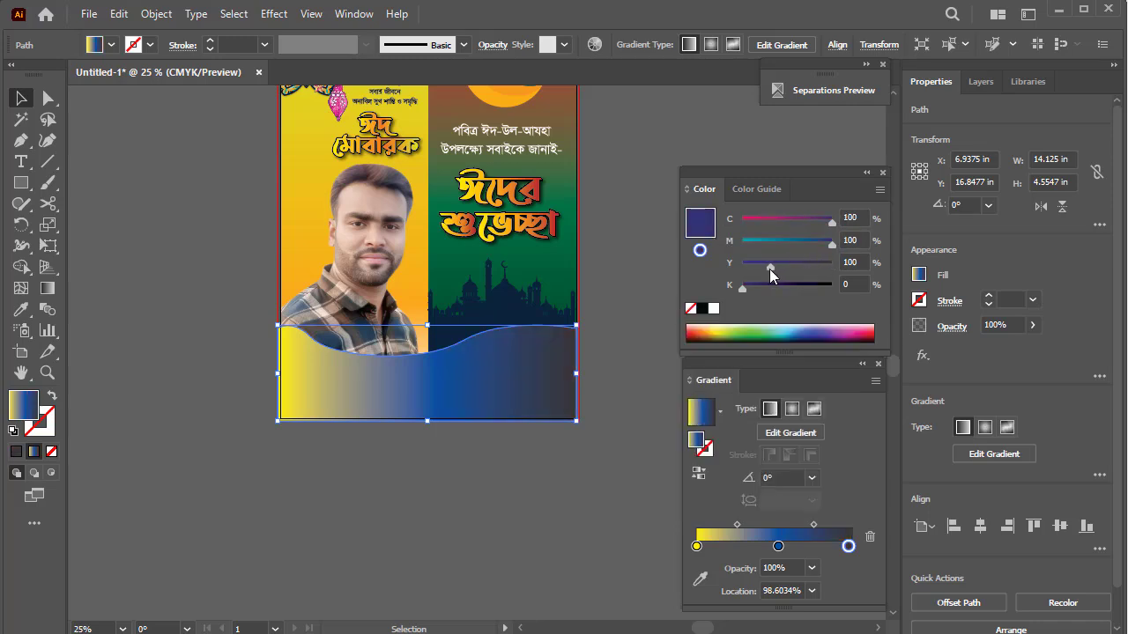
{"action": "left_click", "coordinate": [696, 546]}
{"action": "double_click", "coordinate": [696, 546]}
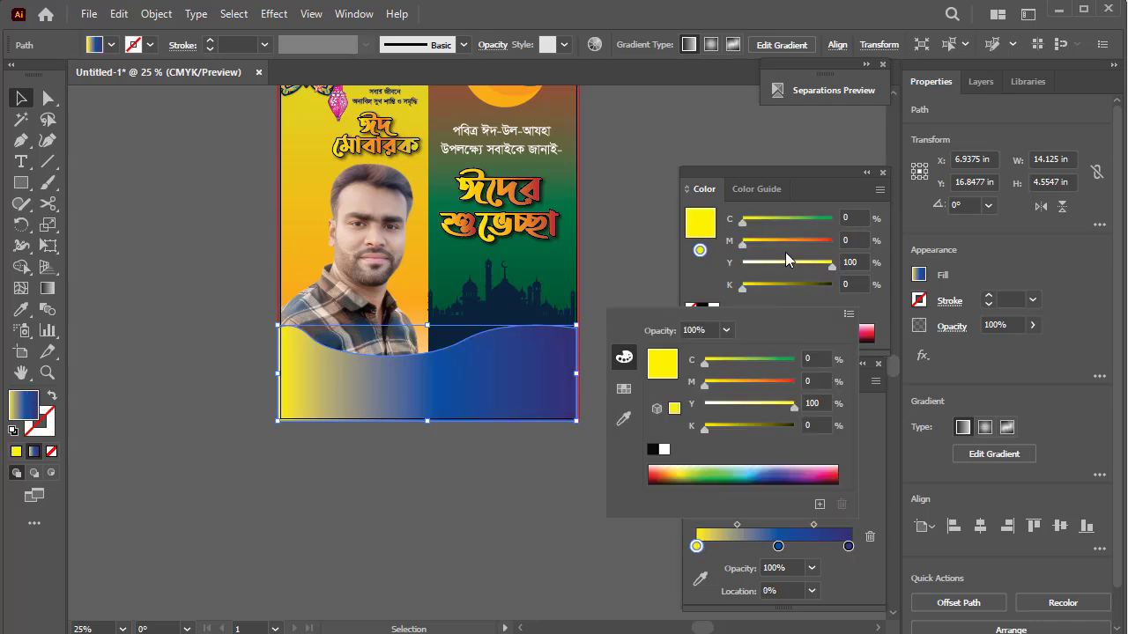
{"action": "left_click_drag", "start_coordinate": [770, 223], "coordinate": [832, 219]}
{"action": "mouse_move", "coordinate": [743, 244]}
{"action": "left_mouse_down"}
{"action": "mouse_move", "coordinate": [812, 244]}
{"action": "mouse_move", "coordinate": [696, 269]}
{"action": "left_mouse_up"}
{"action": "left_click_drag", "start_coordinate": [812, 244], "coordinate": [872, 256]}
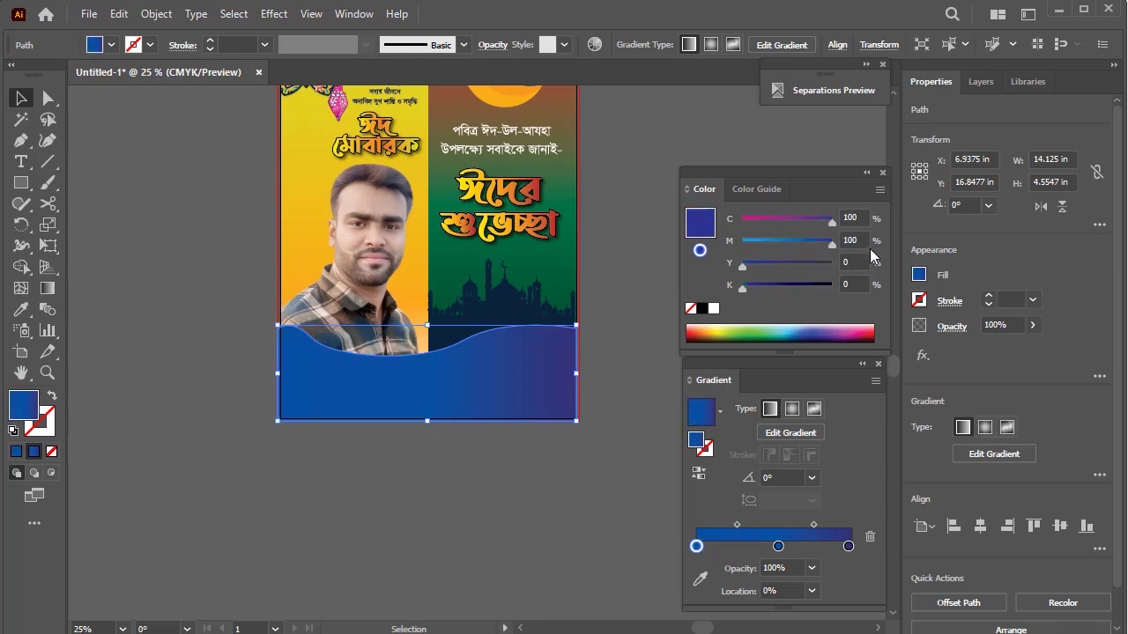
{"action": "key", "text": "Tab"}
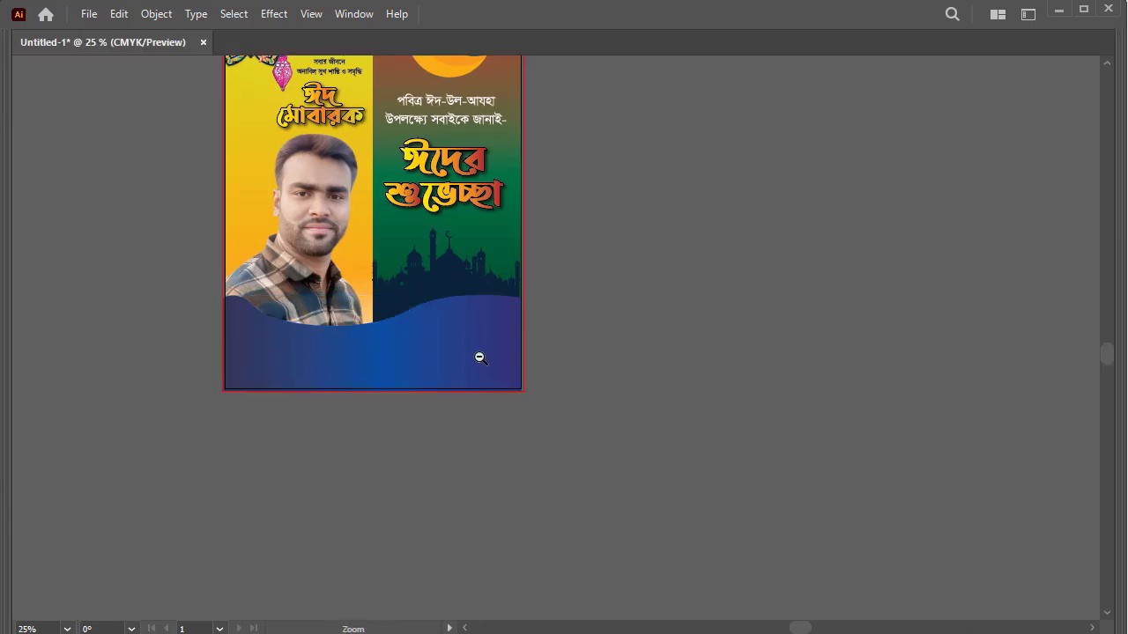
{"action": "left_click_drag", "start_coordinate": [482, 359], "coordinate": [509, 373]}
Step: Select the wave band and lower its top edge slightly
{"action": "left_click", "coordinate": [510, 373]}
{"action": "left_click", "coordinate": [476, 335]}
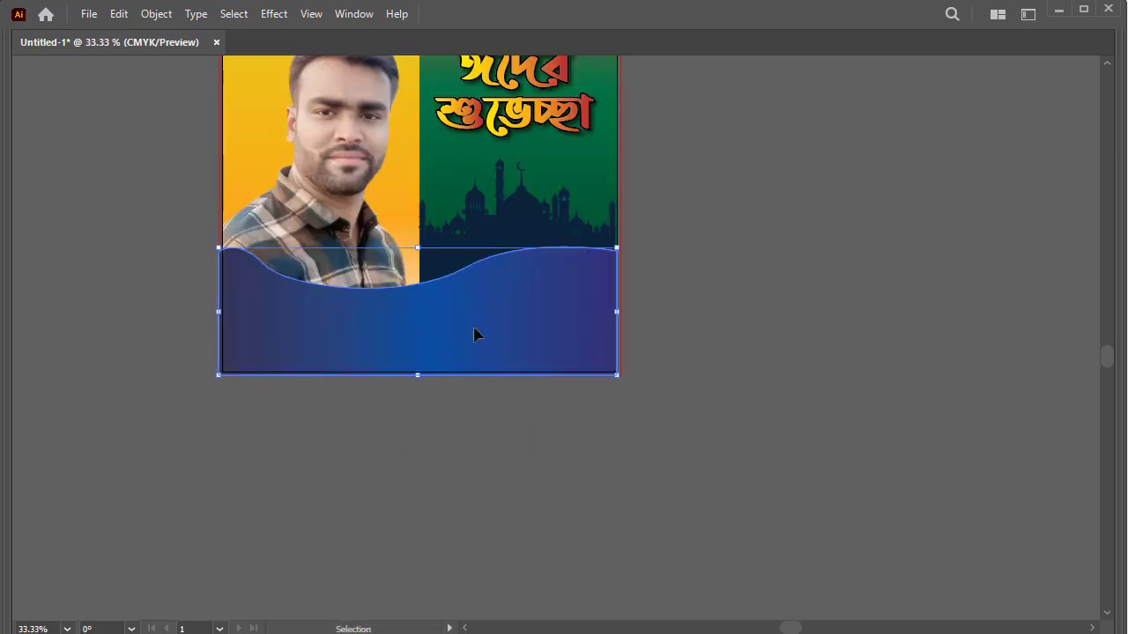
{"action": "key", "text": "v"}
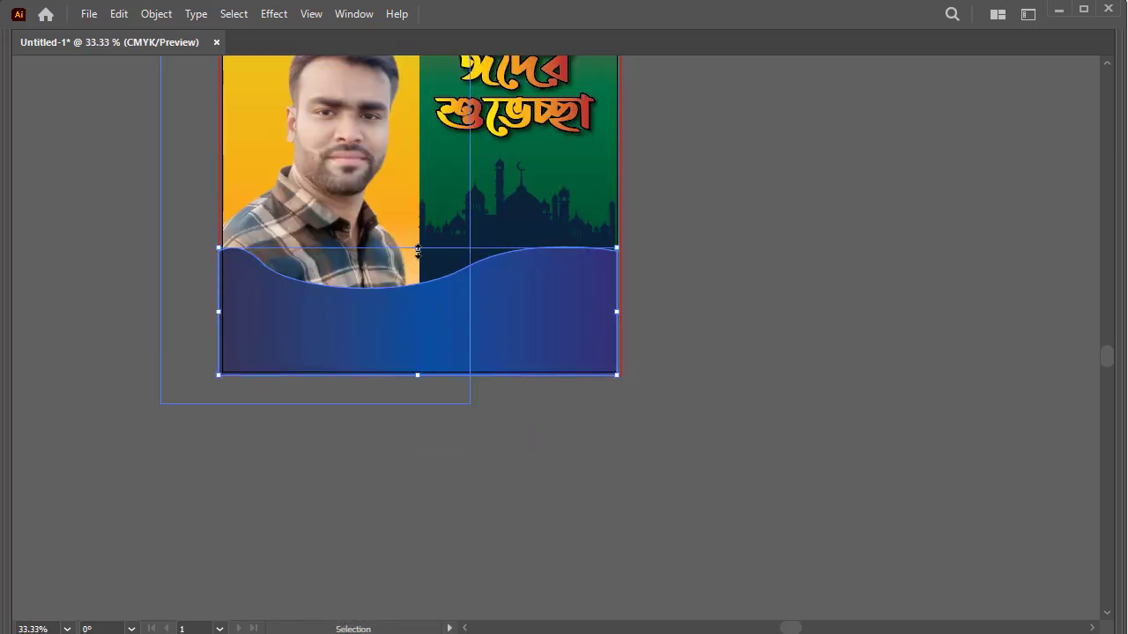
{"action": "left_click_drag", "start_coordinate": [417, 250], "coordinate": [417, 265]}
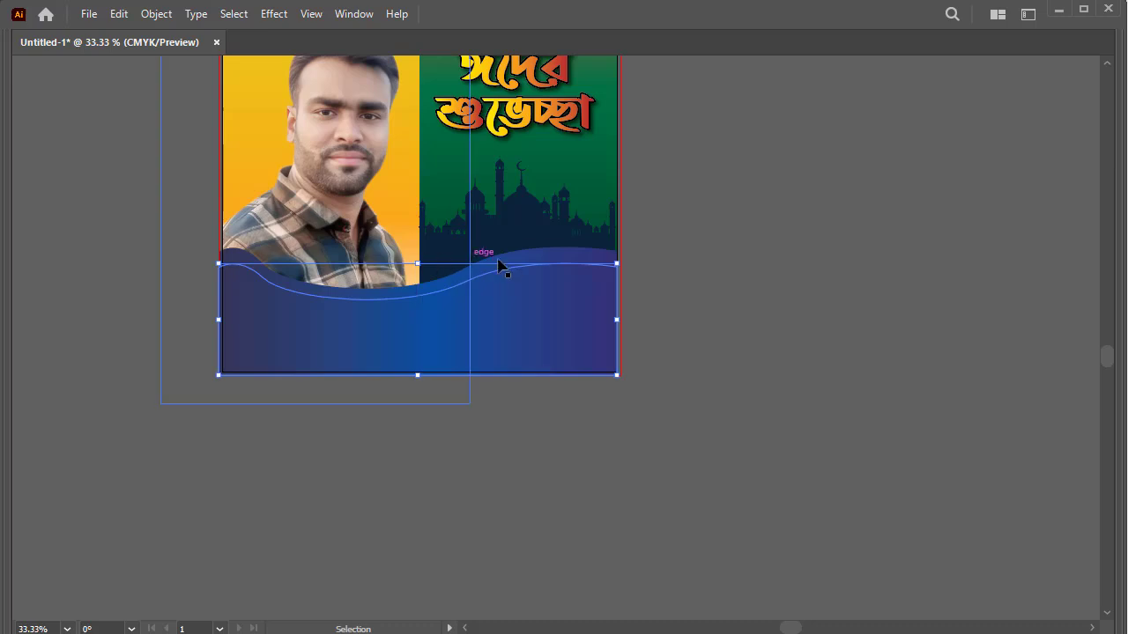
{"action": "key", "text": "Tab"}
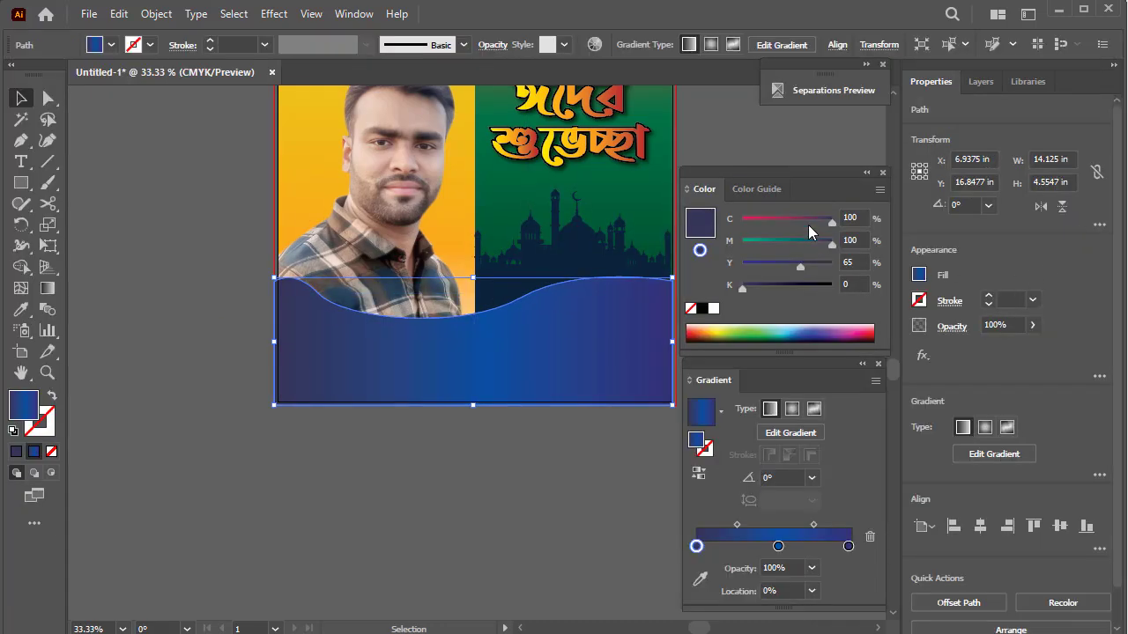
Step: Make the wave gradient's left stop light green and its right stop cyan (C100, Y30)
{"action": "left_click", "coordinate": [787, 220]}
{"action": "left_click", "coordinate": [743, 221]}
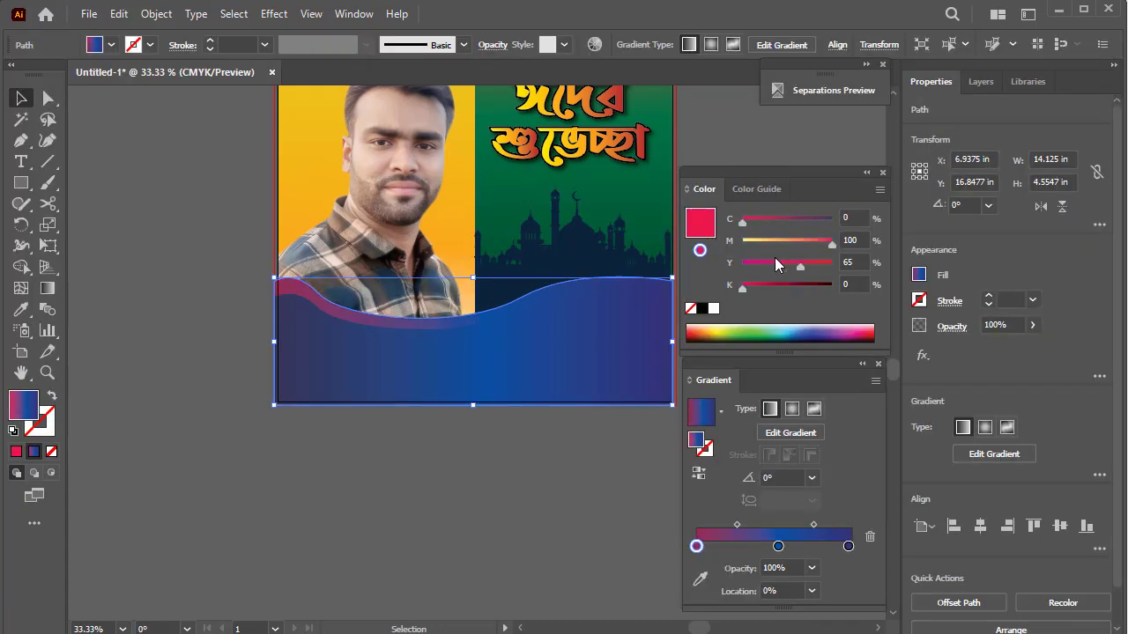
{"action": "left_click", "coordinate": [742, 243]}
{"action": "left_click", "coordinate": [781, 220]}
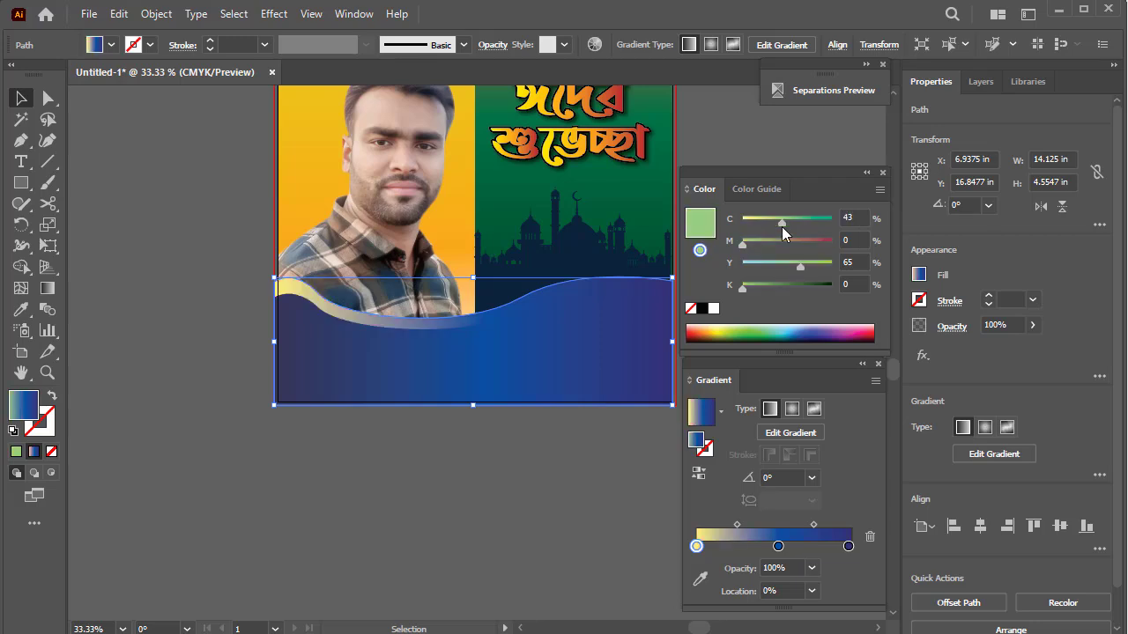
{"action": "left_click", "coordinate": [849, 548]}
{"action": "left_click", "coordinate": [781, 242]}
{"action": "key", "text": "Tab"}
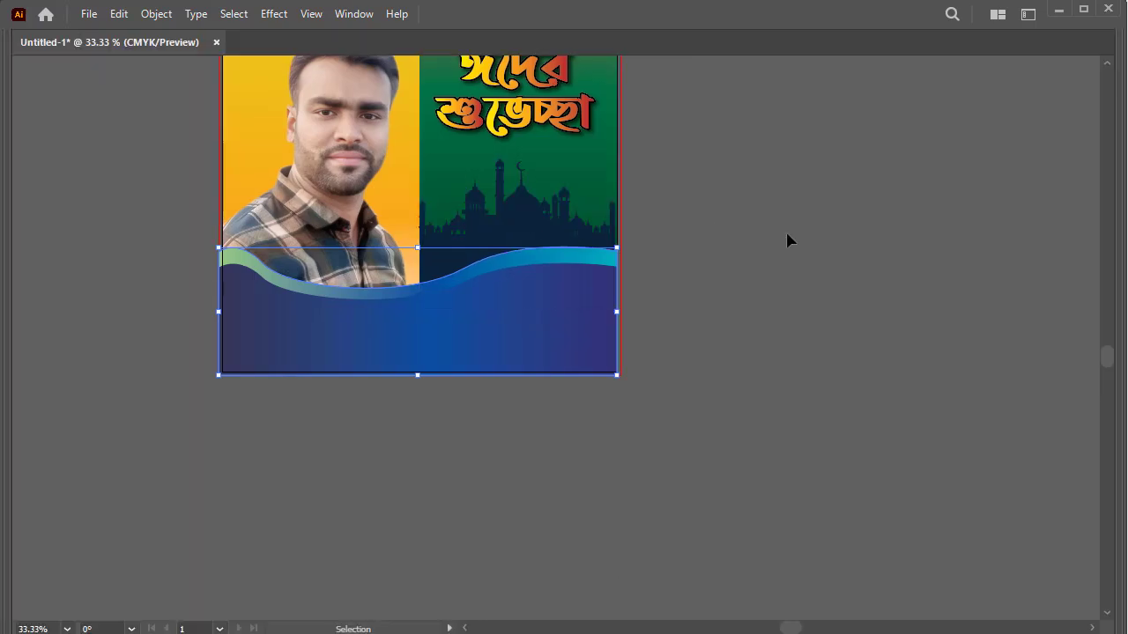
Step: Deselect and zoom out to review the poster with the new wave accent
{"action": "left_click", "coordinate": [786, 231]}
{"action": "key", "text": "z"}
{"action": "left_click", "coordinate": [647, 352], "text": "alt"}
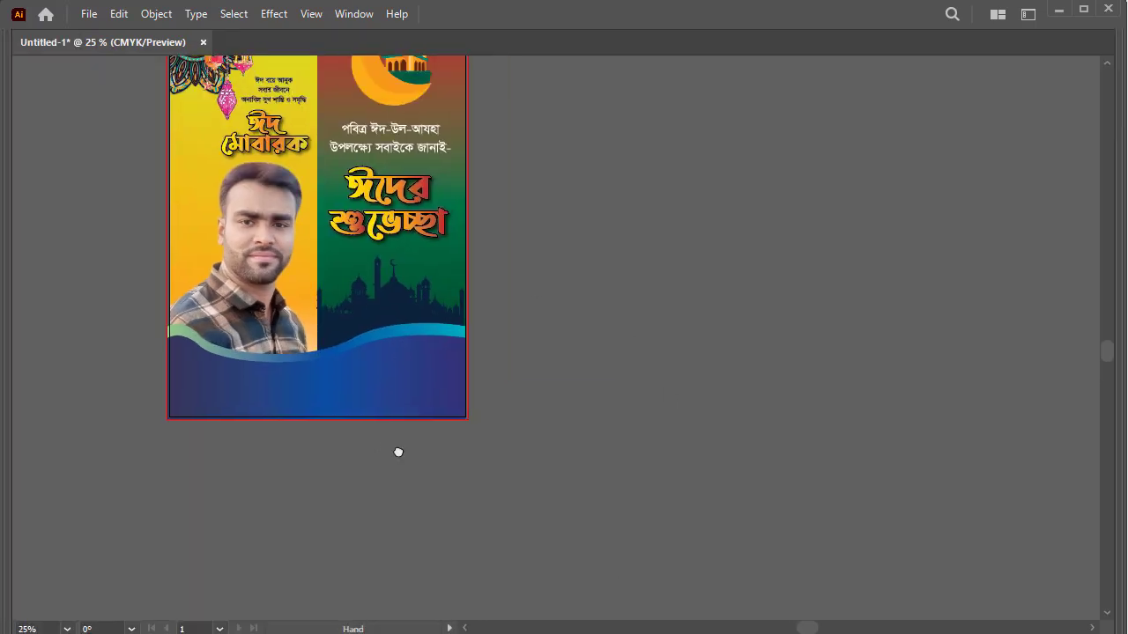
{"action": "scroll", "coordinate": [397, 453], "scroll_direction": "up", "scroll_amount": 3}
{"action": "left_click", "coordinate": [456, 415]}
{"action": "key", "text": "v"}
{"action": "key", "text": "Tab"}
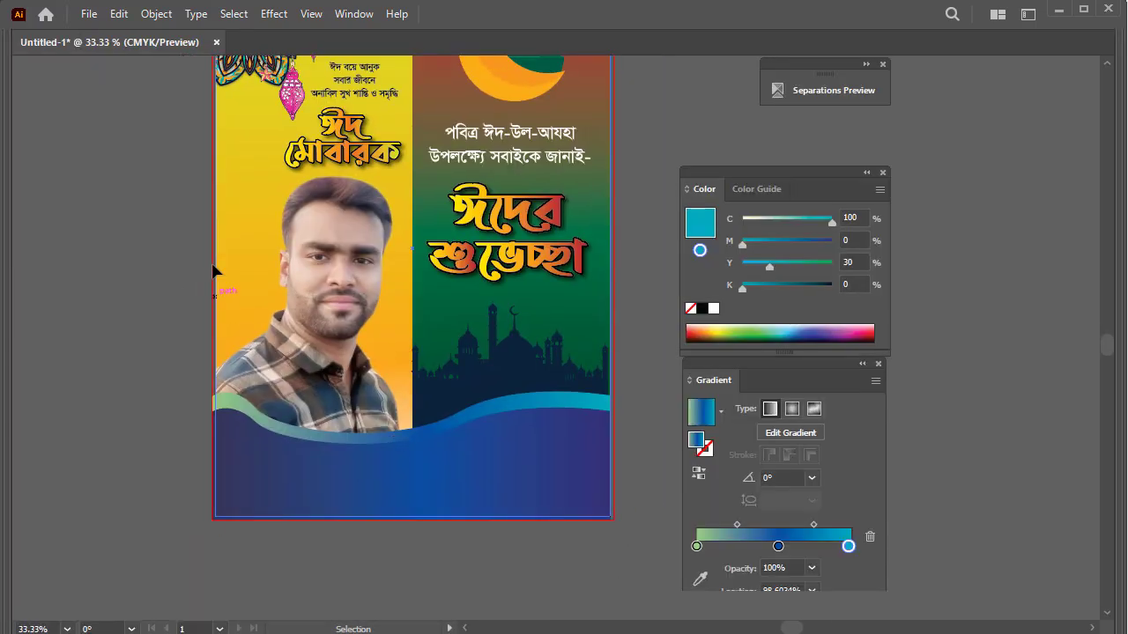
Step: Type the Bengali heading 'শুভেচ্ছান্তে-' below the artboard and enlarge it
{"action": "left_click", "coordinate": [21, 158]}
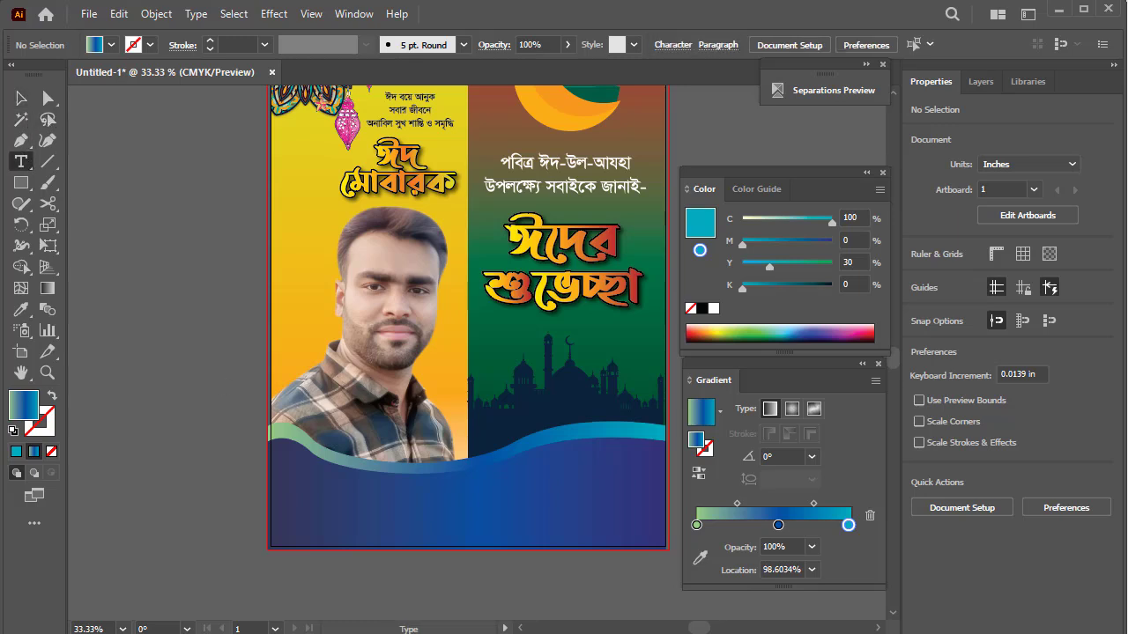
{"action": "key", "text": "Tab"}
{"action": "left_click", "coordinate": [397, 566]}
{"action": "type", "text": "স"}
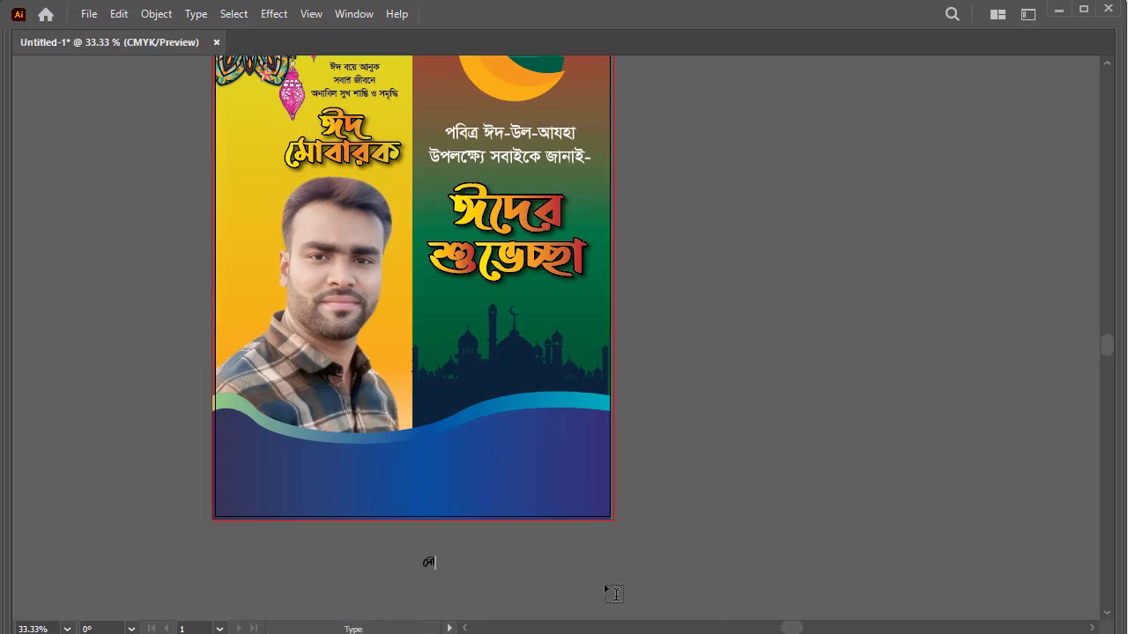
{"action": "type", "text": "ৌঅমে"}
{"action": "key", "text": "ctrl+a"}
{"action": "type", "text": "ক্ষ"}
{"action": "key", "text": "Escape"}
{"action": "left_click_drag", "start_coordinate": [471, 555], "coordinate": [537, 537]}
Step: Apply the ChandrabatiMatraMJ font to the heading and move it onto the blue band's lower left
{"action": "key", "text": "Tab"}
{"action": "double_click", "coordinate": [493, 583]}
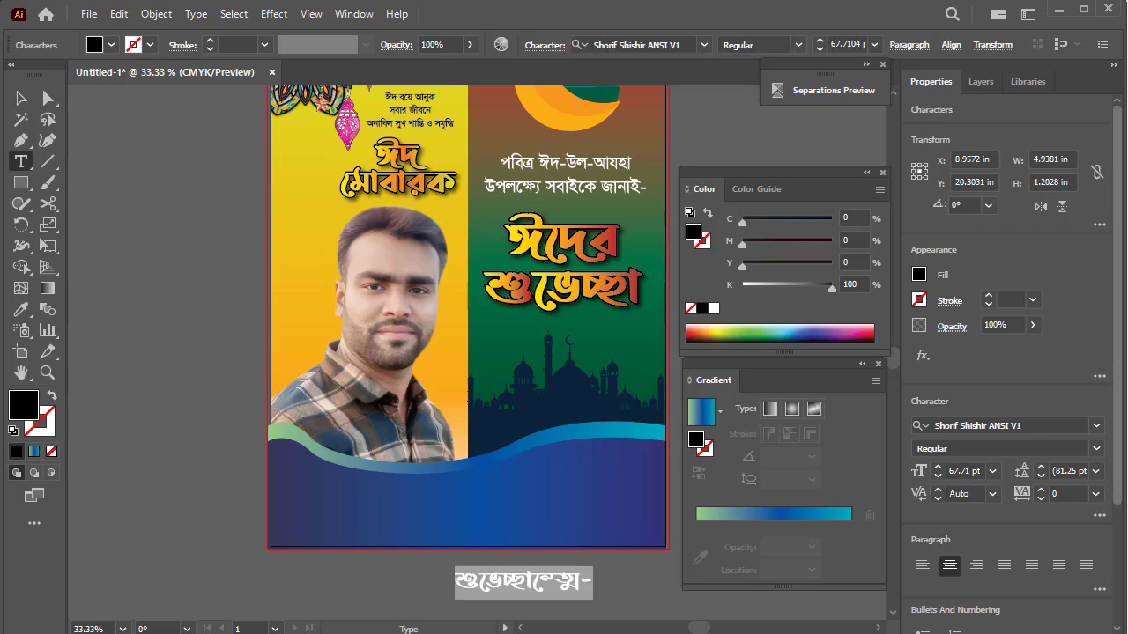
{"action": "left_click", "coordinate": [1096, 426]}
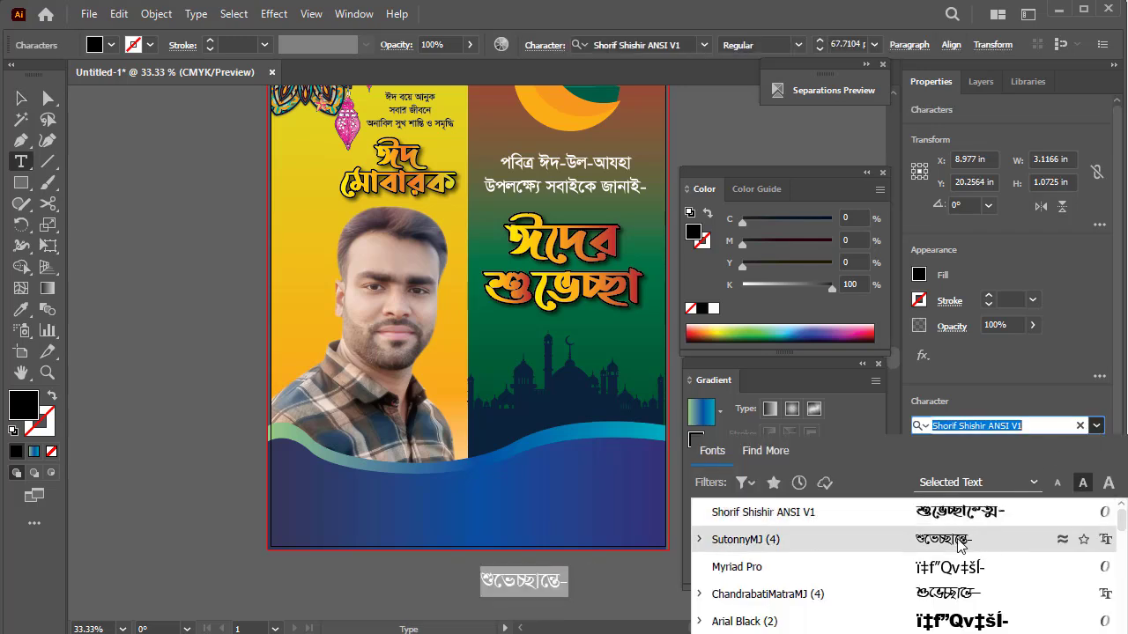
{"action": "left_click", "coordinate": [768, 594]}
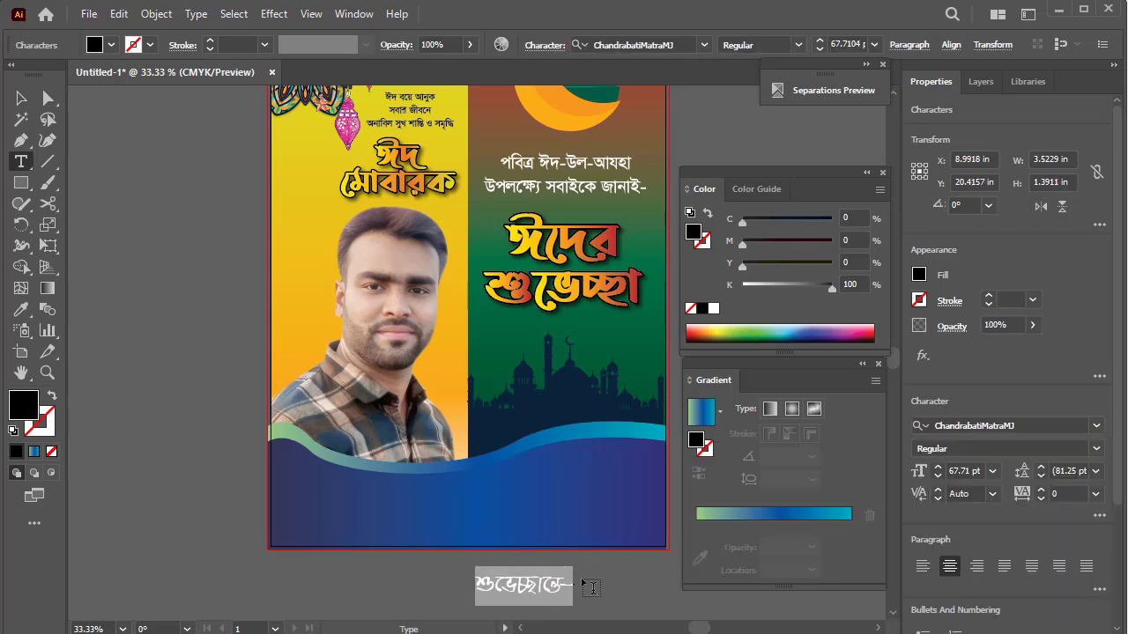
{"action": "key", "text": "Escape"}
{"action": "mouse_move", "coordinate": [520, 589]}
{"action": "left_mouse_down"}
{"action": "mouse_move", "coordinate": [523, 597]}
{"action": "mouse_move", "coordinate": [352, 508]}
{"action": "left_mouse_up"}
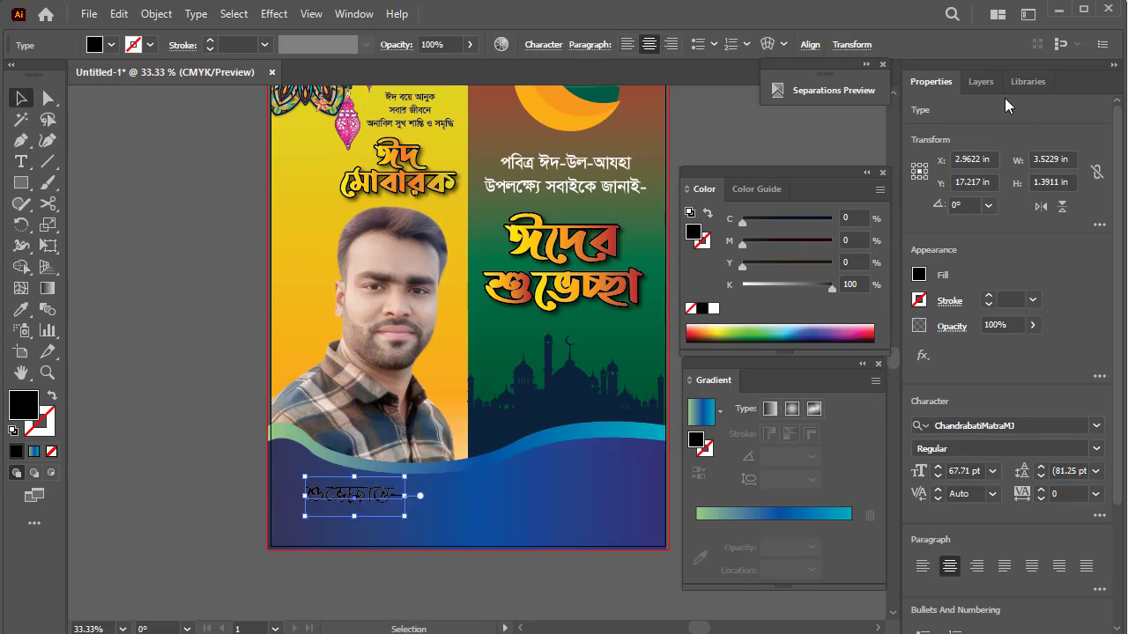
Step: Make the heading white by setting its fill K to 0%
{"action": "left_click_drag", "start_coordinate": [801, 293], "coordinate": [743, 289]}
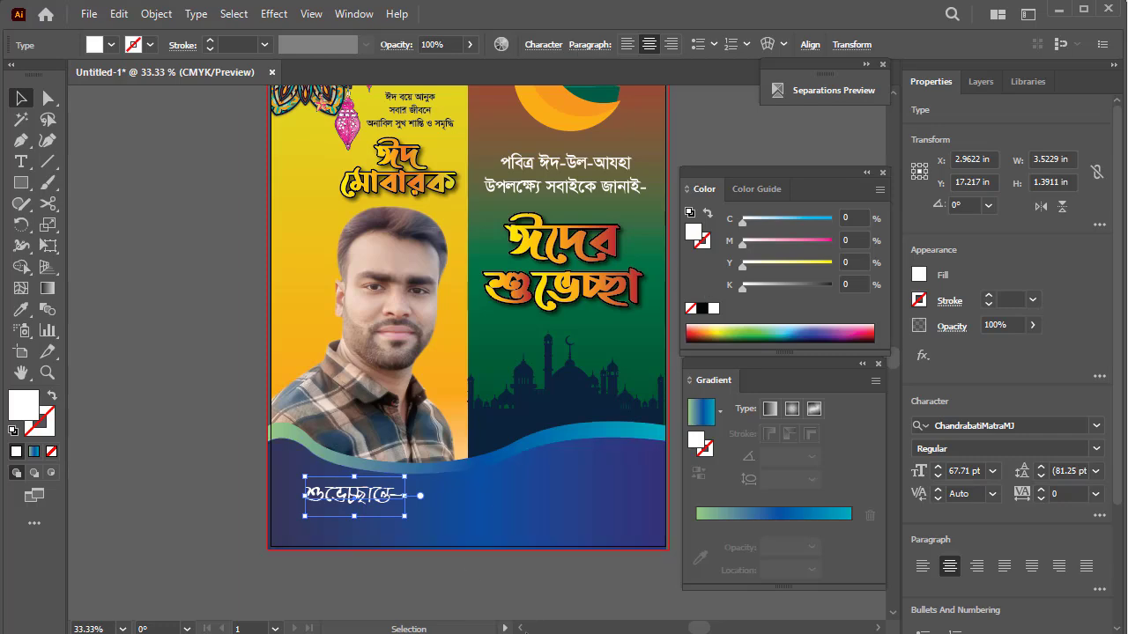
{"action": "key", "text": "Tab"}
{"action": "key", "text": "ctrl+shift+a"}
{"action": "left_click_drag", "start_coordinate": [321, 393], "coordinate": [453, 428]}
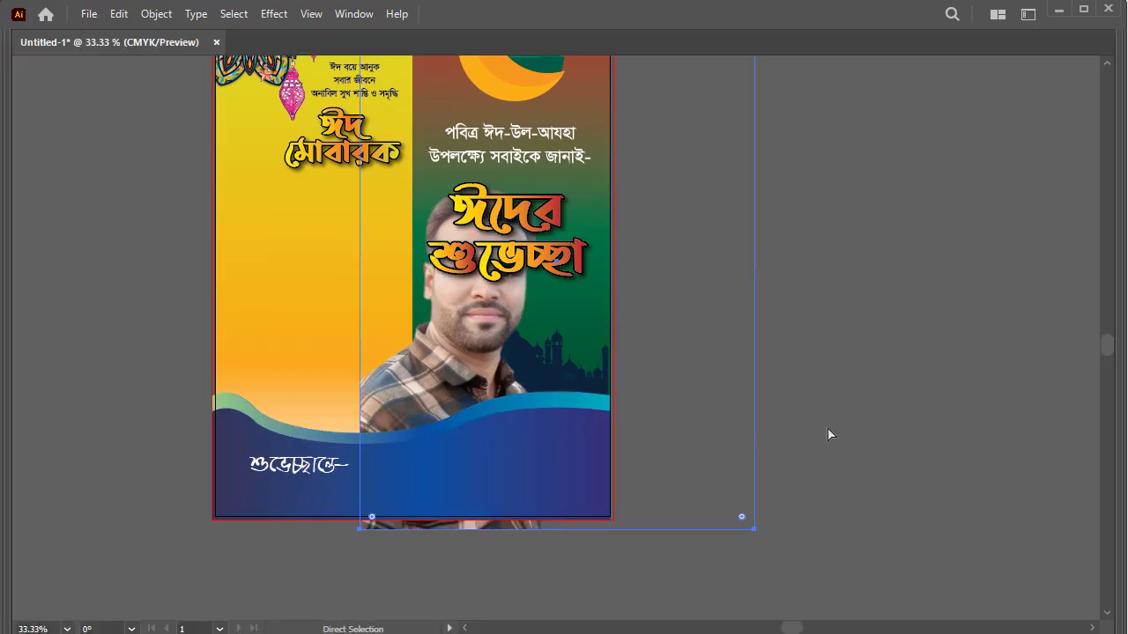
{"action": "key", "text": "ctrl+z"}
{"action": "scroll", "coordinate": [366, 436], "scroll_direction": "up", "scroll_amount": 2}
{"action": "left_click_drag", "start_coordinate": [367, 436], "coordinate": [451, 454]}
Step: Alt-drag a copy of the heading below it and retype it as the designer's full name
{"action": "left_click_drag", "start_coordinate": [186, 339], "coordinate": [185, 397]}
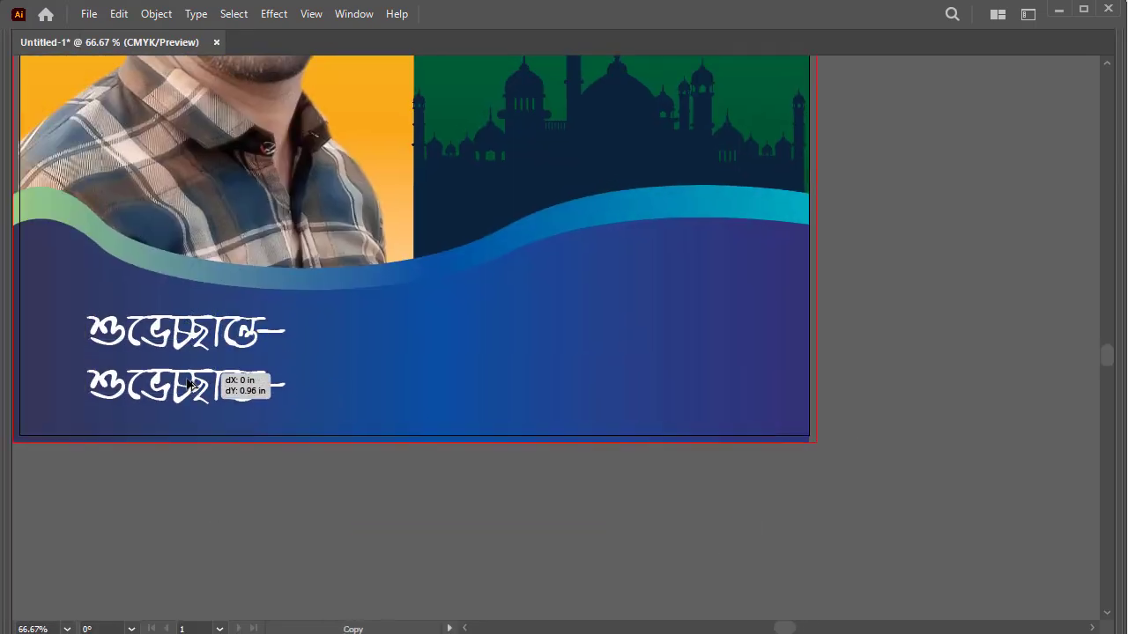
{"action": "triple_click", "coordinate": [185, 396]}
{"action": "type", "text": "মো"}
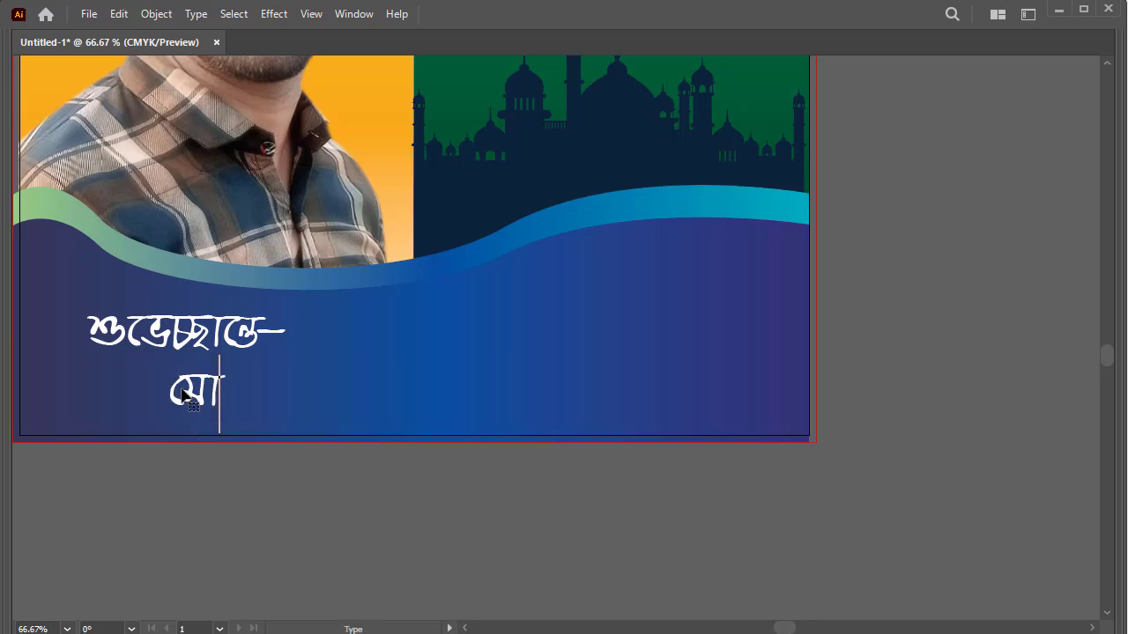
{"action": "type", "text": "ঃ হািফুর "}
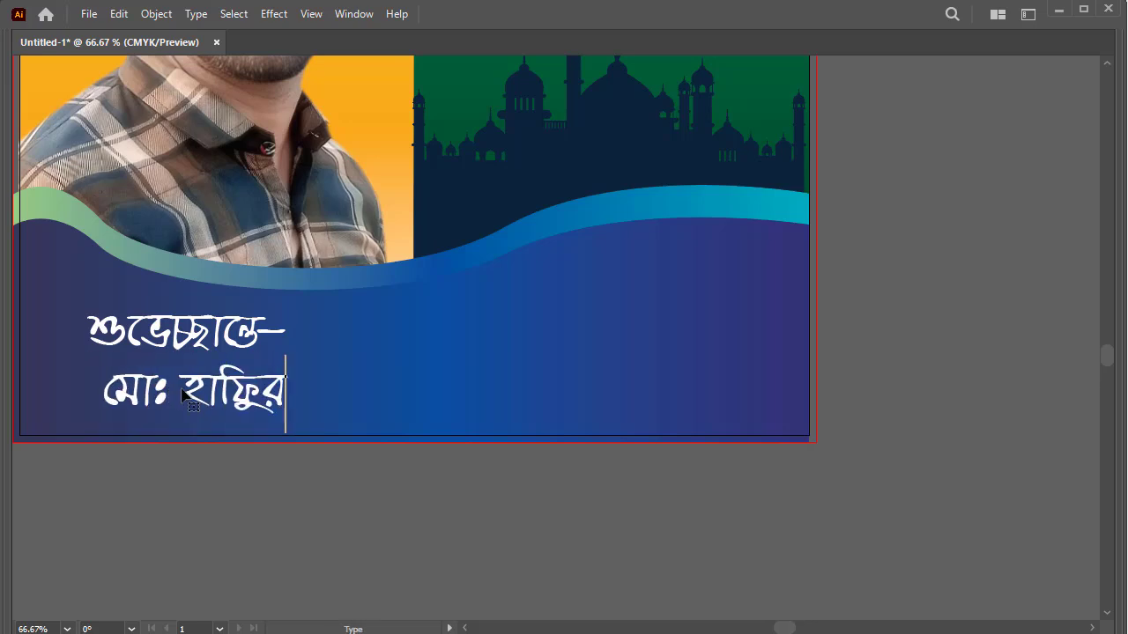
{"action": "type", "text": "রহ"}
{"action": "key", "text": "BackSpace"}
{"action": "key", "text": "BackSpace"}
{"action": "key", "text": "BackSpace"}
{"action": "key", "text": "BackSpace"}
{"action": "key", "text": "BackSpace"}
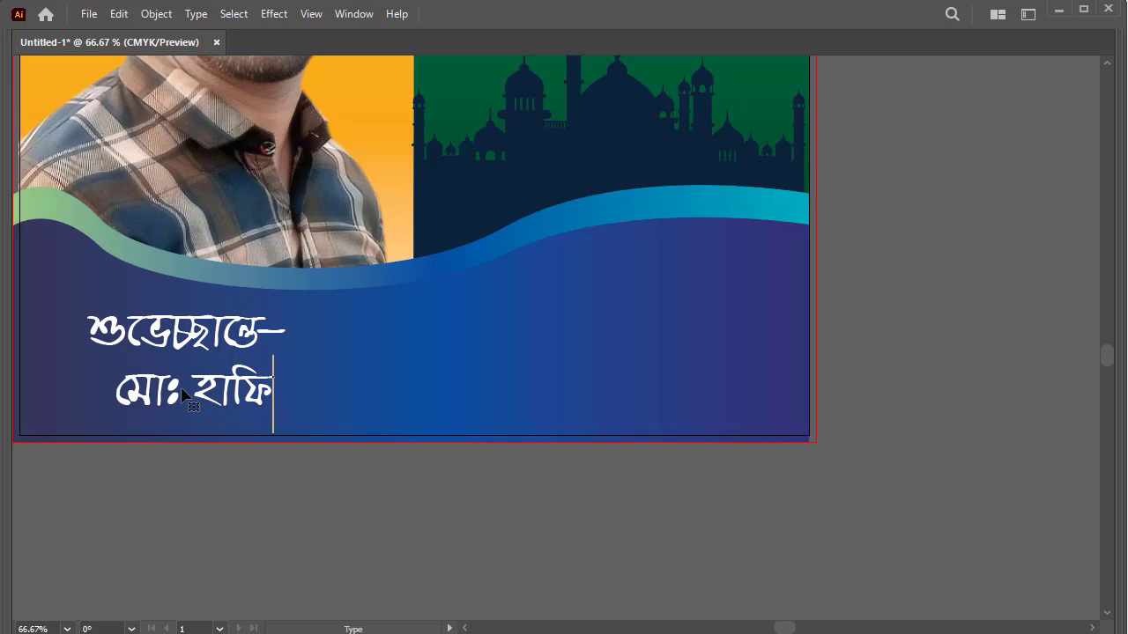
{"action": "type", "text": "জুরন"}
{"action": "key", "text": "BackSpace"}
{"action": "key", "text": "BackSpace"}
Step: Finish typing the name, then enlarge it and shift it under the heading
{"action": "type", "text": "রহমা"}
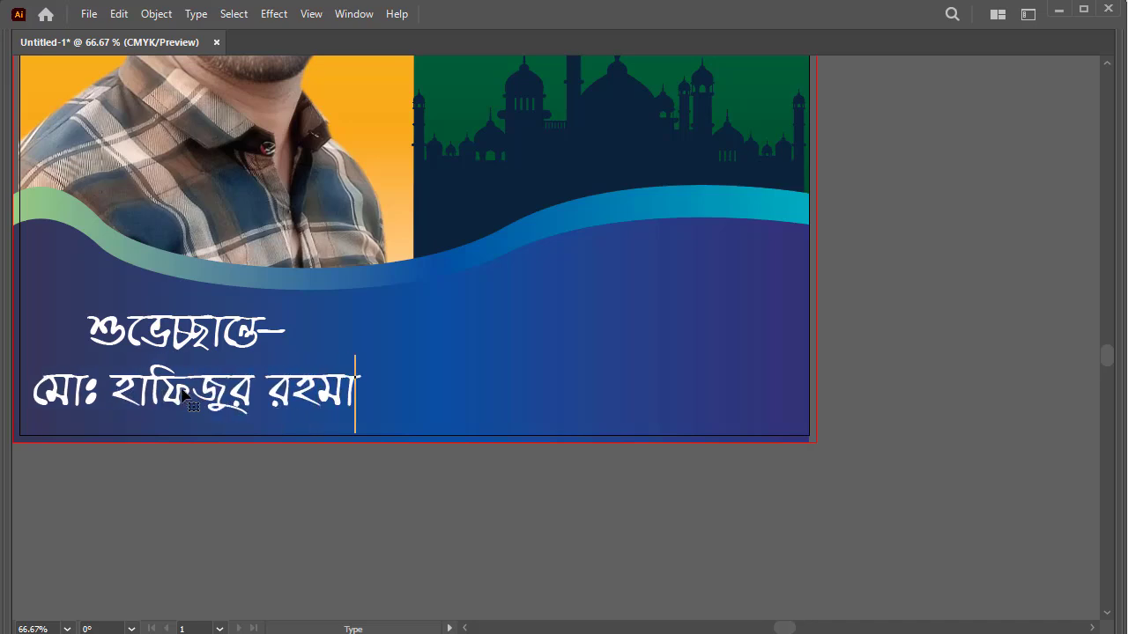
{"action": "type", "text": "ন"}
{"action": "key", "text": "Escape"}
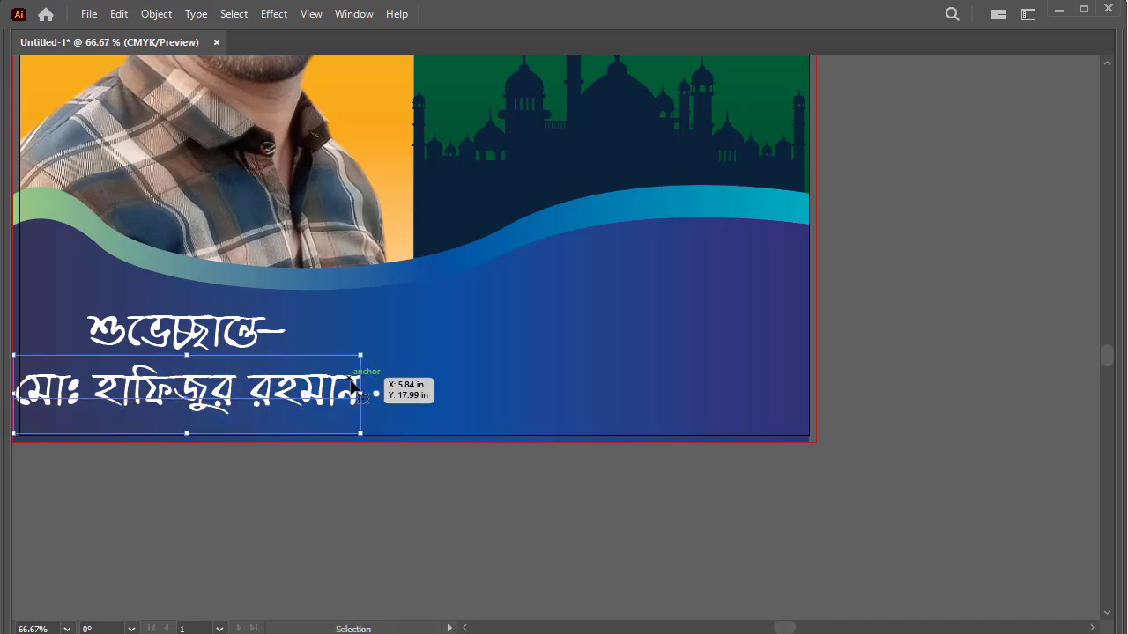
{"action": "left_click_drag", "start_coordinate": [366, 393], "coordinate": [693, 394]}
{"action": "left_click_drag", "start_coordinate": [424, 374], "coordinate": [467, 375]}
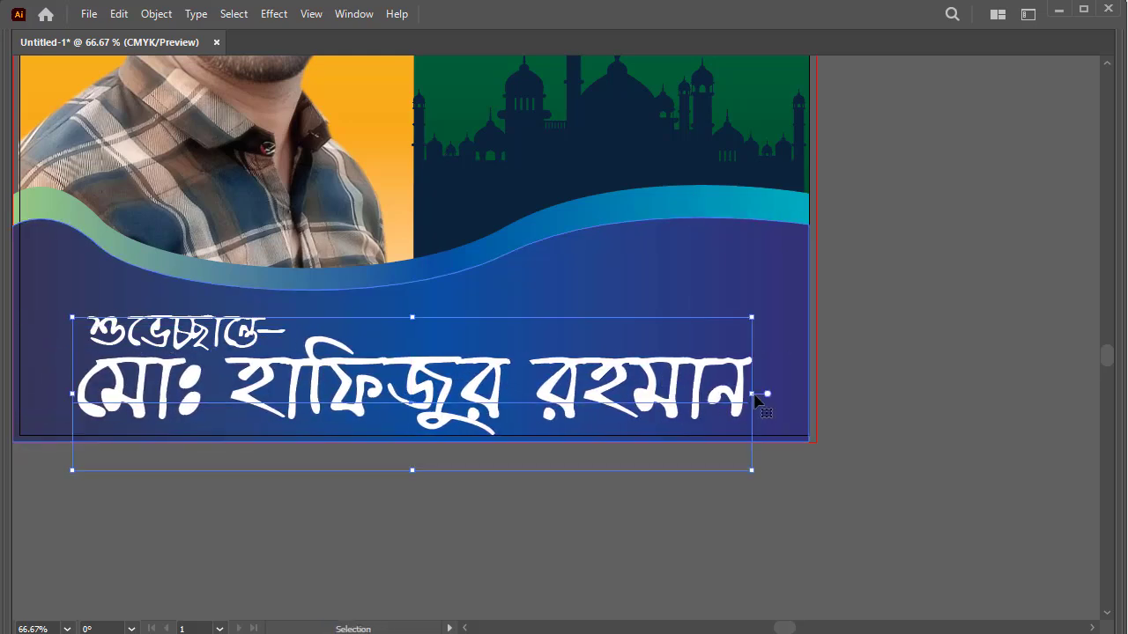
{"action": "left_click_drag", "start_coordinate": [761, 396], "coordinate": [699, 403]}
{"action": "left_click_drag", "start_coordinate": [414, 398], "coordinate": [384, 394]}
Step: Color the name line yellow with Y at 100%
{"action": "key", "text": "Tab"}
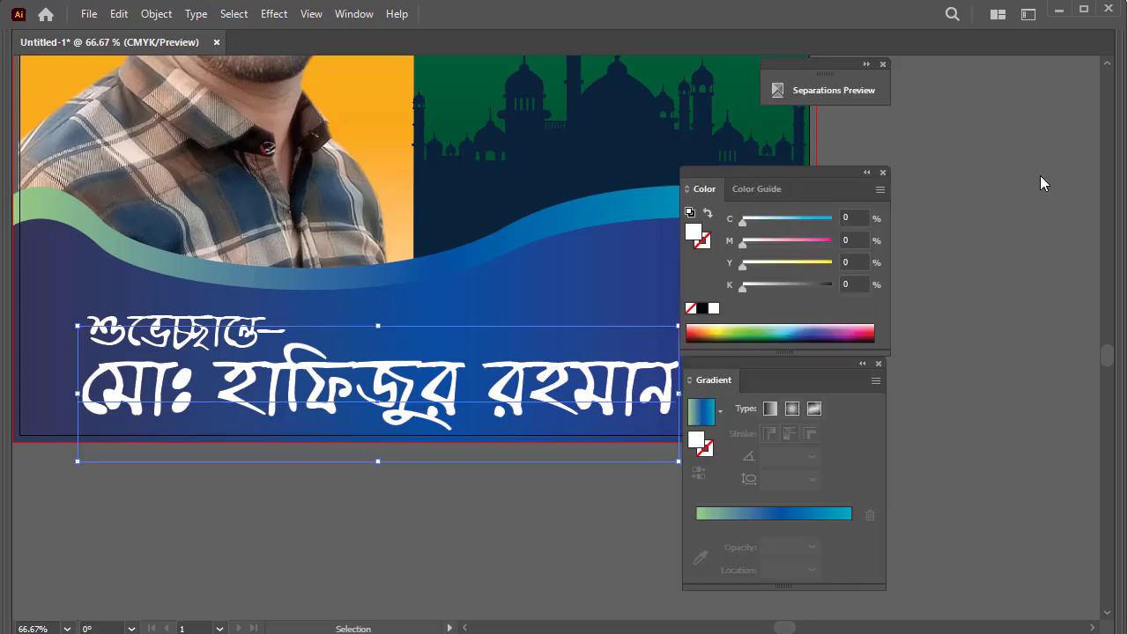
{"action": "left_click", "coordinate": [830, 263]}
{"action": "key", "text": "Tab"}
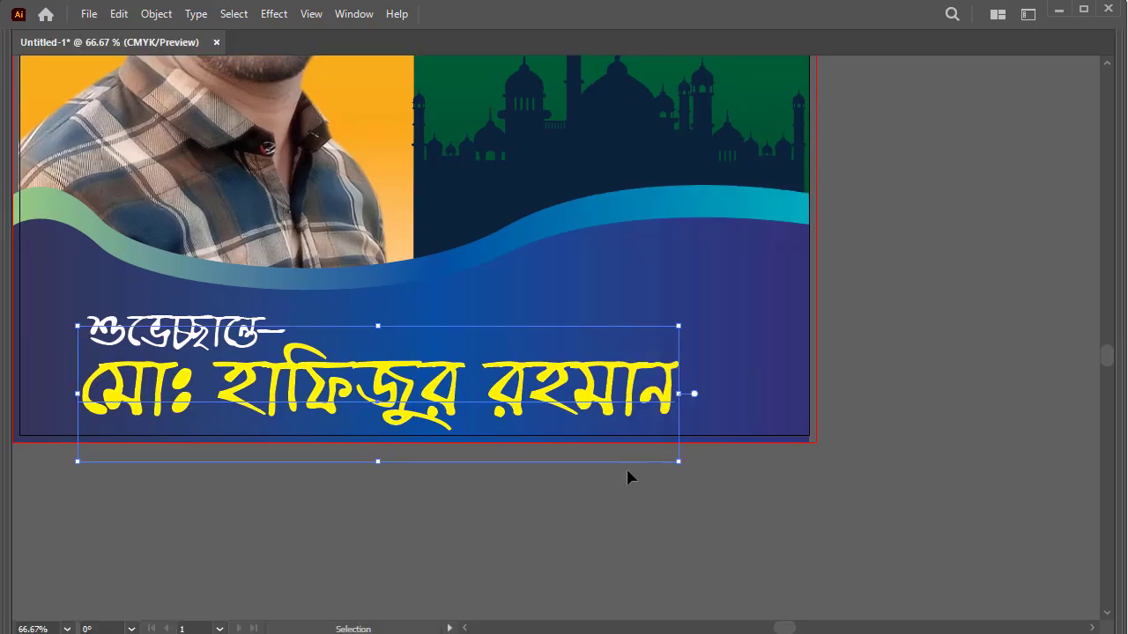
{"action": "key", "text": "Tab"}
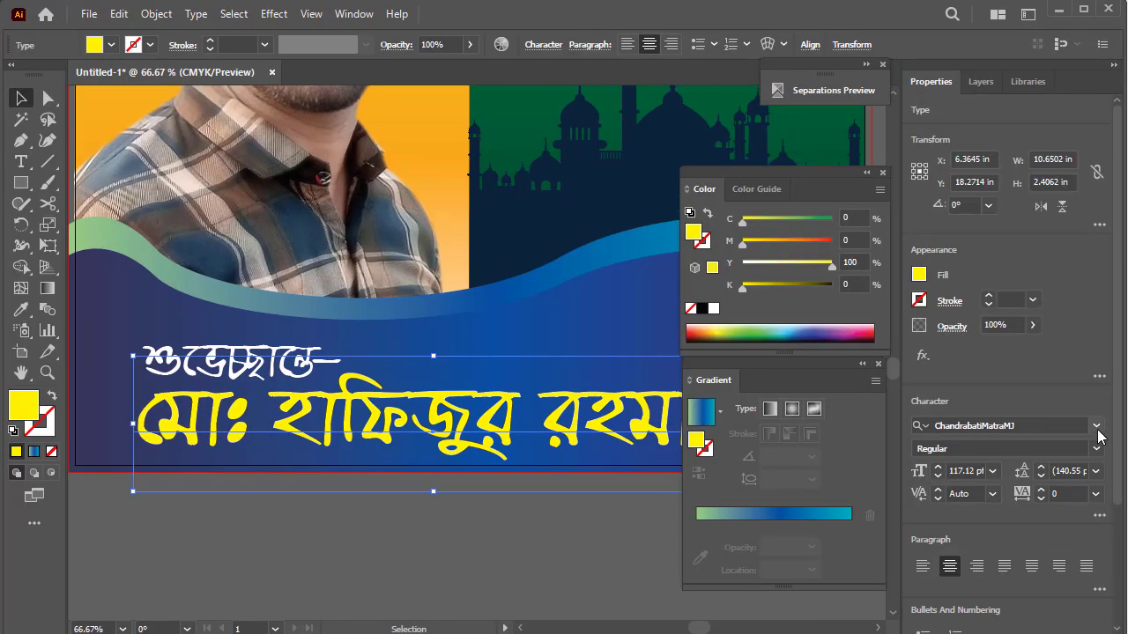
Step: Apply the Shorif Shishir ANSI V1 font and narrow the name to fit beneath the heading
{"action": "left_click", "coordinate": [1097, 426]}
{"action": "left_click", "coordinate": [731, 607]}
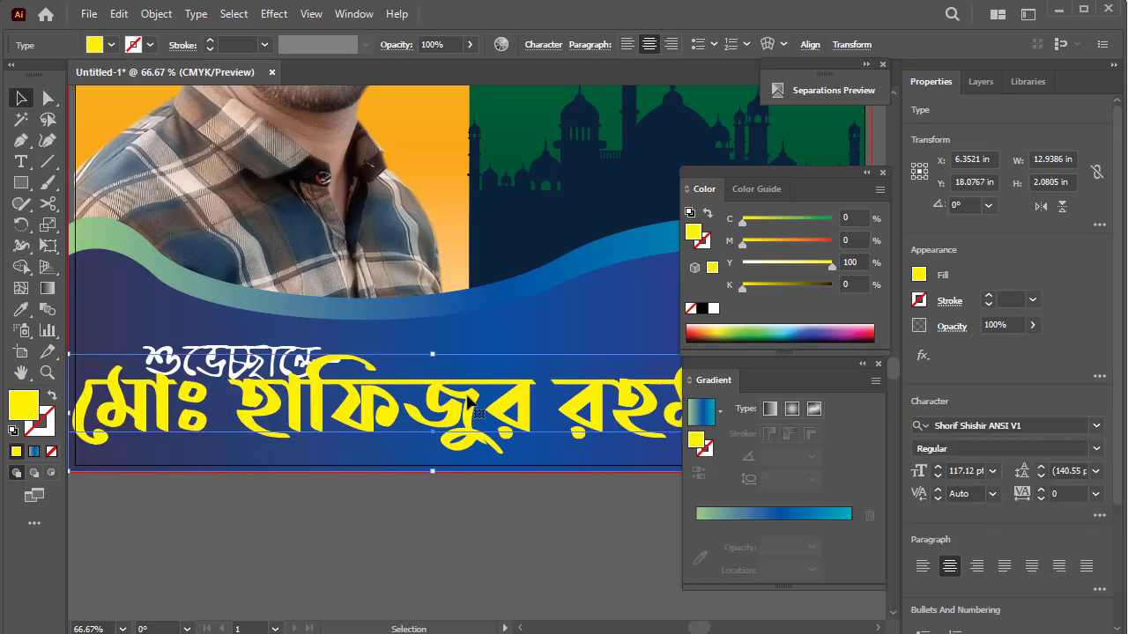
{"action": "key", "text": "Tab"}
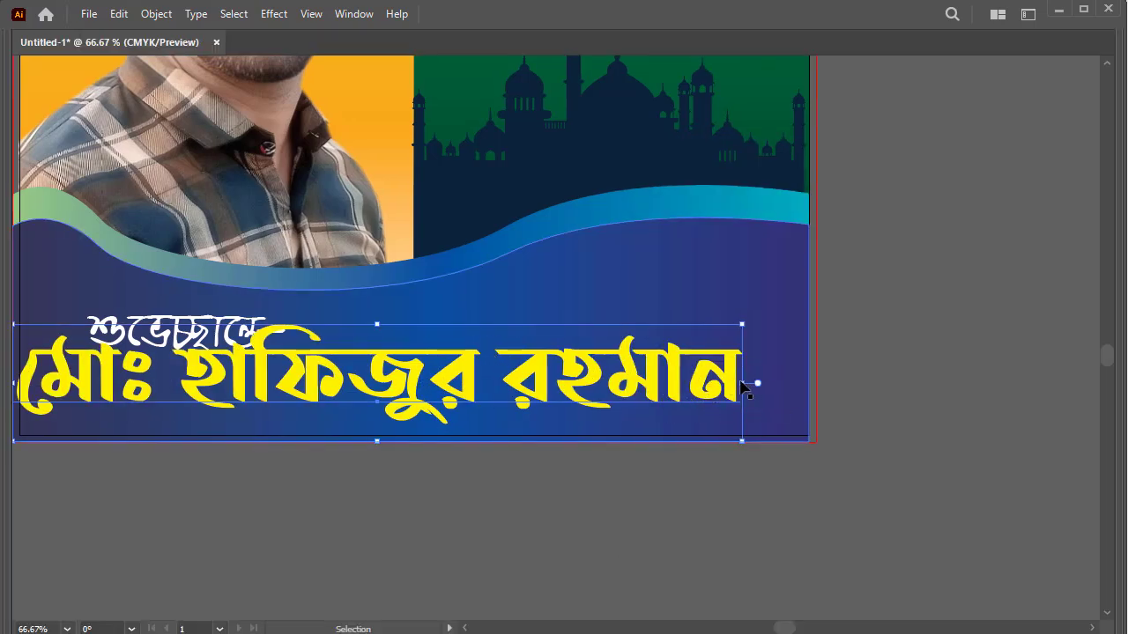
{"action": "left_click_drag", "start_coordinate": [743, 376], "coordinate": [676, 381]}
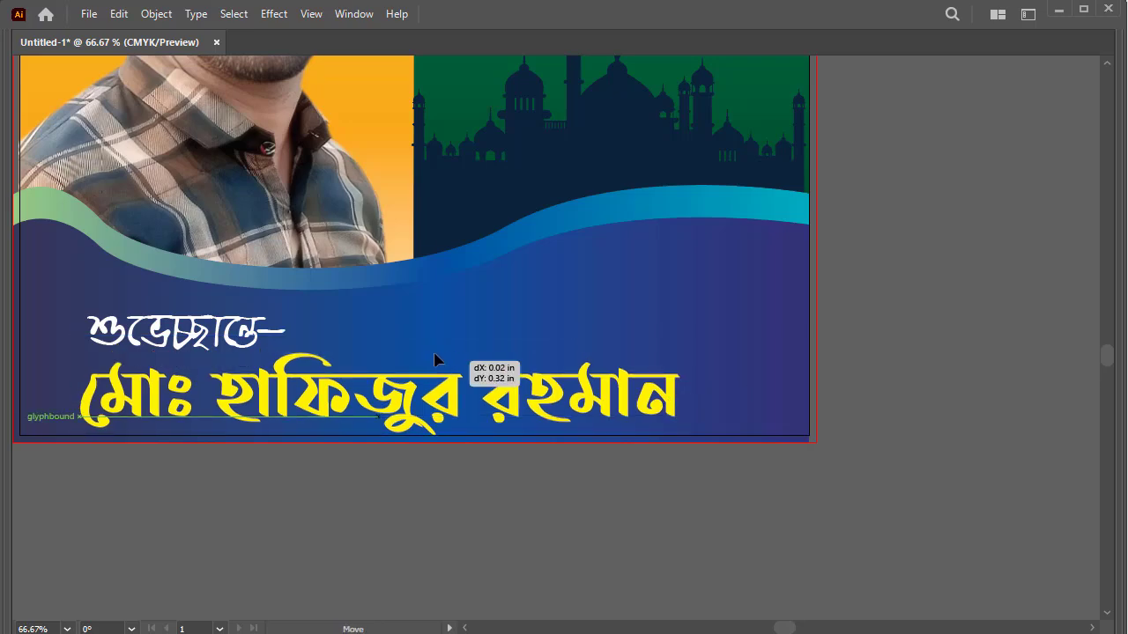
{"action": "left_click_drag", "start_coordinate": [506, 372], "coordinate": [480, 361]}
Step: Zoom out and drag the mosque silhouette up just beneath the ঈদের শুভেচ্ছা heading
{"action": "left_click", "coordinate": [617, 288], "text": "alt"}
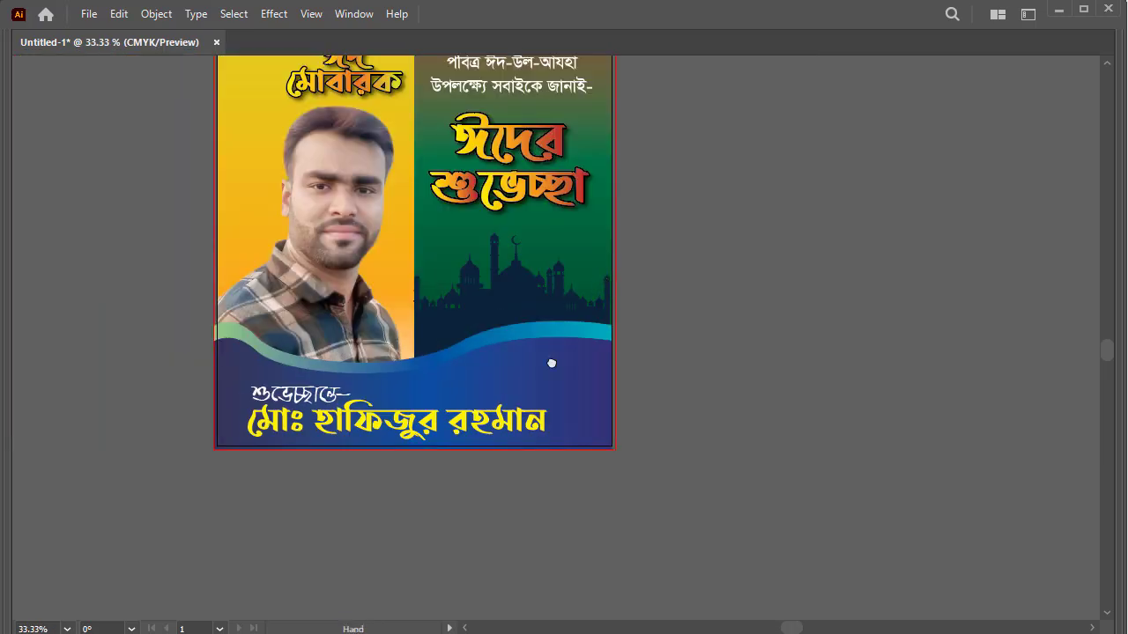
{"action": "left_click", "coordinate": [617, 288], "text": "alt"}
{"action": "left_click", "coordinate": [504, 432]}
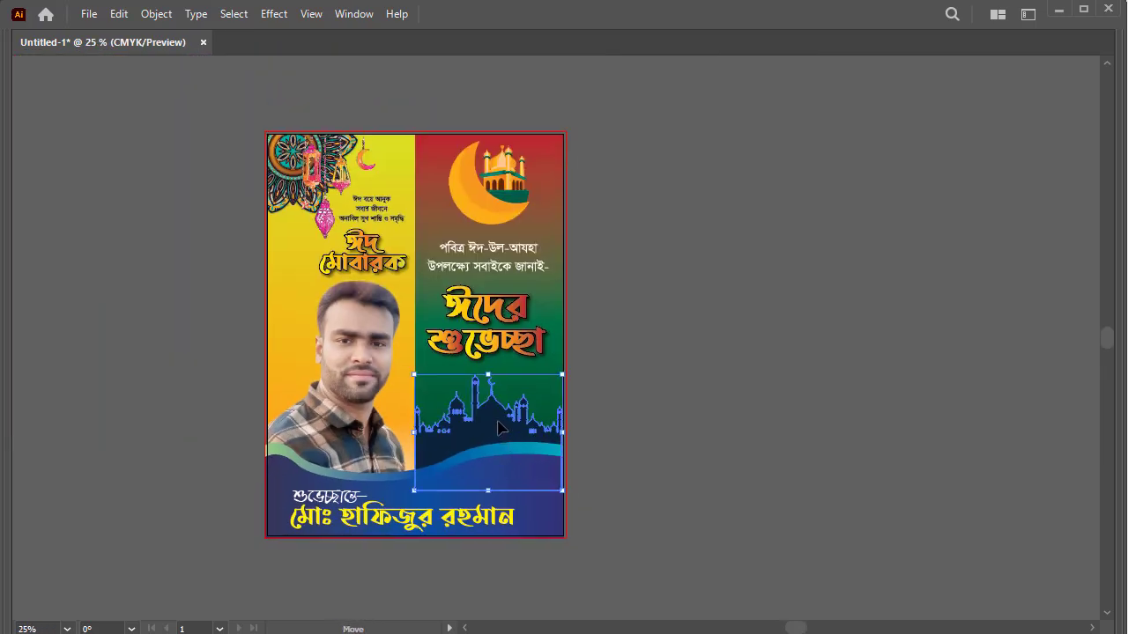
{"action": "left_click_drag", "start_coordinate": [499, 428], "coordinate": [480, 357]}
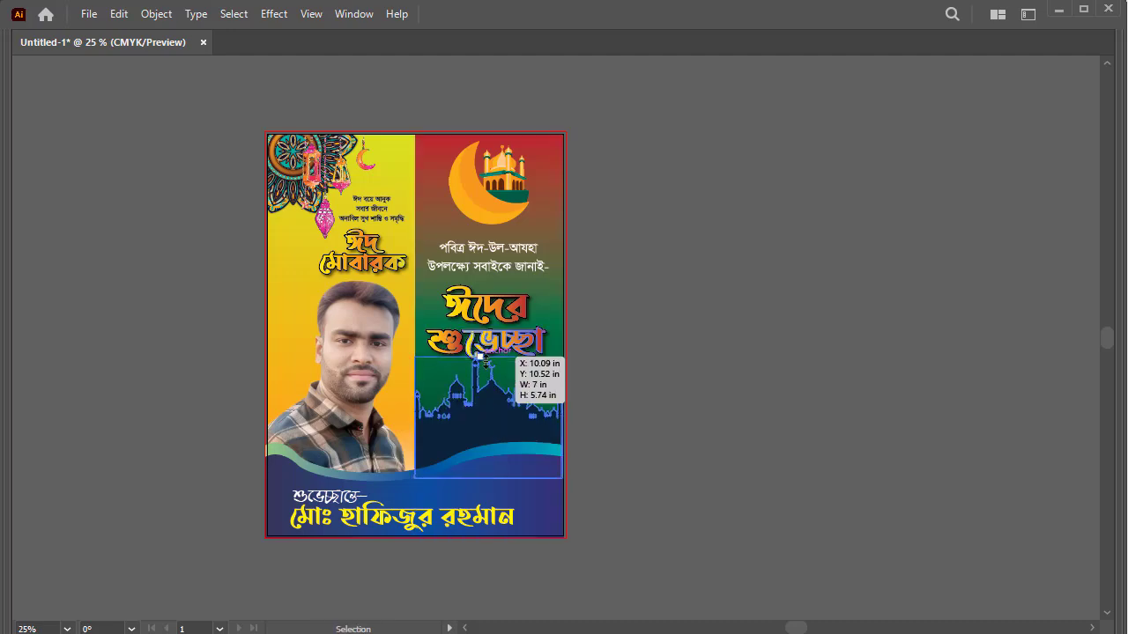
{"action": "left_click", "coordinate": [605, 330]}
{"action": "left_click", "coordinate": [390, 204], "text": "ctrl+alt"}
{"action": "left_click", "coordinate": [521, 275], "text": "ctrl"}
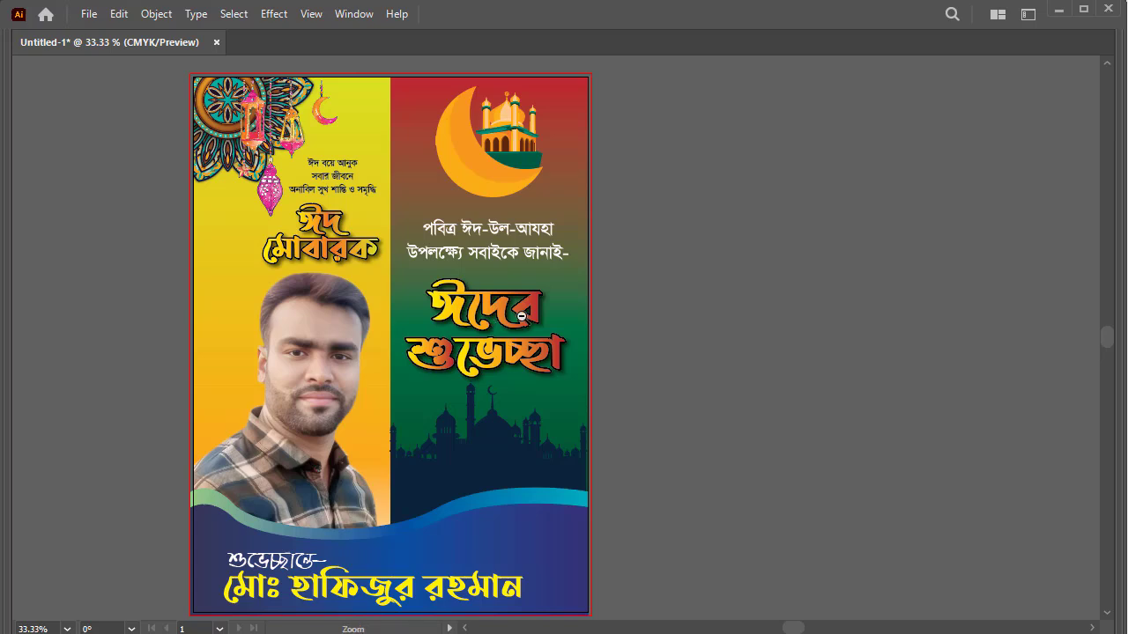
{"action": "left_click", "coordinate": [520, 316], "text": "ctrl+alt"}
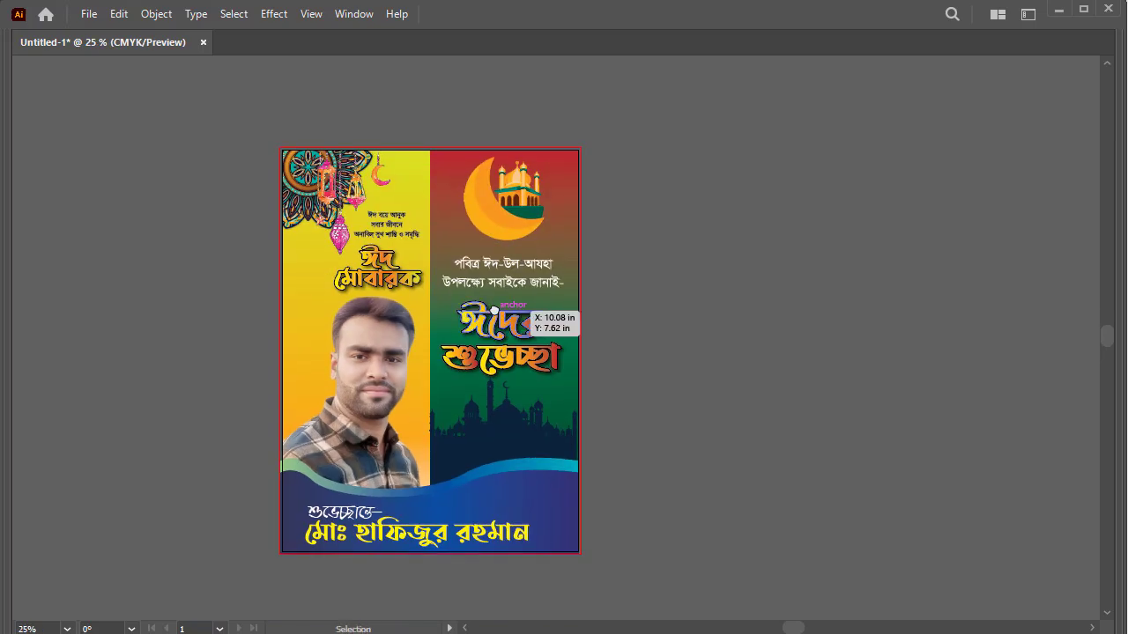